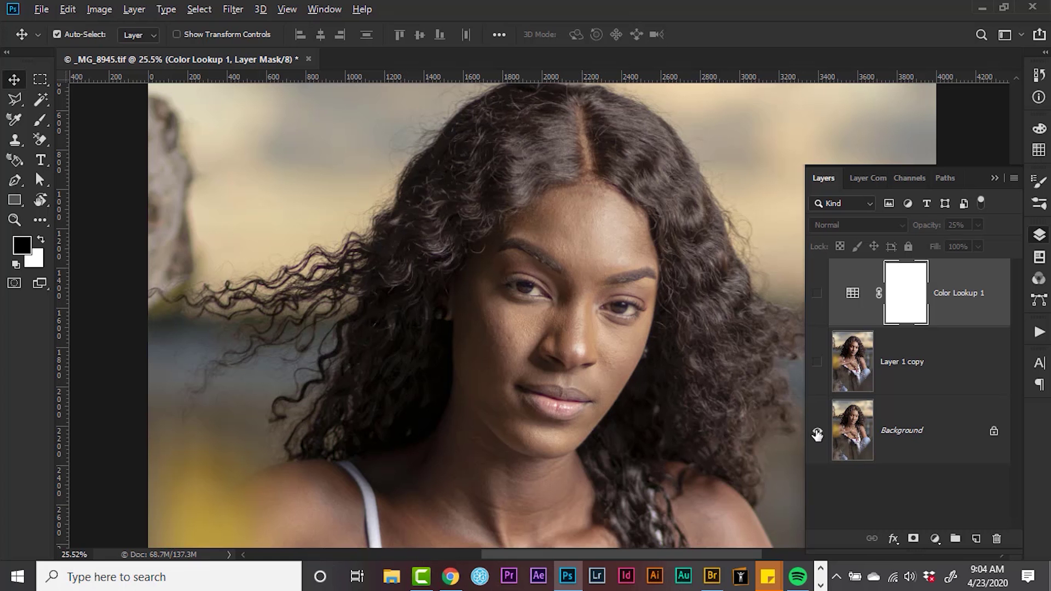
Make the Color Lookup 1 and Layer 1 copy layers visible again to show the finished edit
alt+click(818, 434)
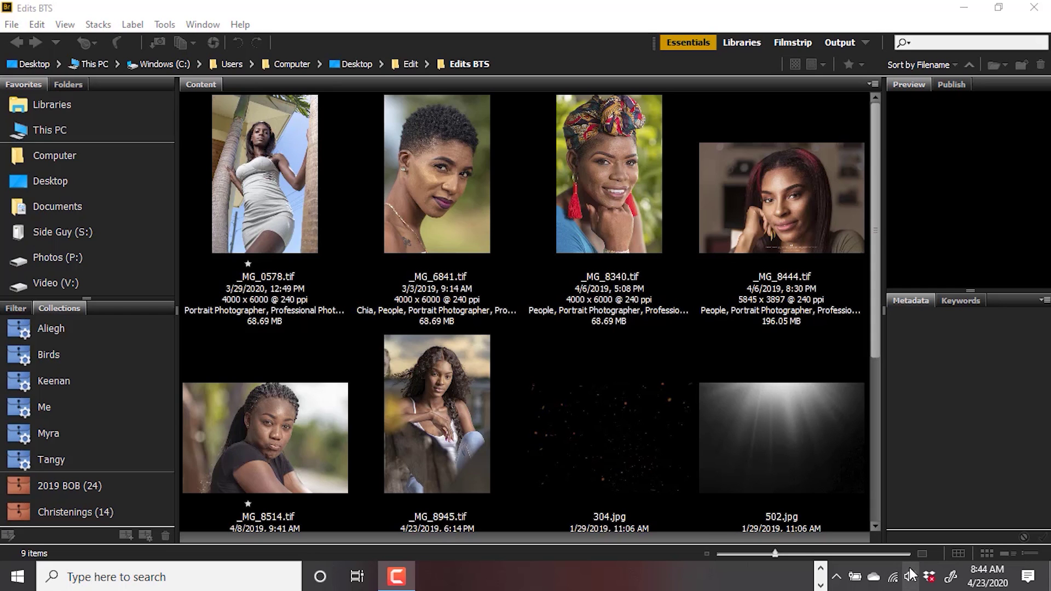
Open the _MG_8945.tif thumbnail from Bridge's Content panel in Photoshop
double_click(450, 413)
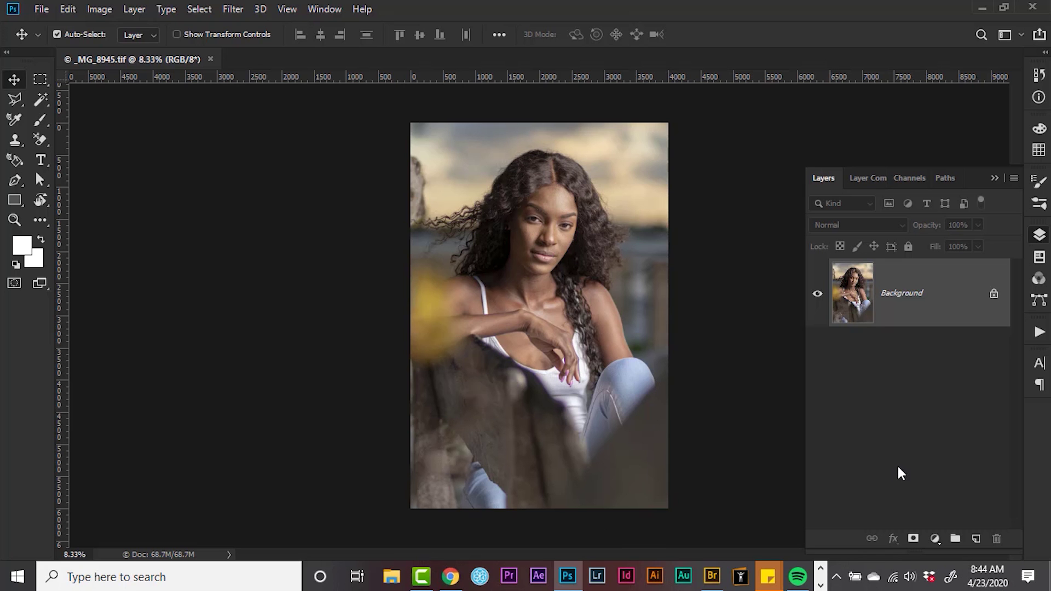
scroll(593, 393, up, 3)
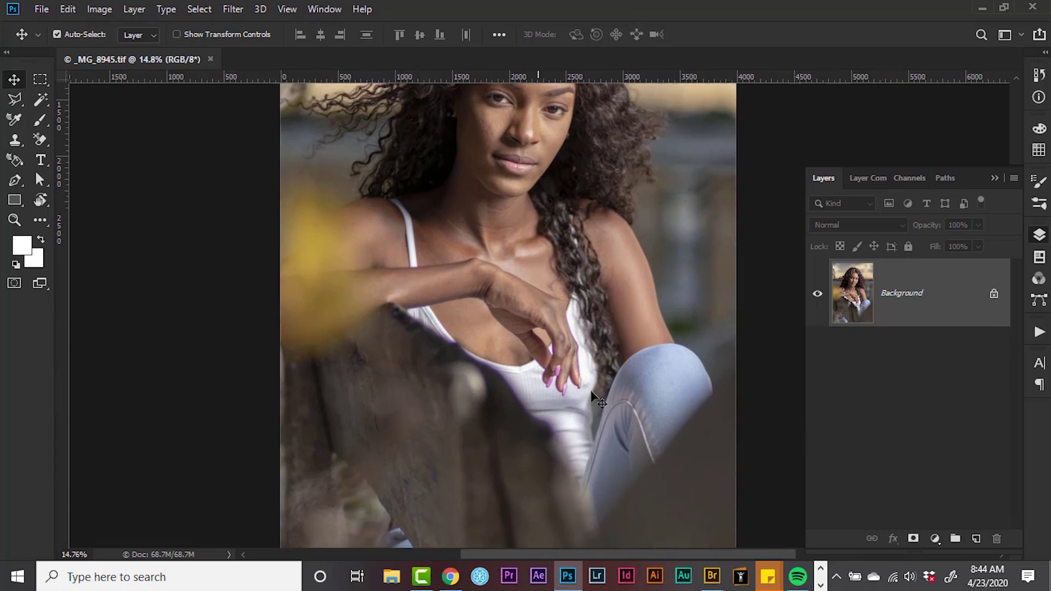
scroll(593, 393, up, 4)
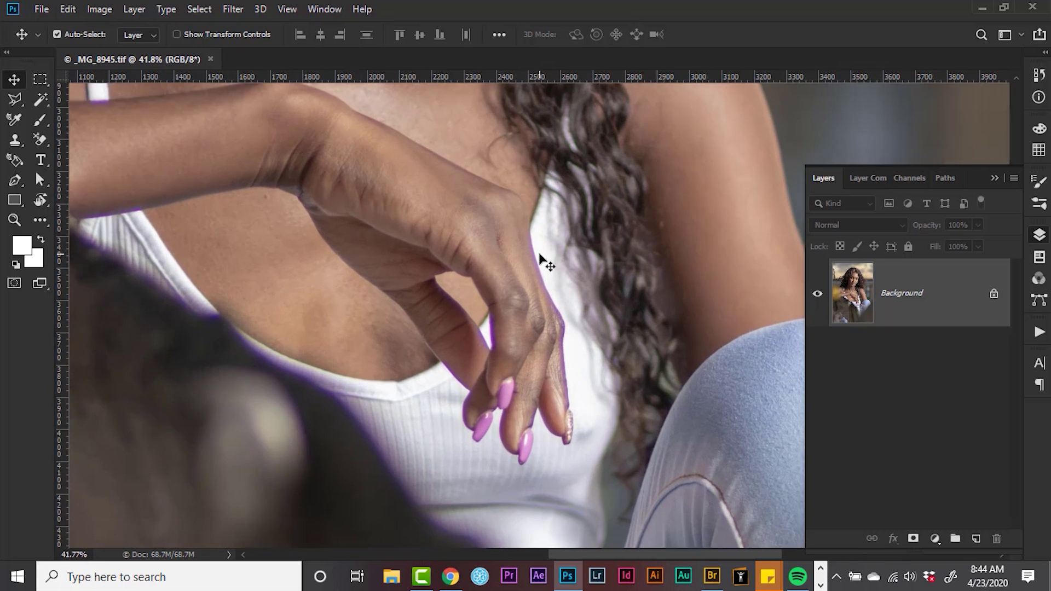
drag(468, 201, 502, 381)
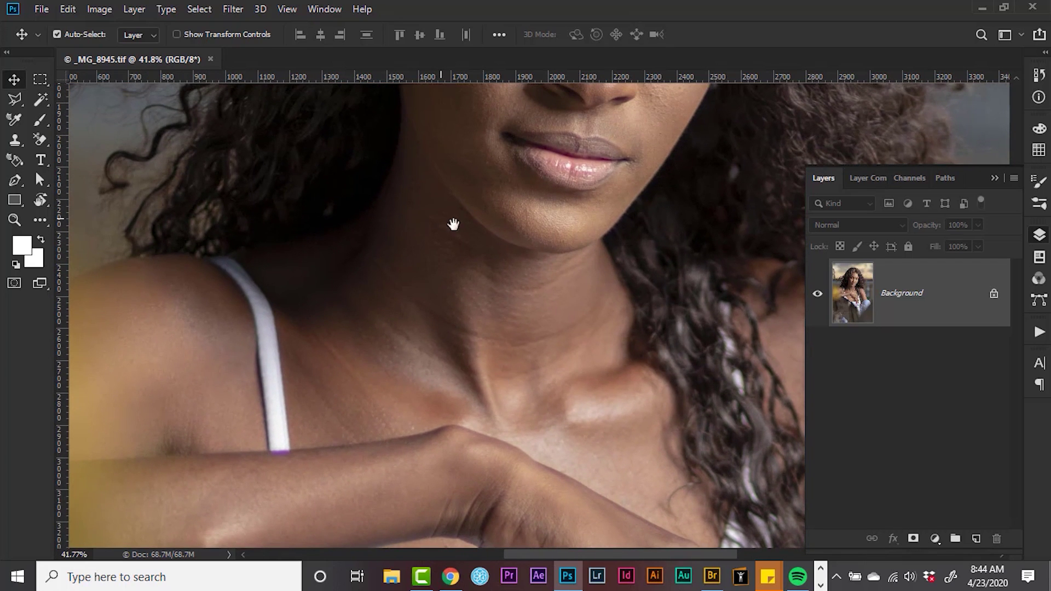
drag(453, 224, 429, 425)
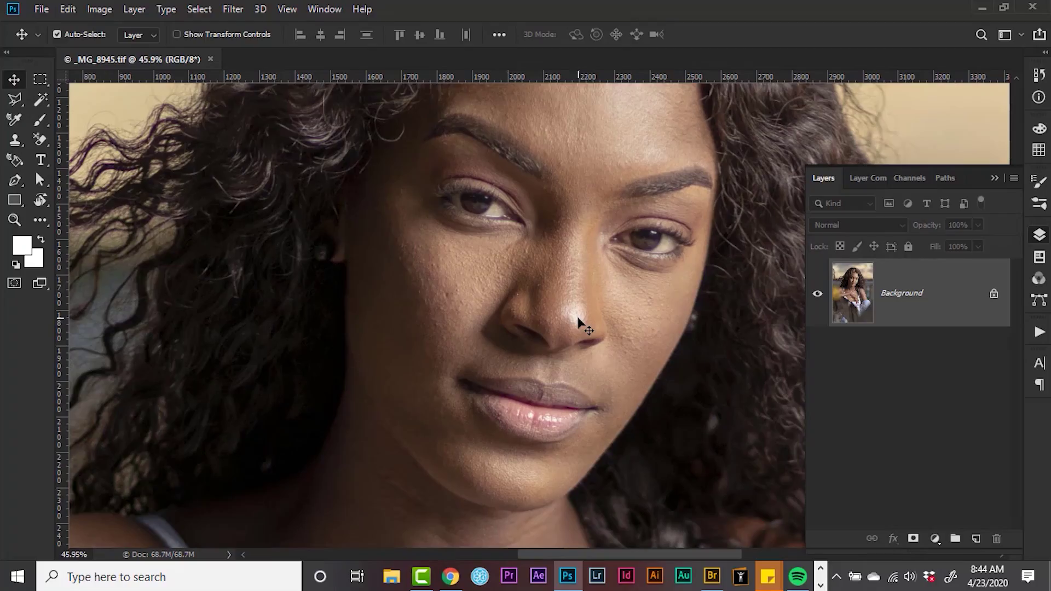
scroll(573, 324, up, 5)
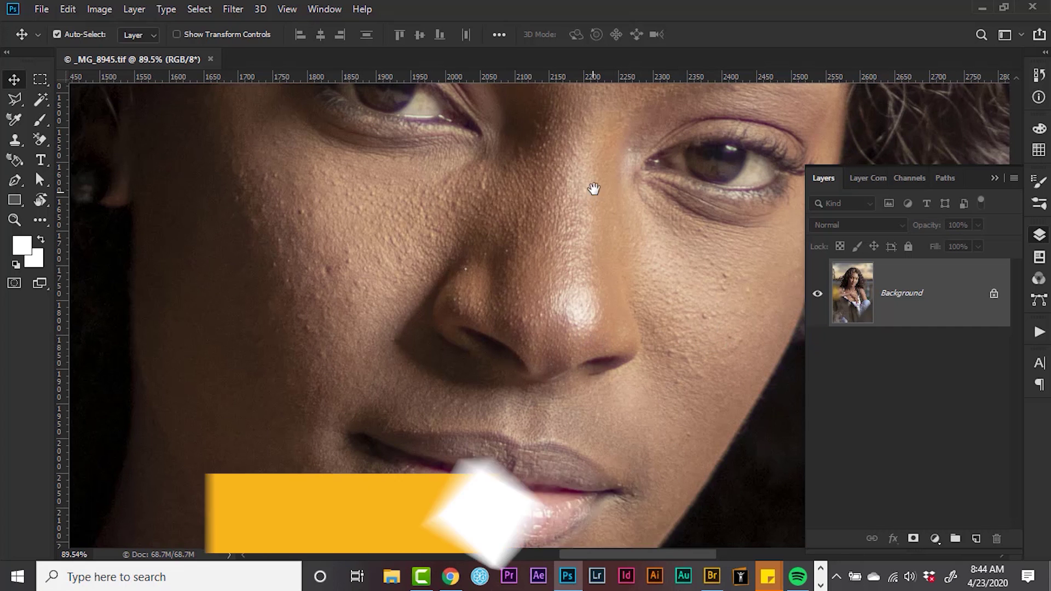
drag(593, 189, 466, 461)
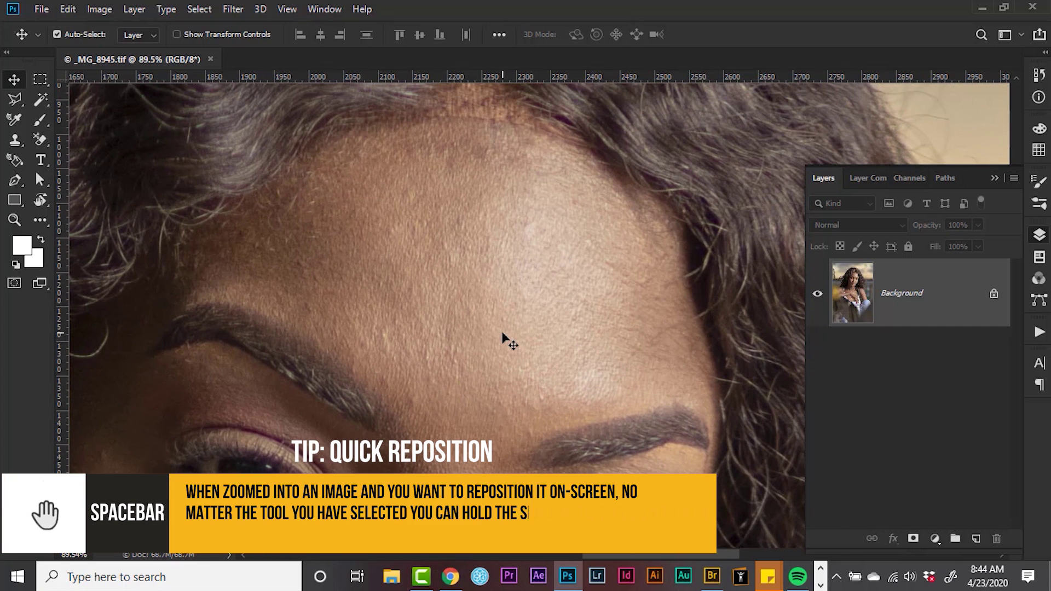
scroll(547, 378, down, 3)
scroll(550, 383, down, 3)
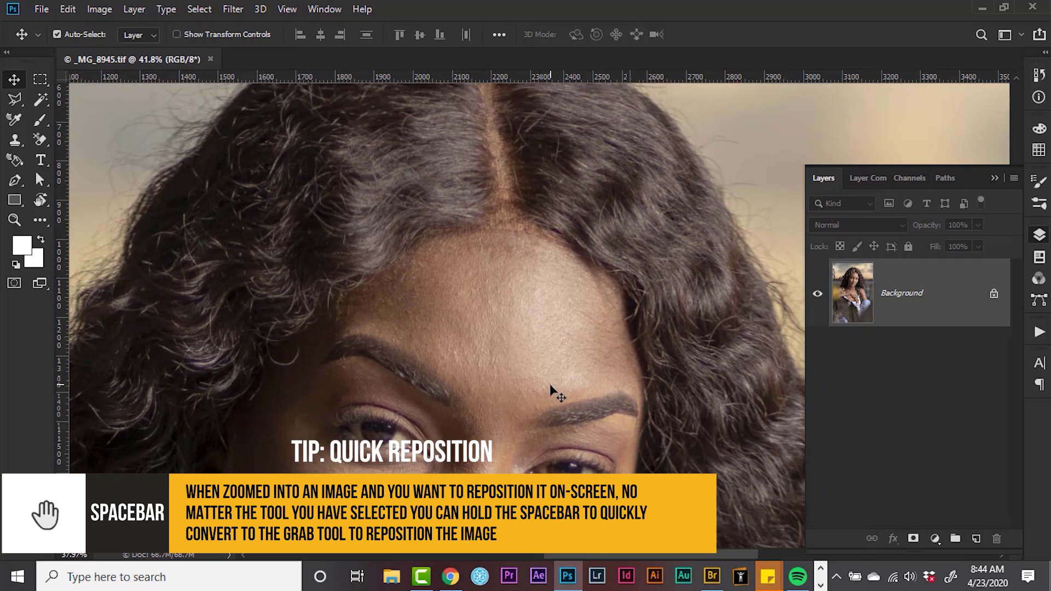
drag(565, 501, 573, 252)
scroll(573, 252, down, 2)
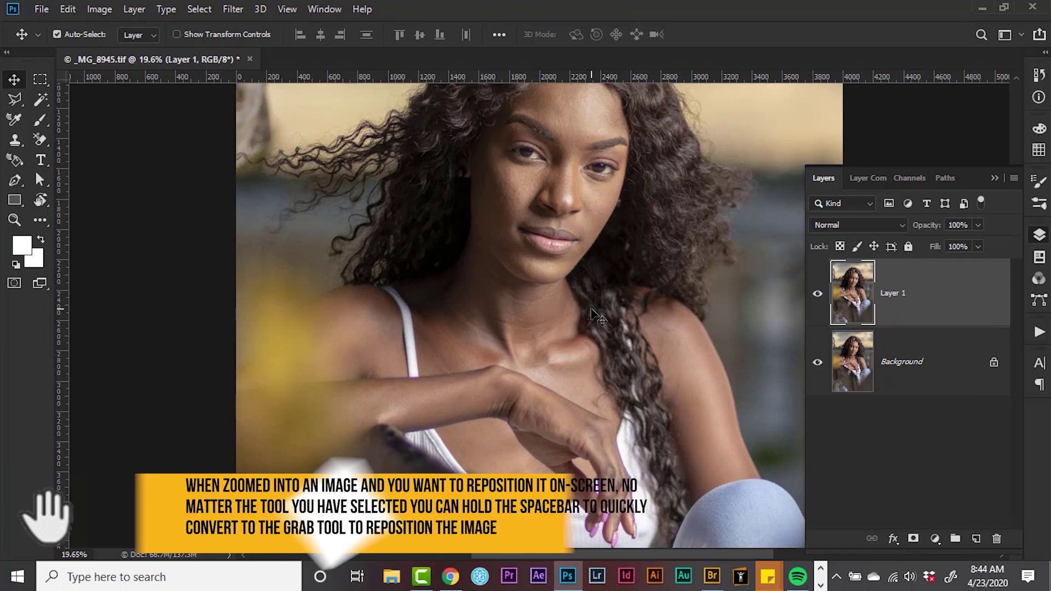
Use the Healing Brush on Layer 1 to clean up the skin along the hairline
scroll(472, 290, up, 3)
scroll(472, 290, up, 3)
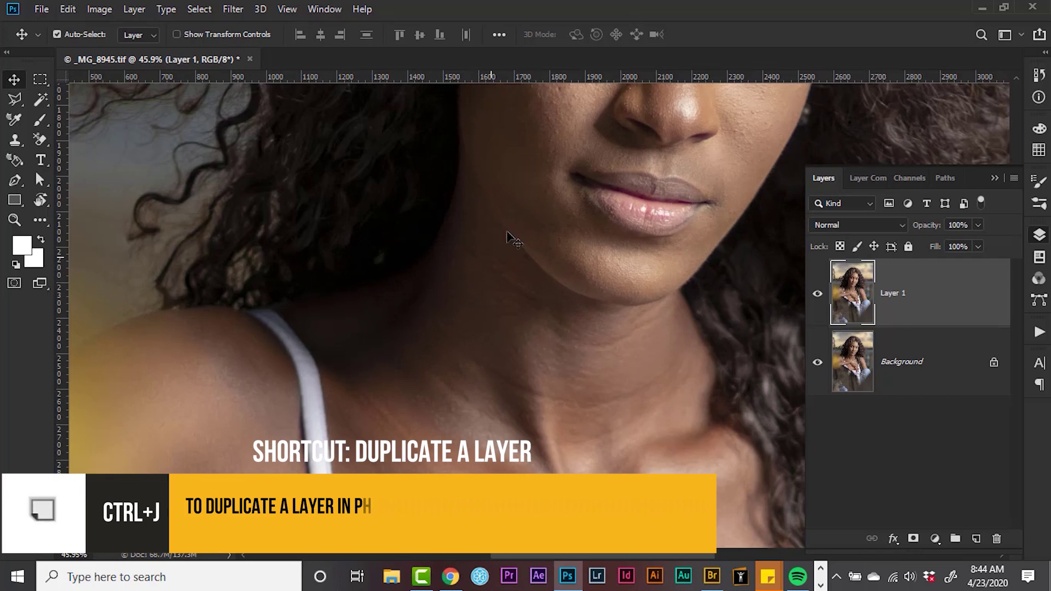
key(j)
scroll(544, 234, up, 3)
scroll(517, 279, up, 10)
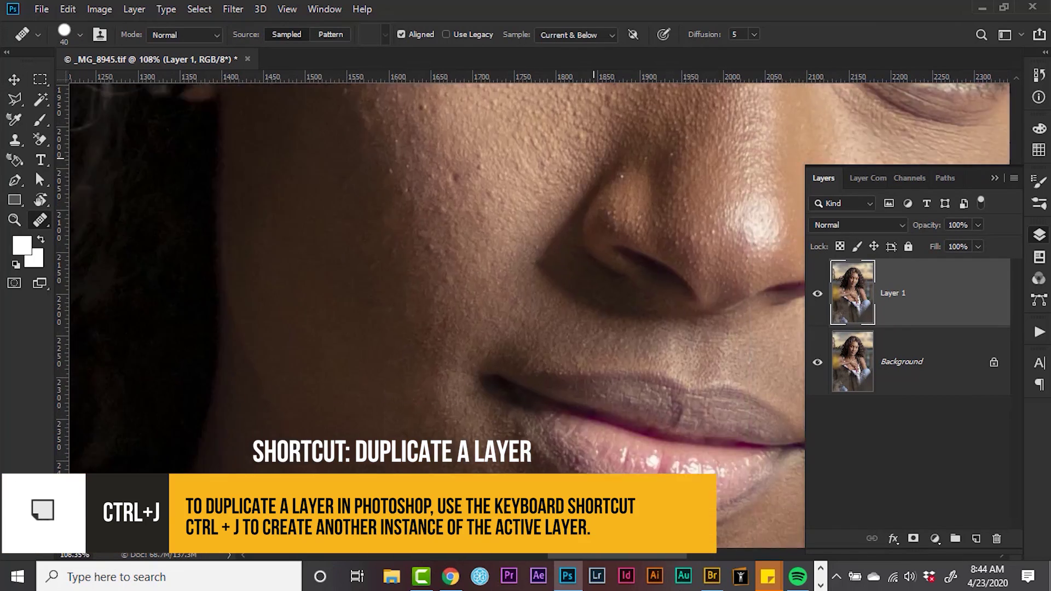
scroll(558, 307, up, 5)
scroll(602, 405, right, 5)
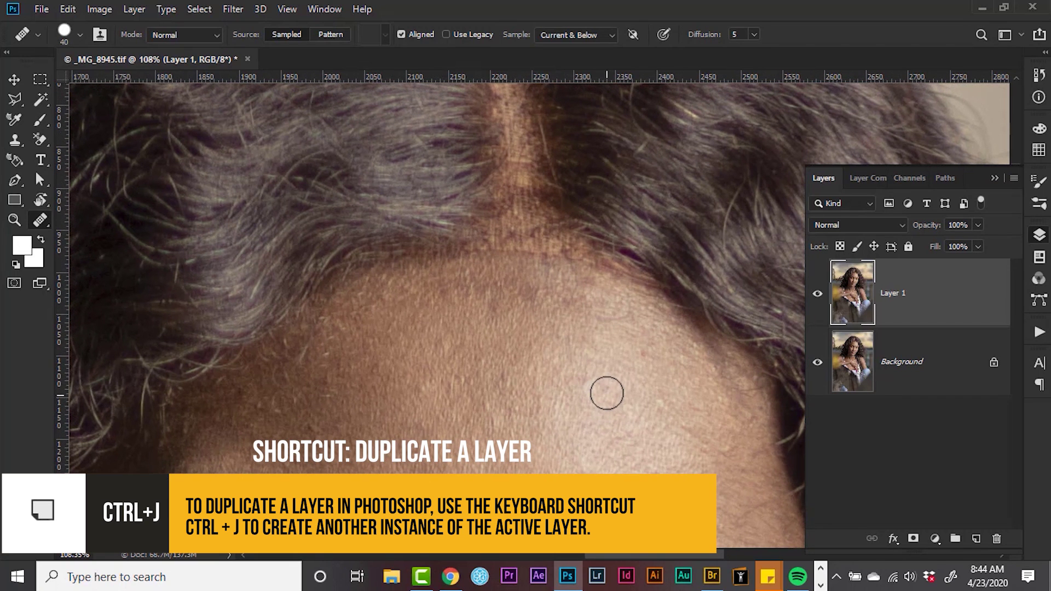
drag(549, 260, 476, 257)
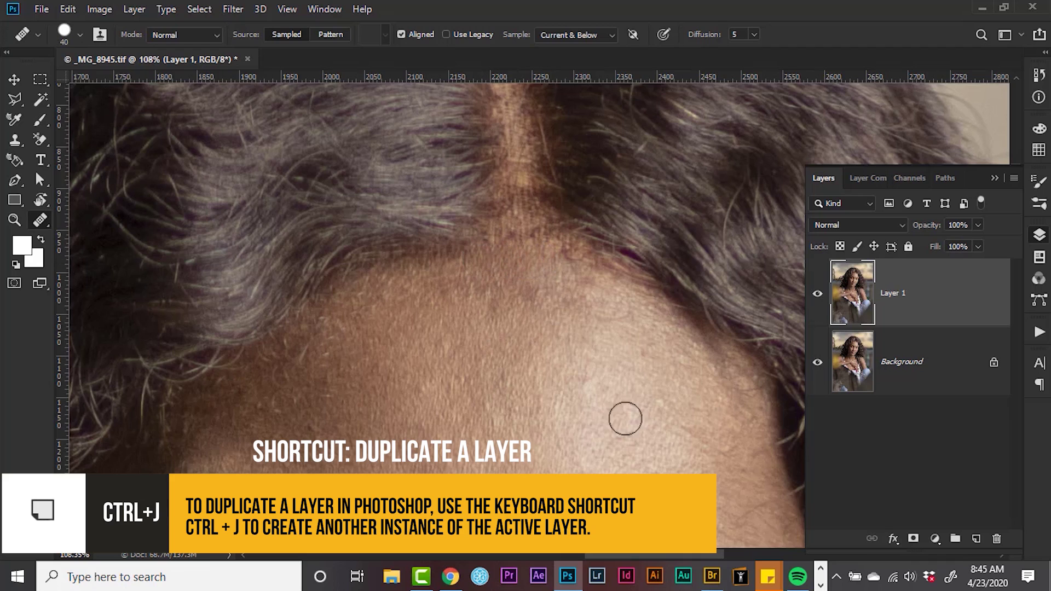
scroll(624, 418, down, 4)
scroll(531, 188, down, 8)
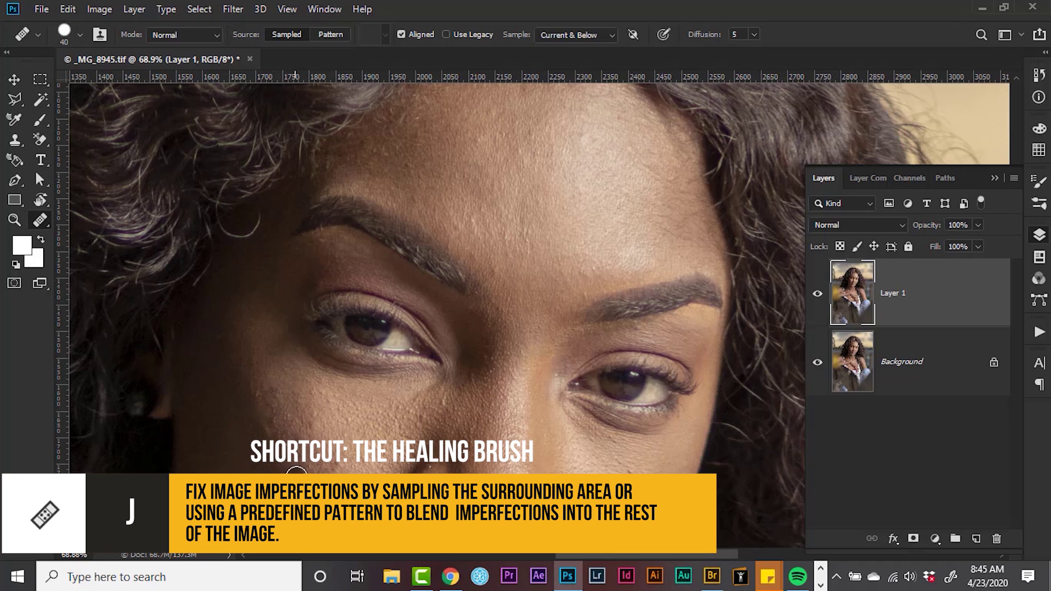
drag(563, 463, 479, 207)
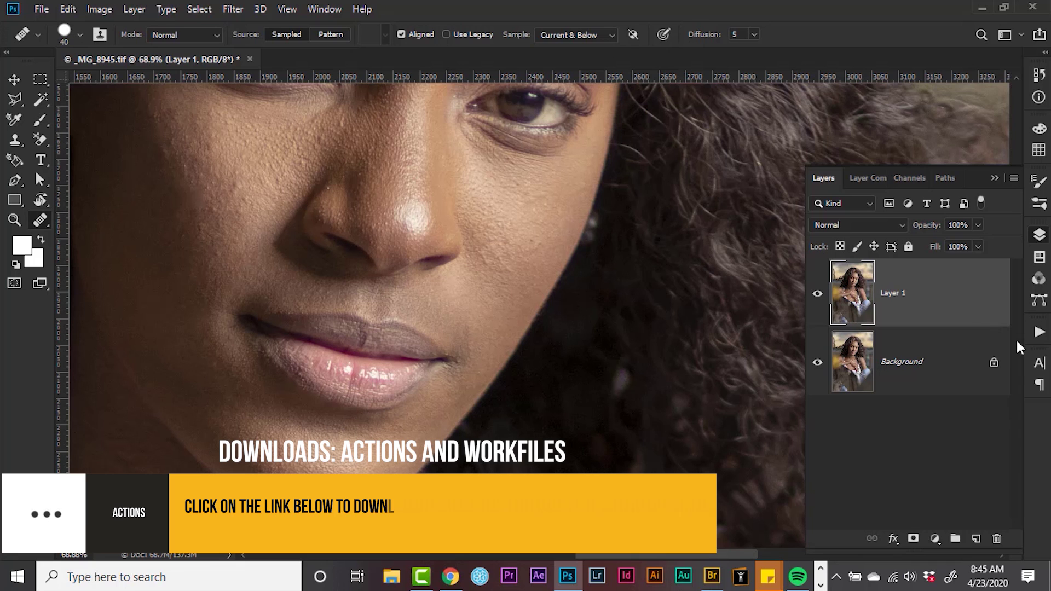
Play the Skin Softening action from the Edit Like AI set in the Actions panel
click(1038, 332)
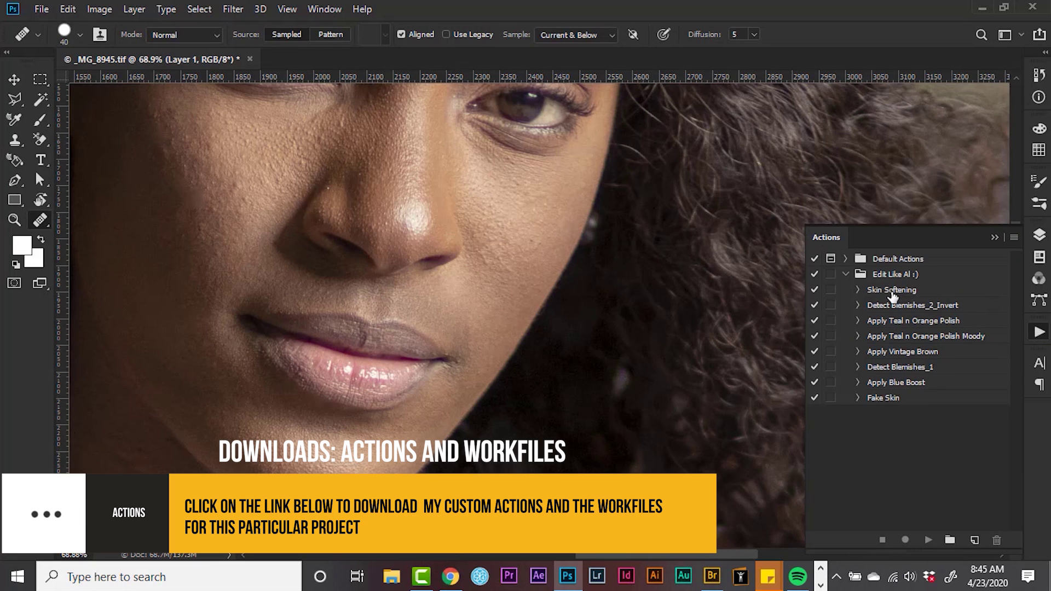
click(892, 291)
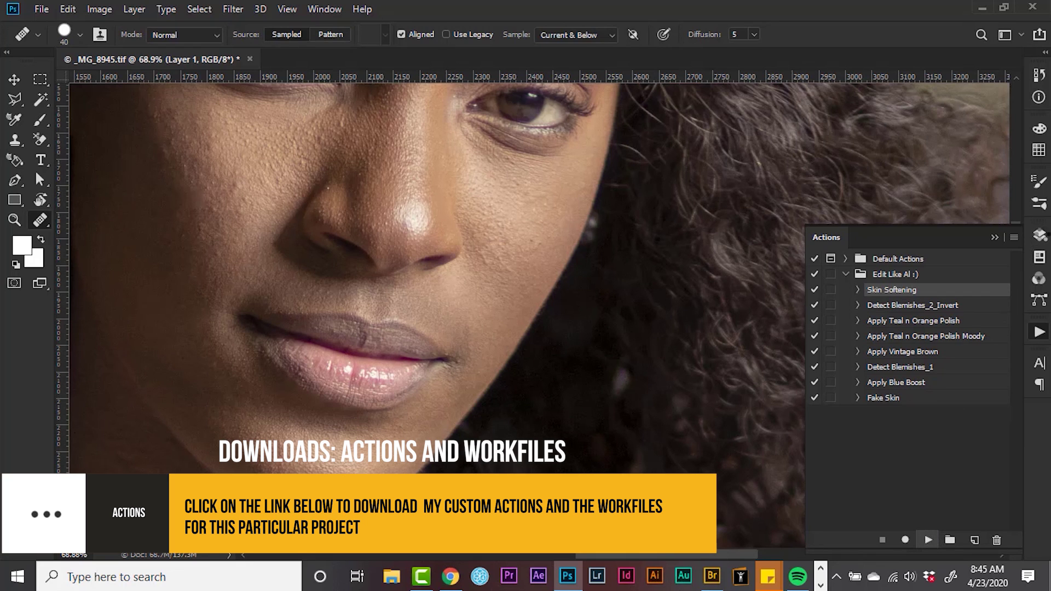
click(1039, 237)
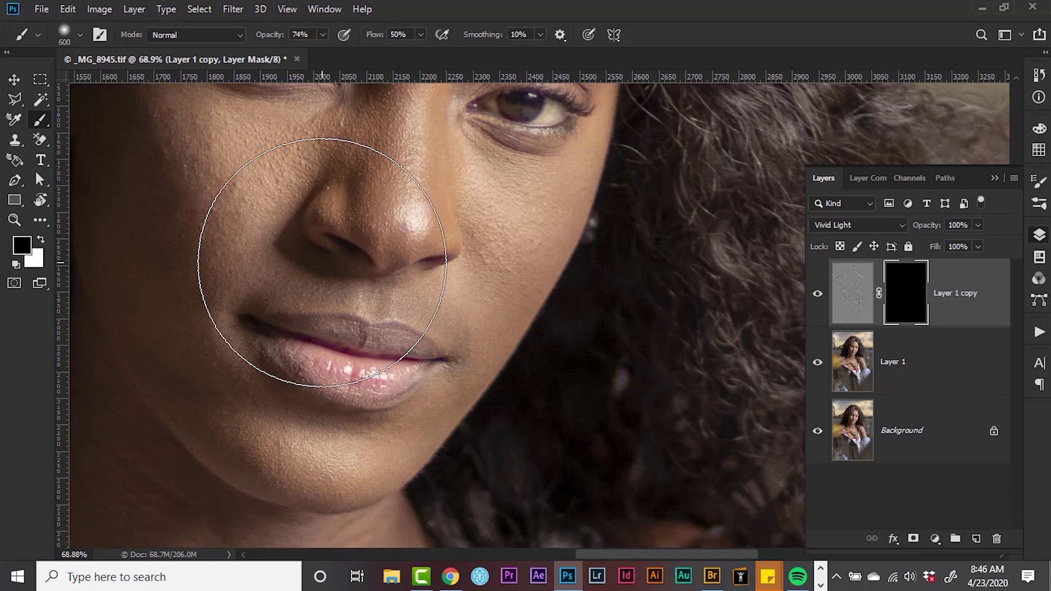
Paint white on the mask over the forearm, shoulder, neck and collarbone skin
key(x)
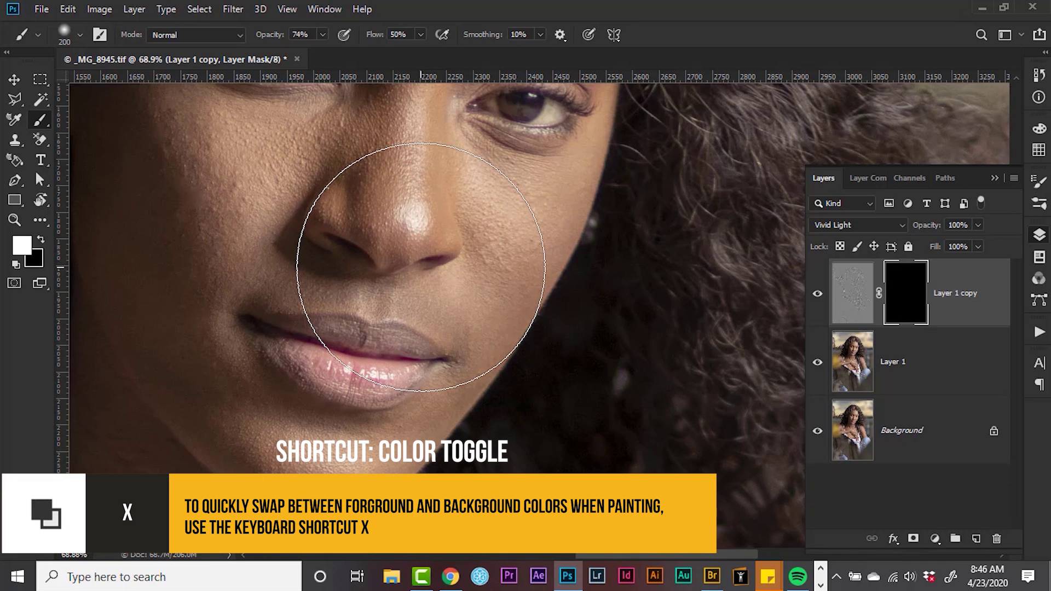
scroll(355, 324, down, 4)
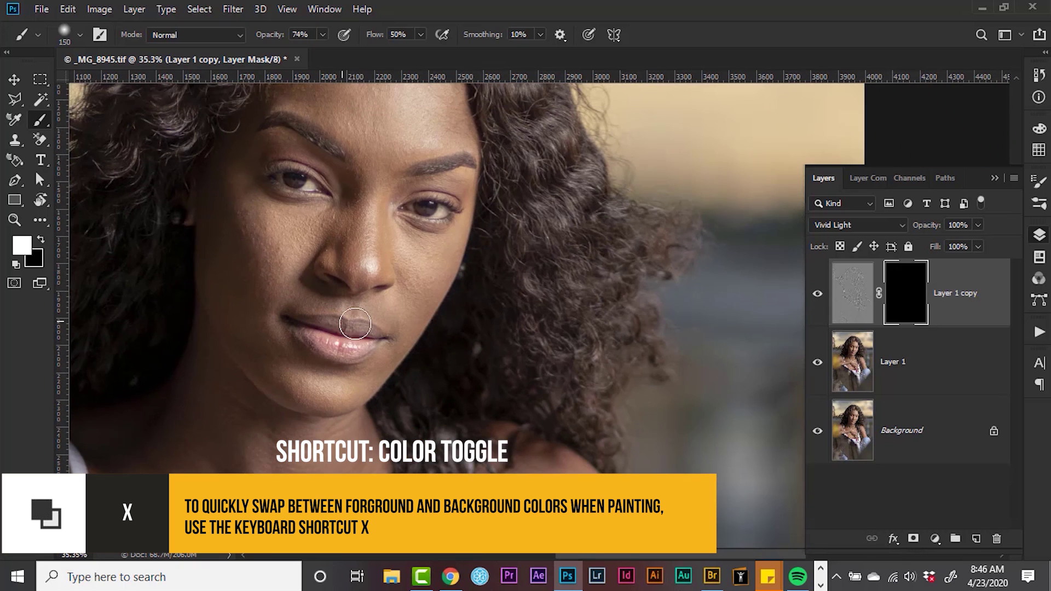
drag(223, 534, 505, 293)
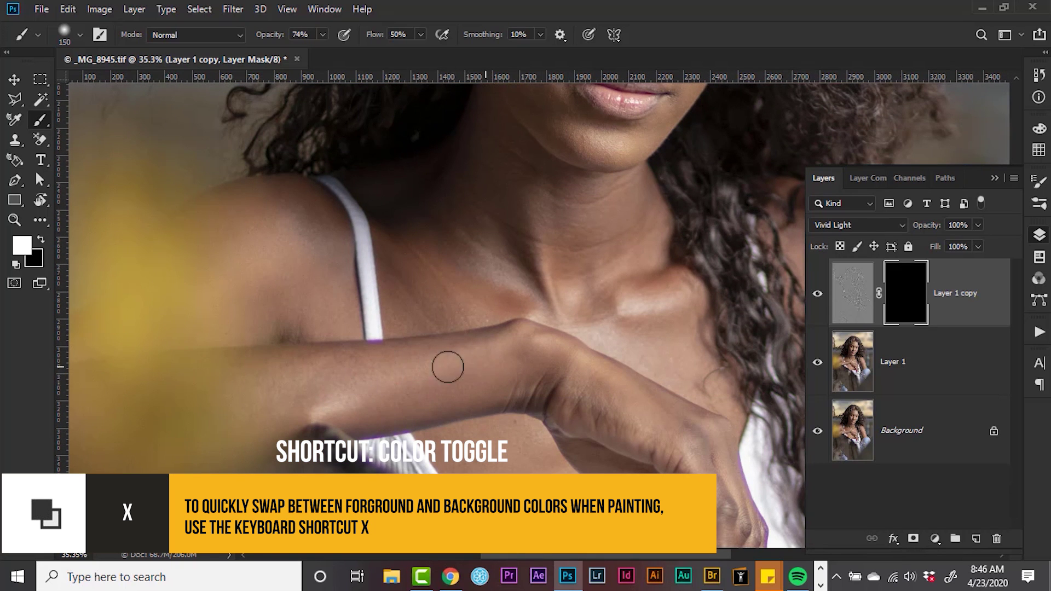
drag(339, 385, 491, 361)
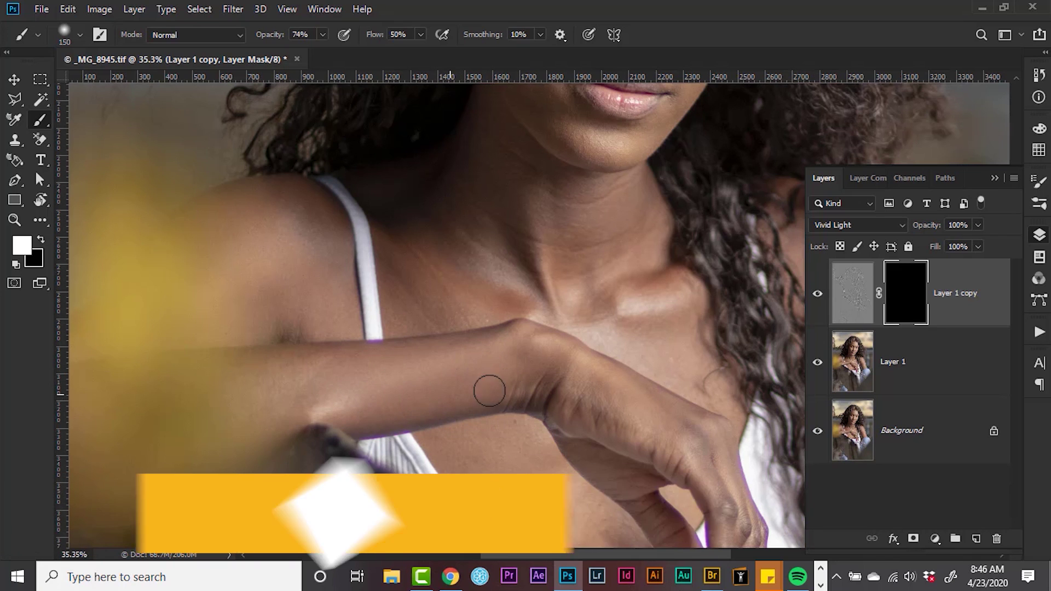
drag(359, 234, 582, 247)
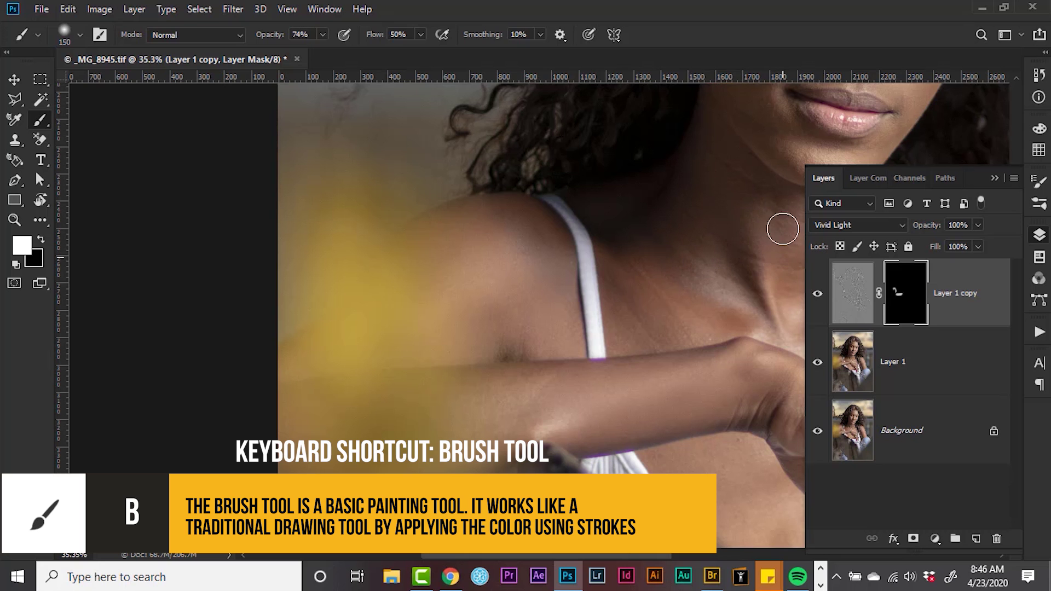
mouse_move(783, 229)
mouse_down()
mouse_move(626, 312)
mouse_move(648, 336)
mouse_move(700, 310)
mouse_up()
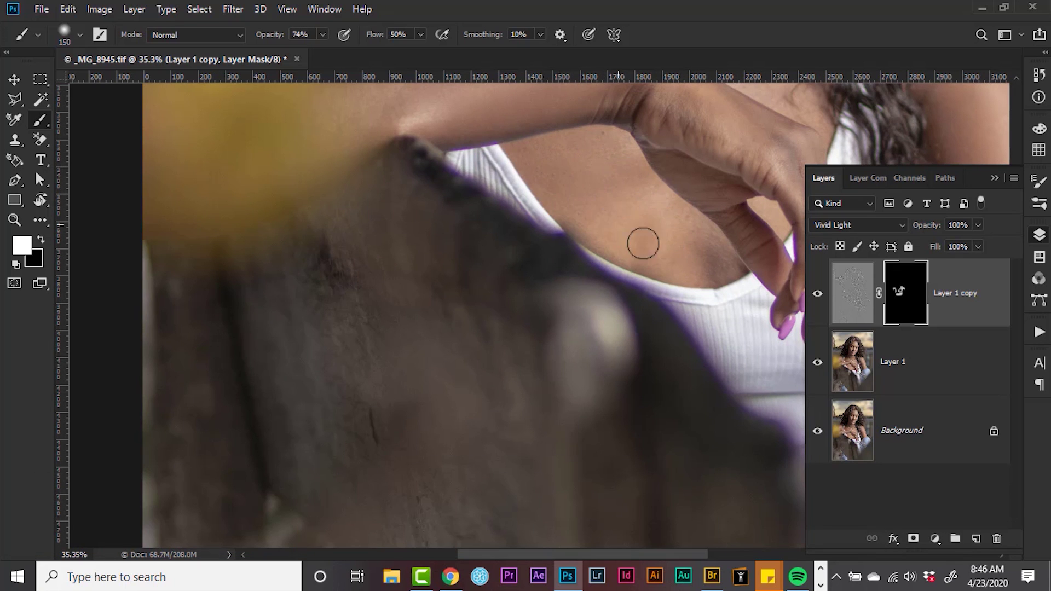
drag(643, 243, 695, 252)
scroll(559, 251, up, 6)
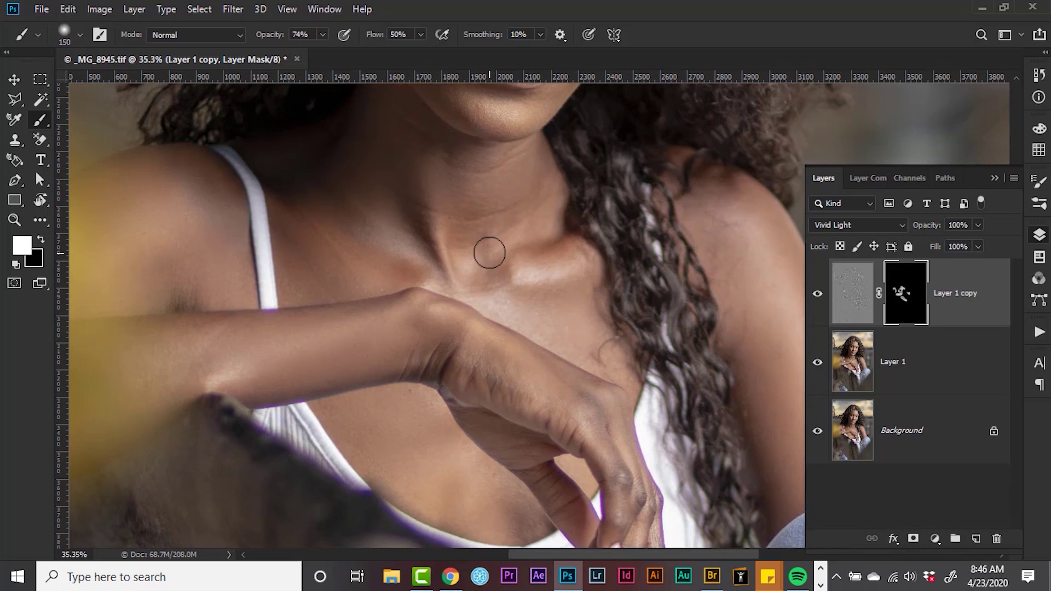
scroll(481, 171, down, 5)
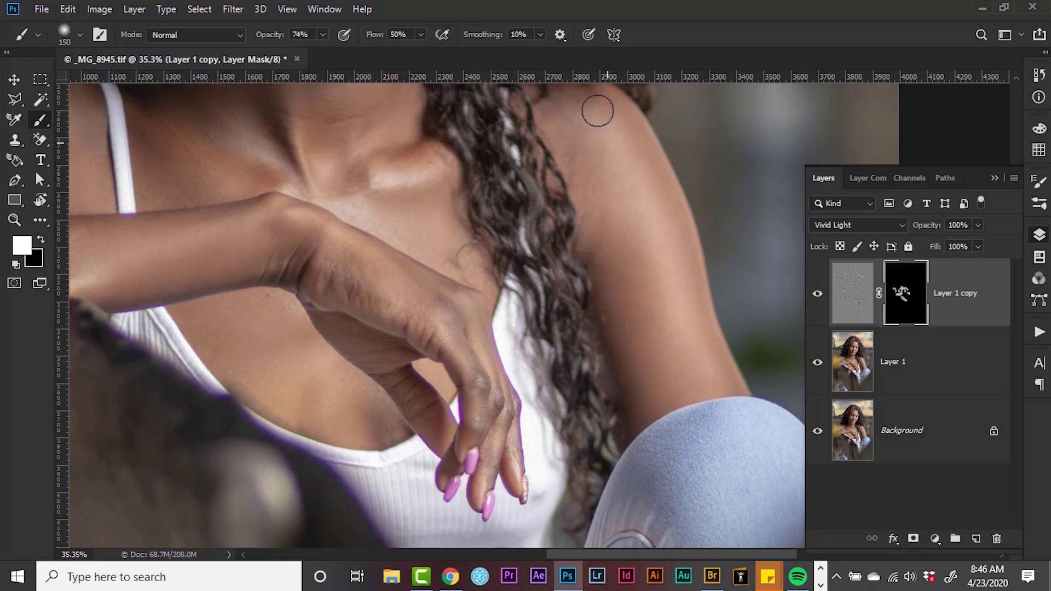
drag(597, 111, 703, 366)
scroll(574, 118, up, 5)
scroll(577, 295, up, 2)
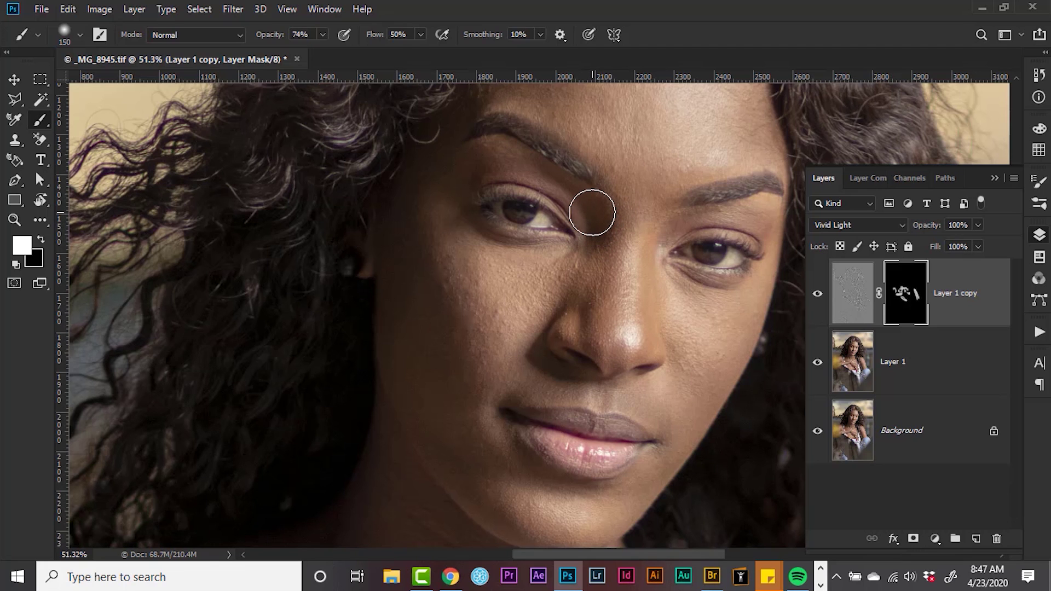
At 100% brush opacity, paint sharper detail into the left eye and upper eyelid
key(0)
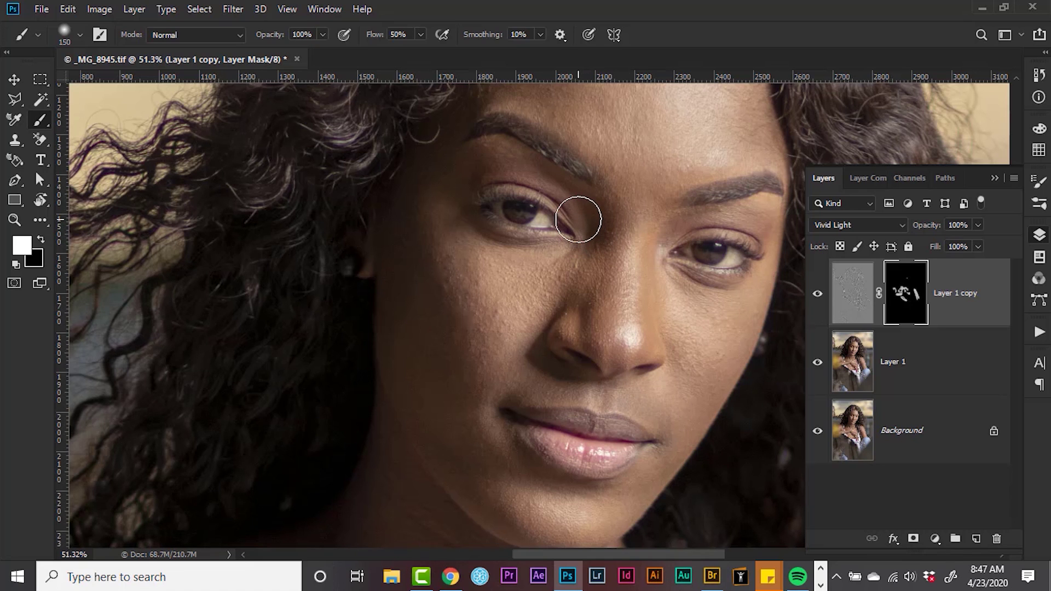
mouse_move(569, 194)
mouse_down()
mouse_move(535, 207)
mouse_move(494, 201)
mouse_up()
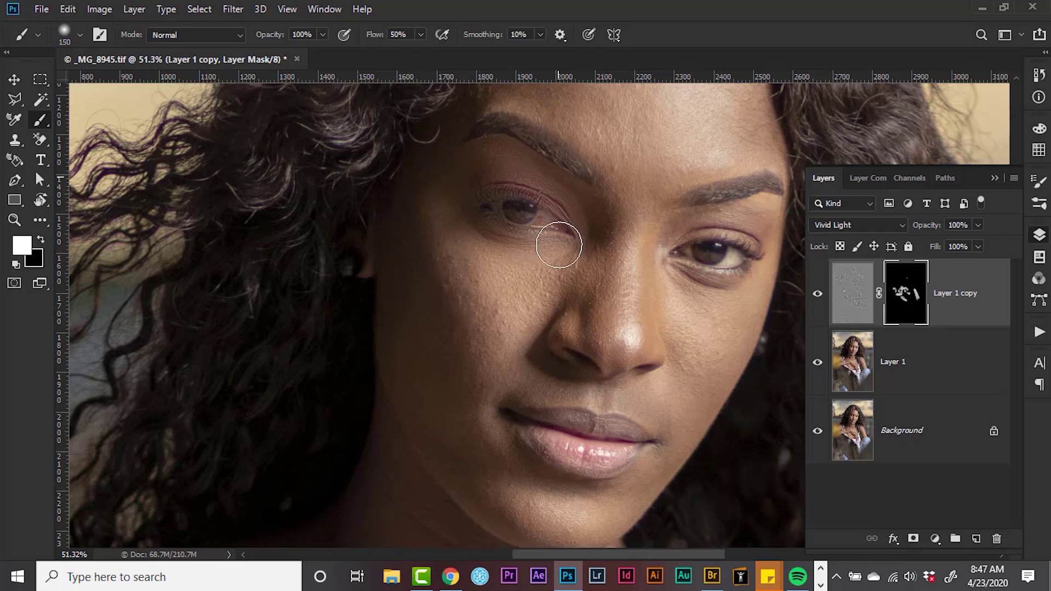
mouse_move(558, 244)
mouse_down()
mouse_move(610, 203)
mouse_move(586, 258)
mouse_move(481, 203)
mouse_move(513, 255)
mouse_move(595, 221)
mouse_move(498, 209)
mouse_up()
key(x)
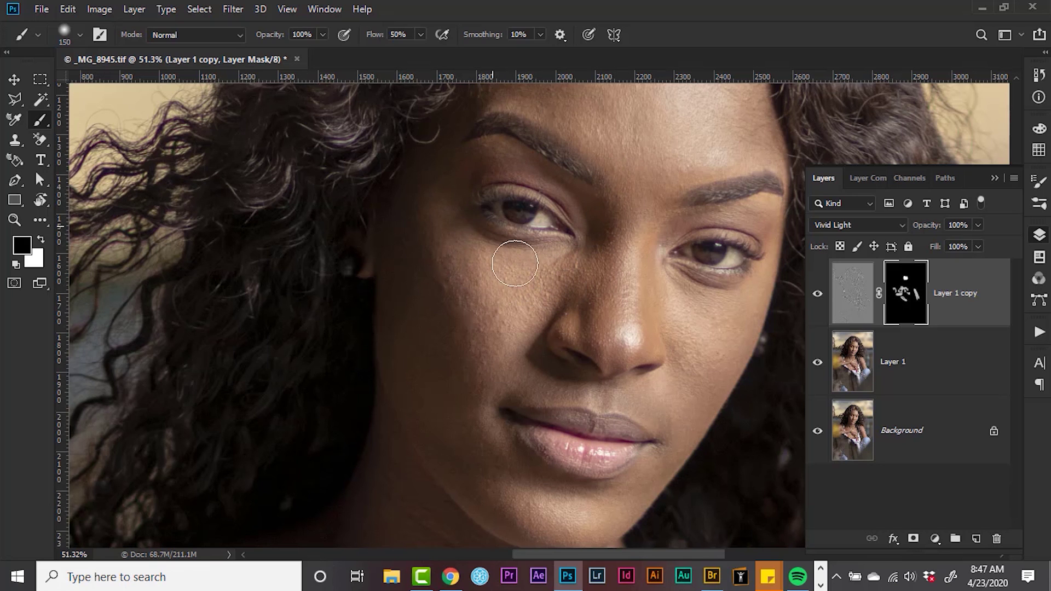
scroll(704, 296, down, 5)
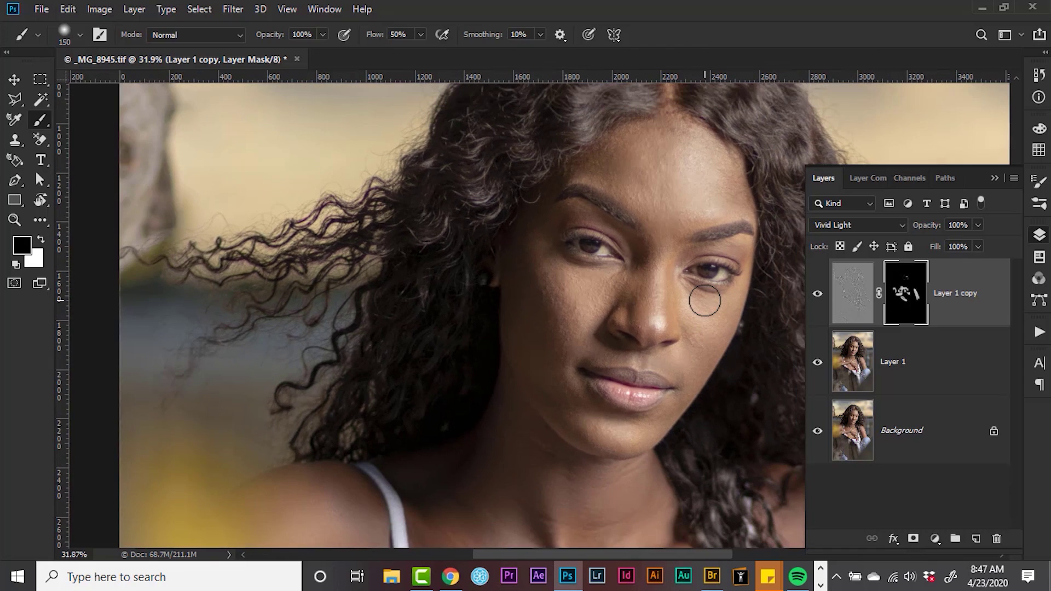
key(v)
scroll(704, 301, down, 1)
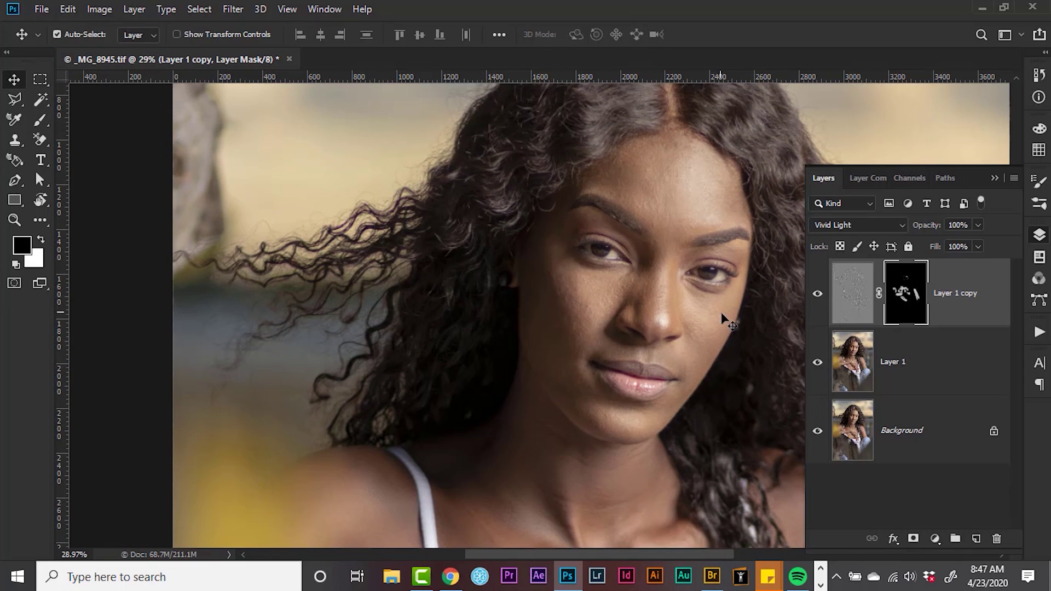
Merge Layer 1 copy into Layer 1 and run Filter > Anthropics > PortraitPro on it
ctrl+click(925, 364)
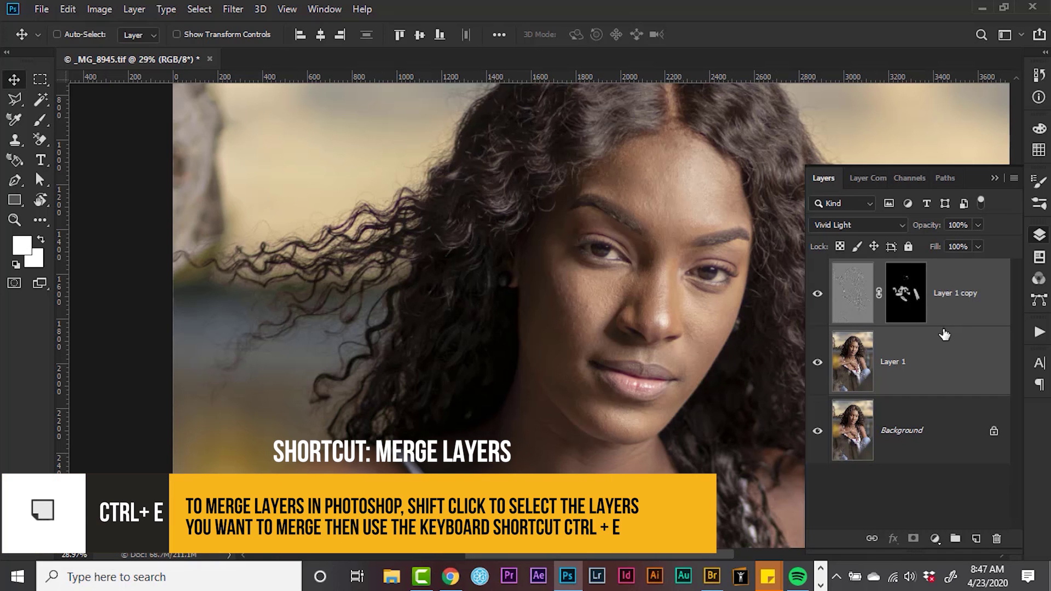
key(ctrl+e)
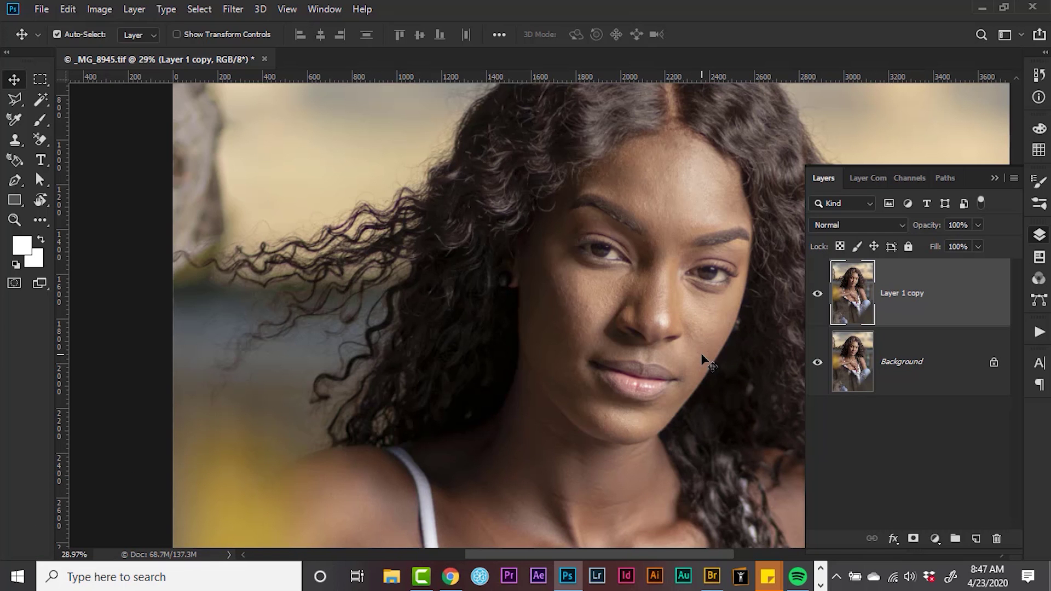
click(235, 12)
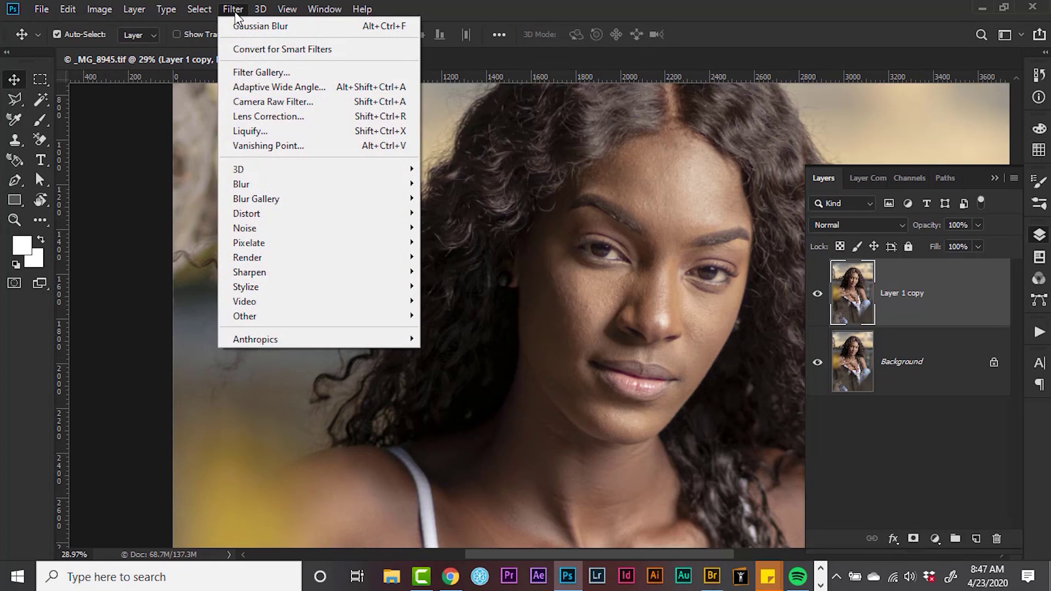
mouse_move(343, 351)
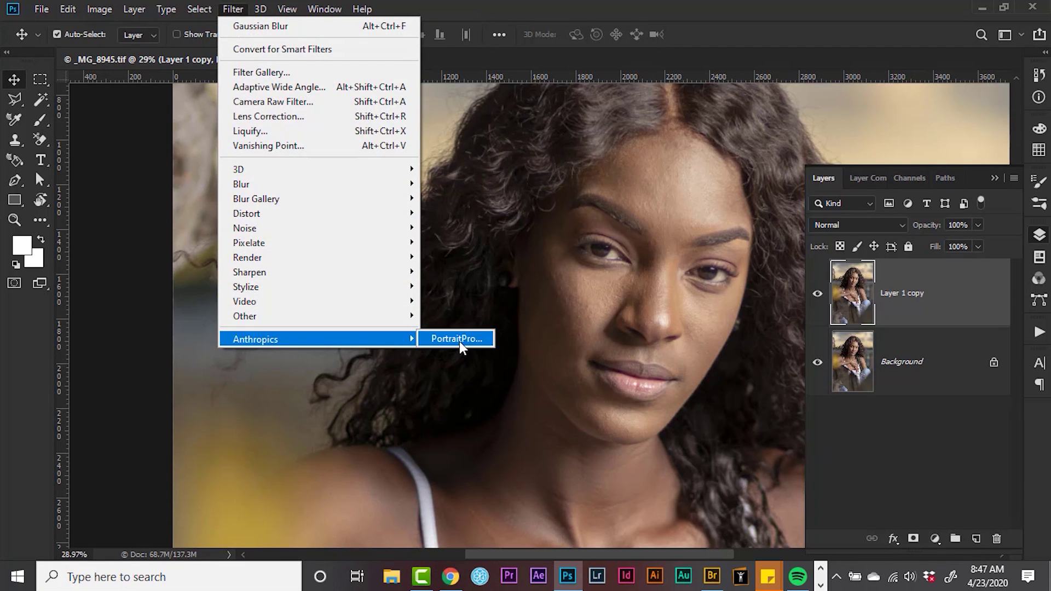
click(460, 342)
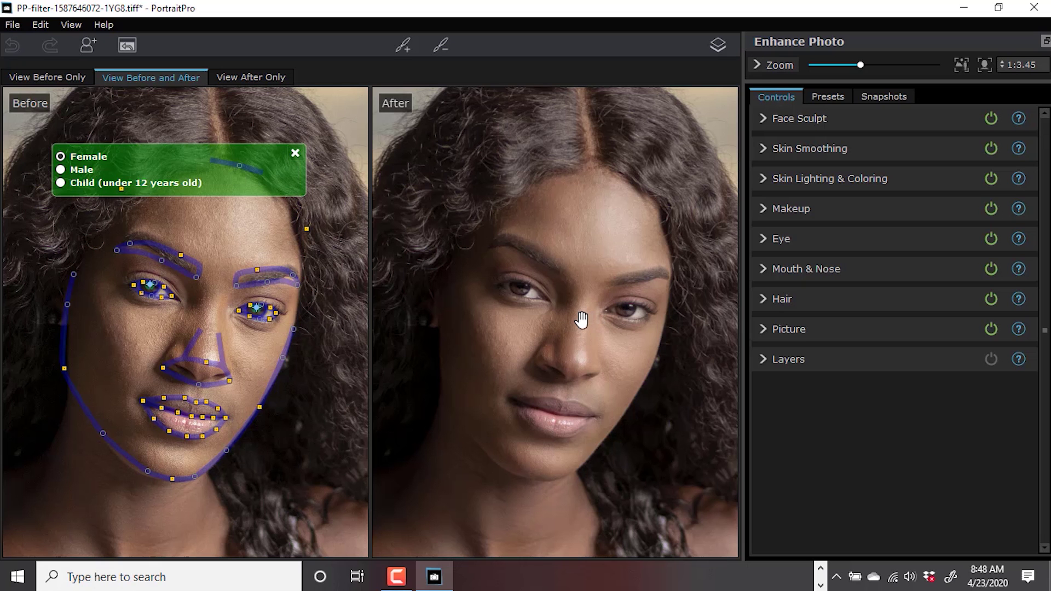
Zoom in and out of the Before/After view to inspect the automatic enhancement
scroll(581, 321, up, 1)
scroll(579, 324, up, 1)
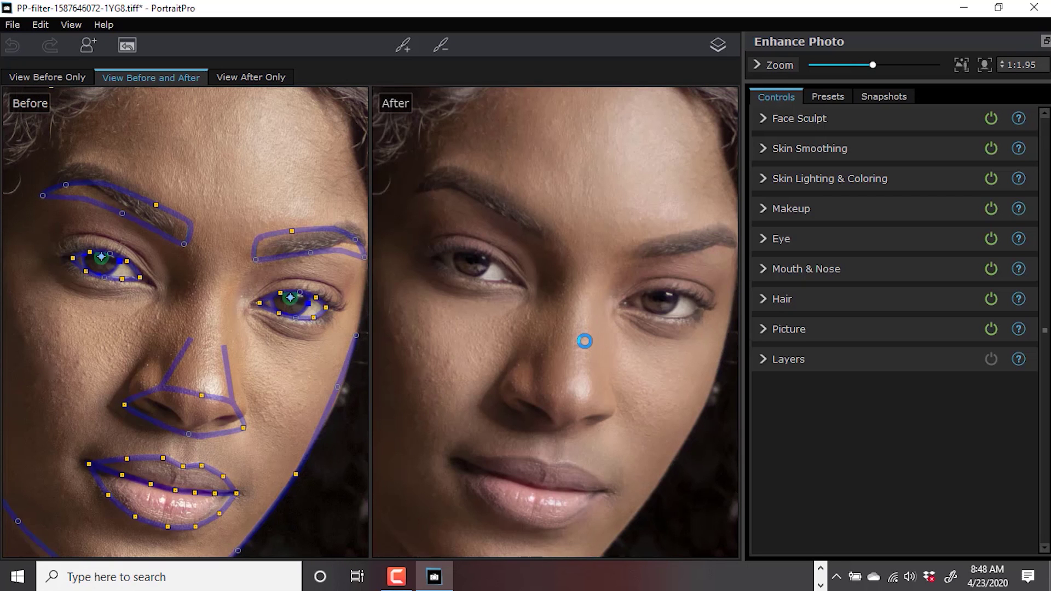
scroll(584, 341, down, 2)
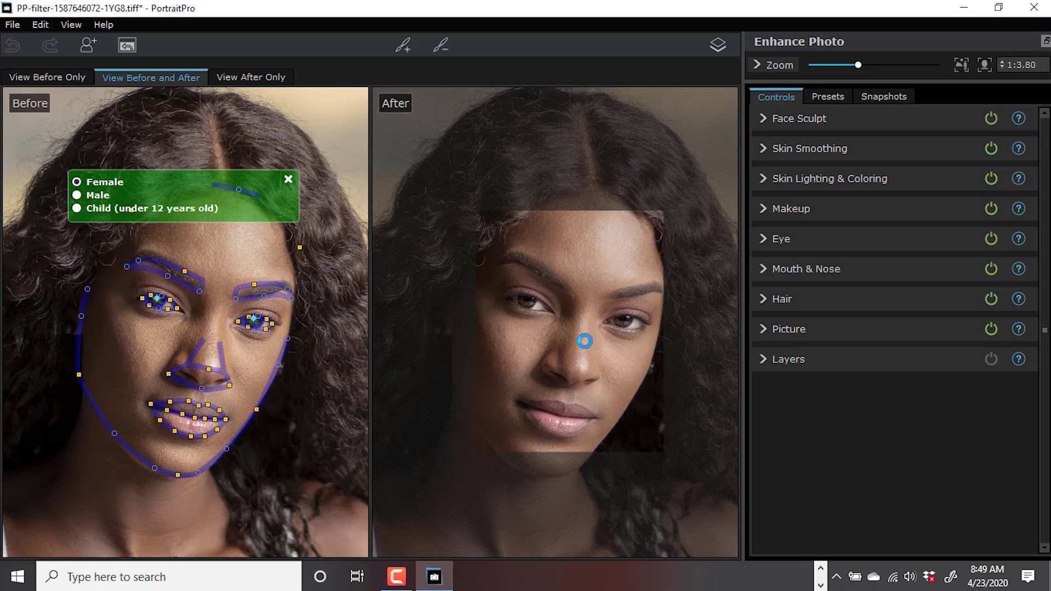
scroll(585, 341, down, 1)
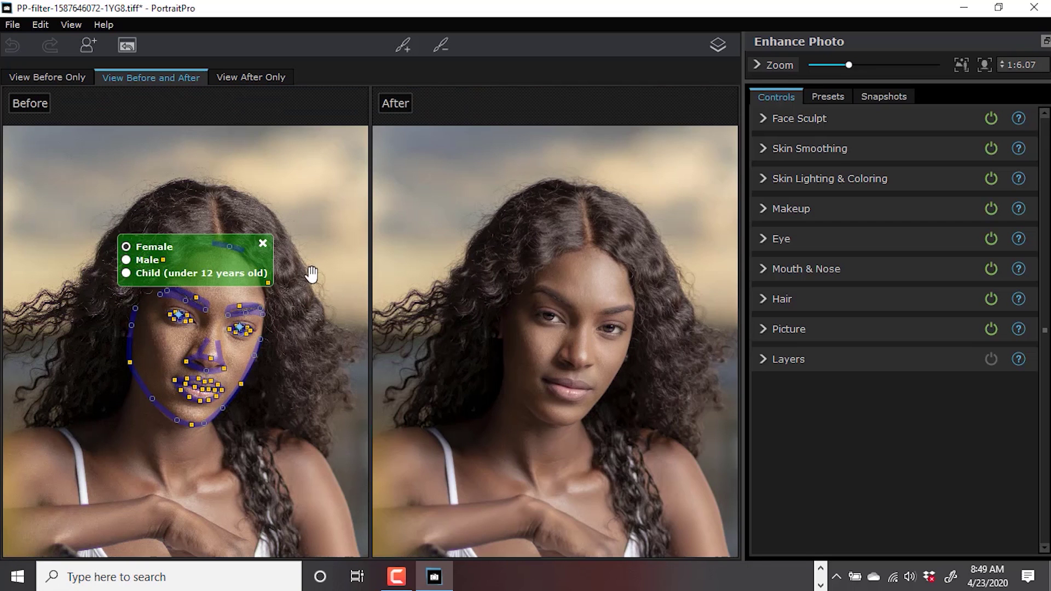
Delete the auto-detected face and choose to locate a female face manually
click(263, 243)
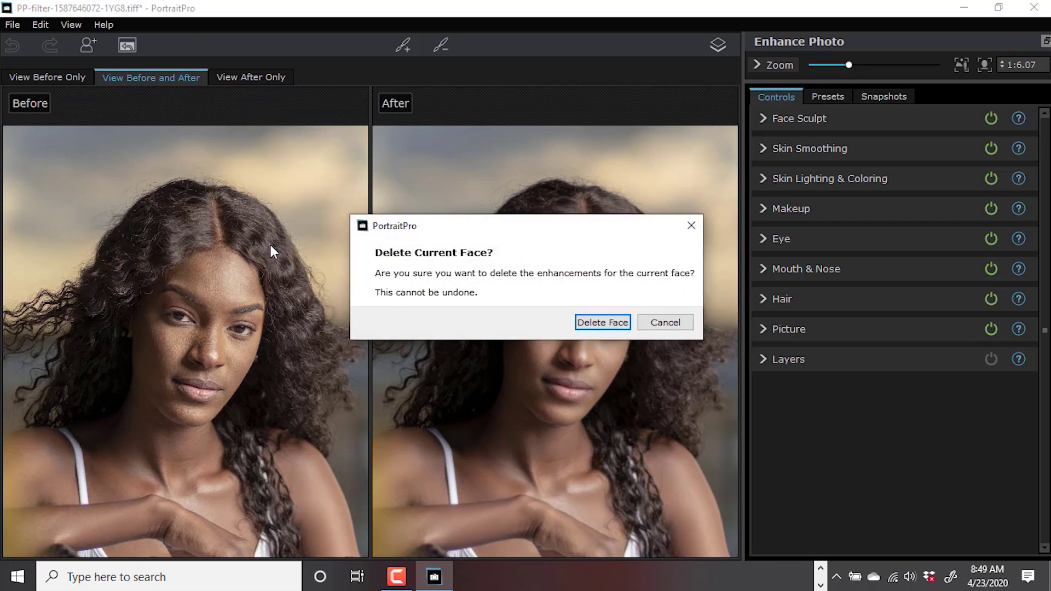
click(601, 322)
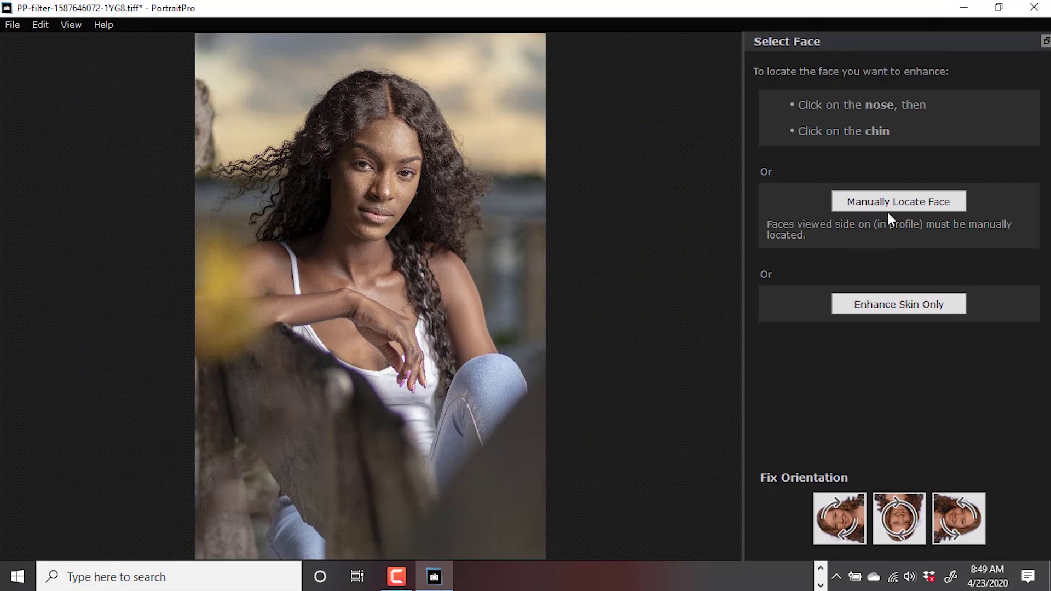
click(887, 206)
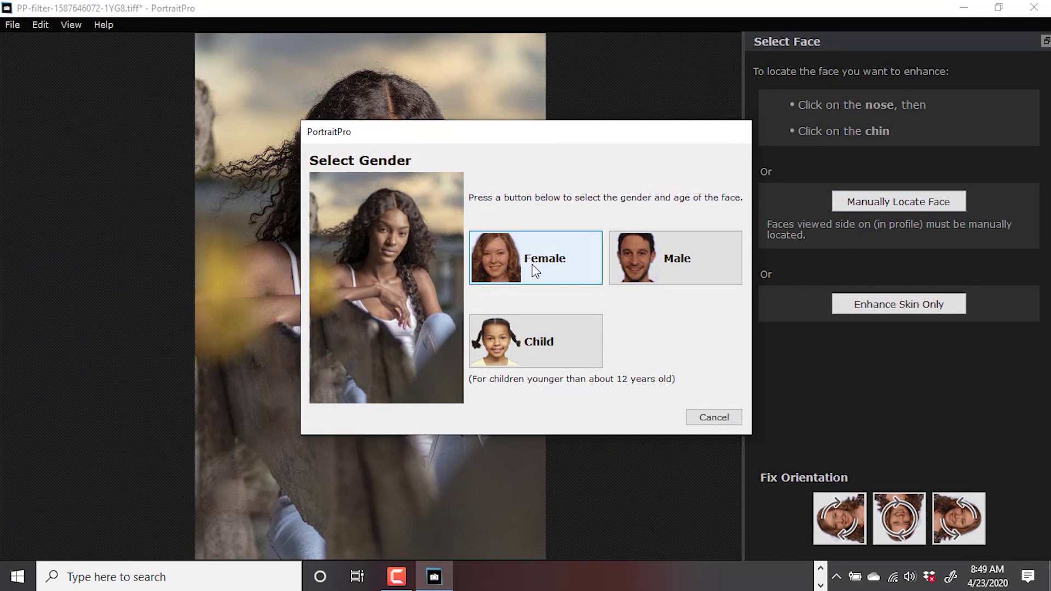
click(524, 260)
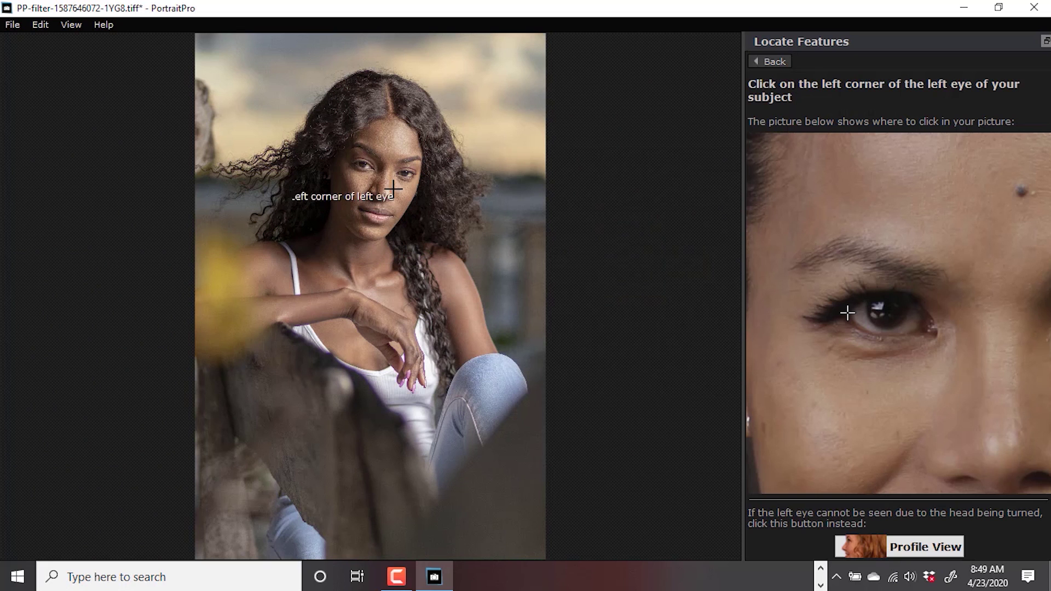
Mark the outer eye corners, nose tip and both mouth corners
scroll(354, 160, up, 3)
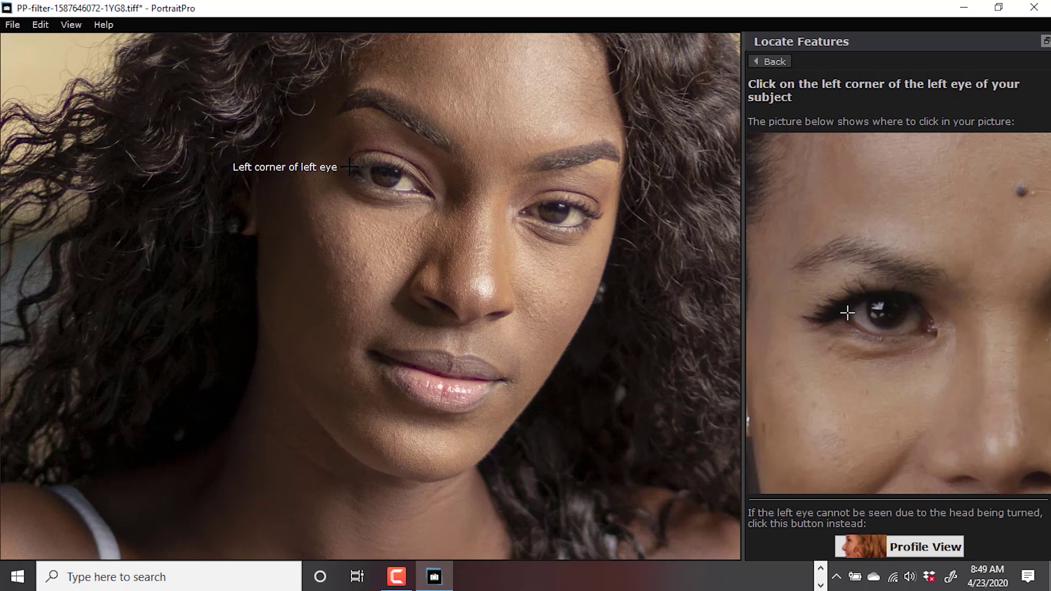
click(354, 169)
scroll(354, 169, down, 3)
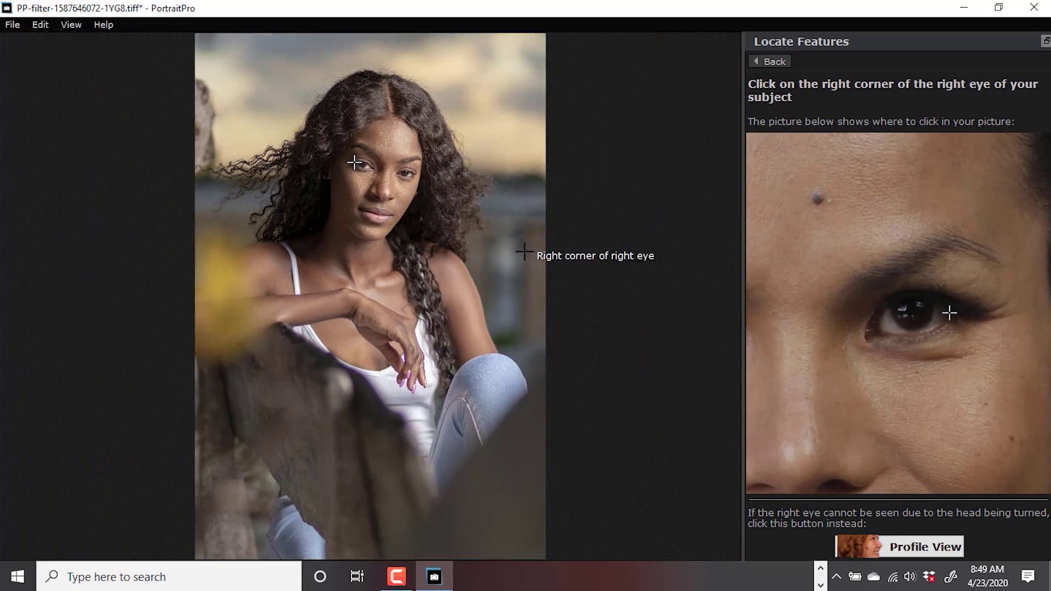
scroll(420, 183, up, 3)
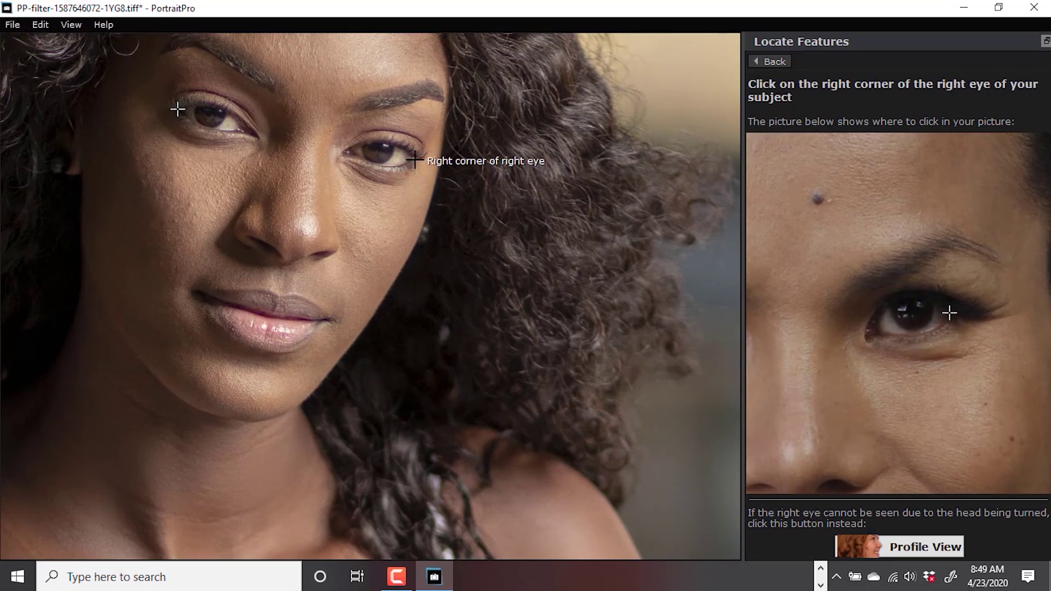
click(422, 156)
scroll(399, 214, up, 3)
scroll(400, 214, down, 3)
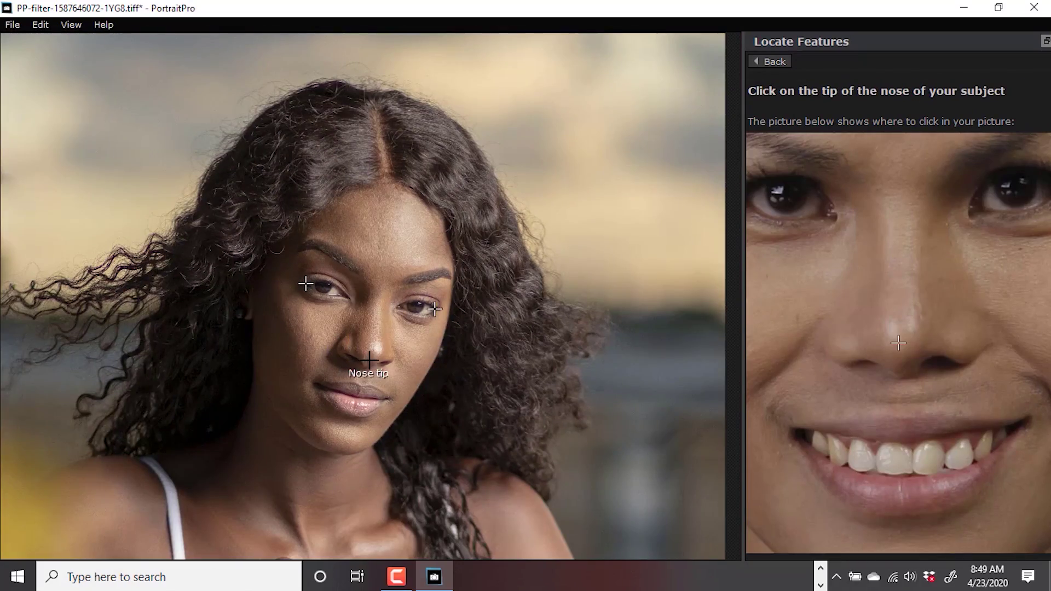
click(371, 357)
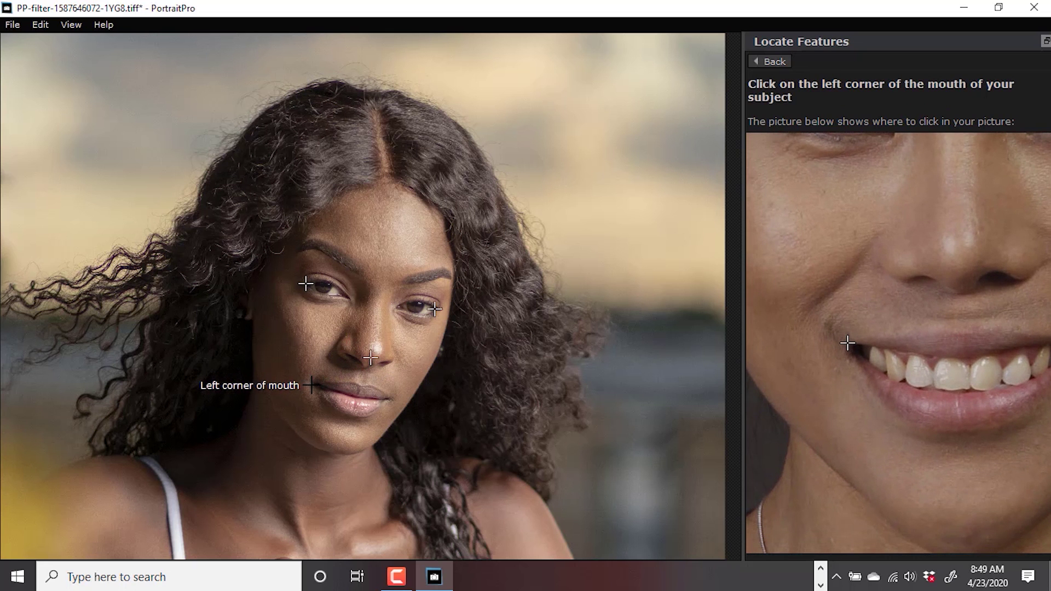
click(312, 385)
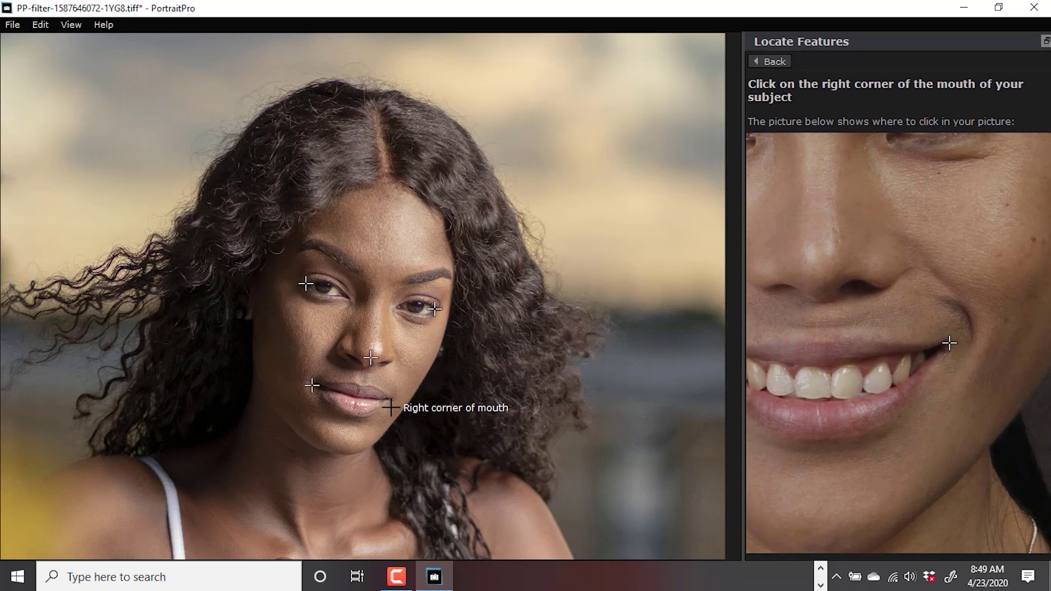
click(388, 400)
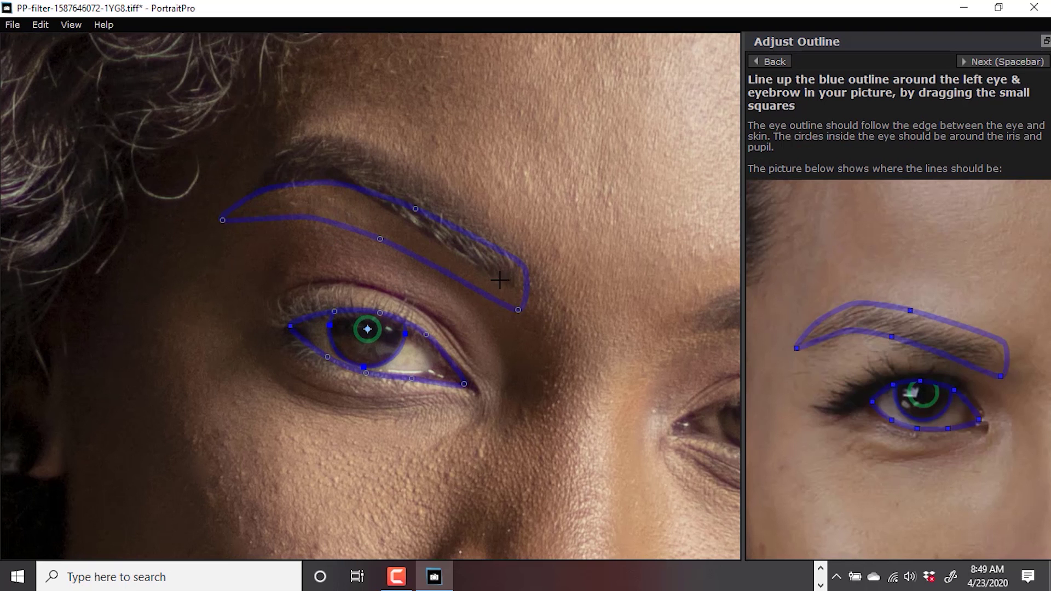
Fit the eyebrow outline's ends and upper and lower lines to the brow
drag(519, 310, 528, 287)
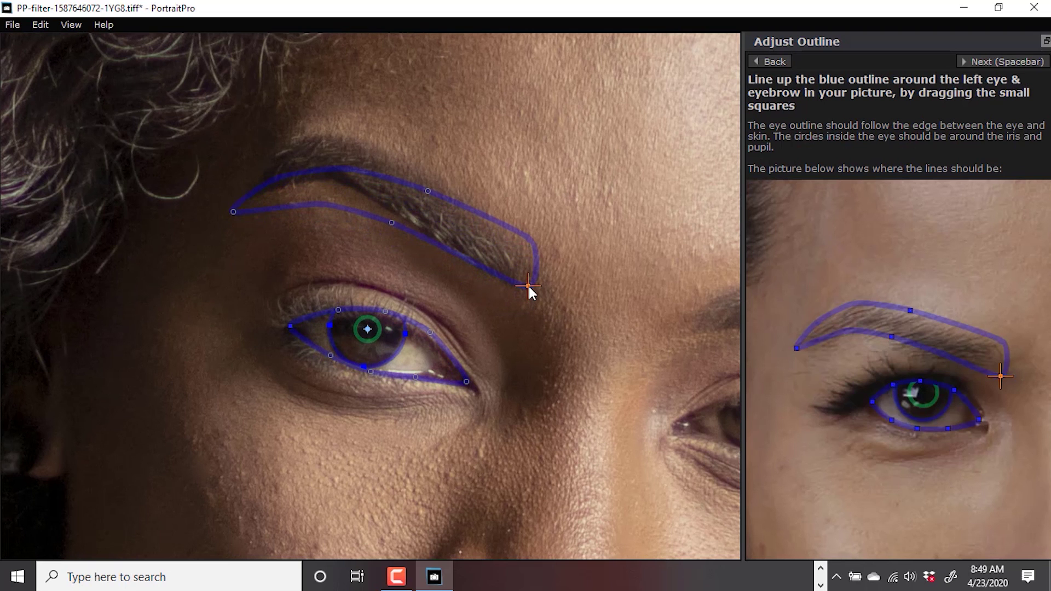
drag(394, 222, 393, 201)
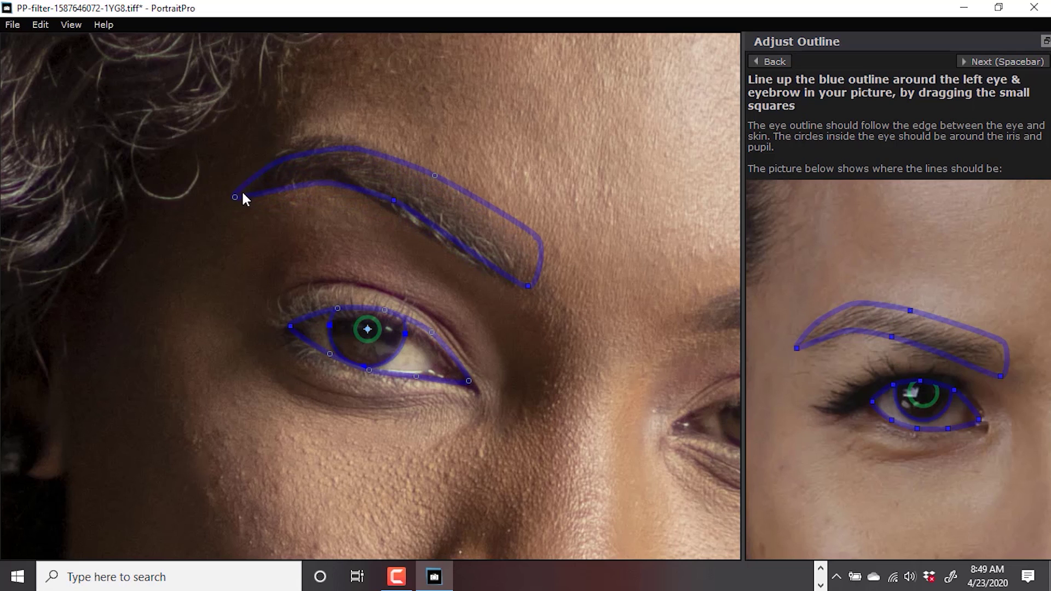
drag(239, 194, 251, 188)
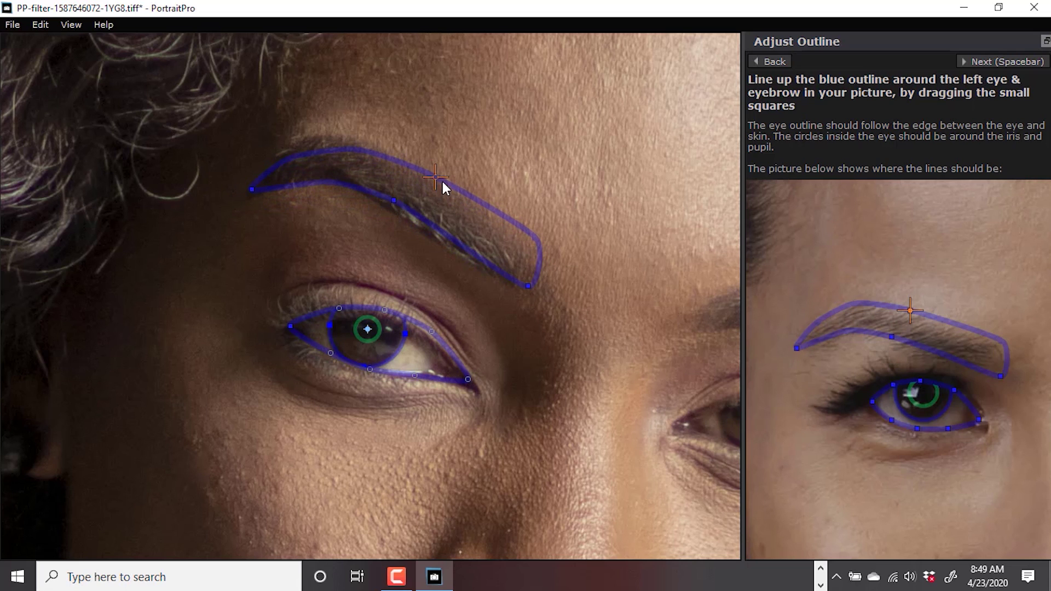
drag(441, 176, 426, 172)
drag(528, 285, 515, 293)
drag(399, 199, 391, 204)
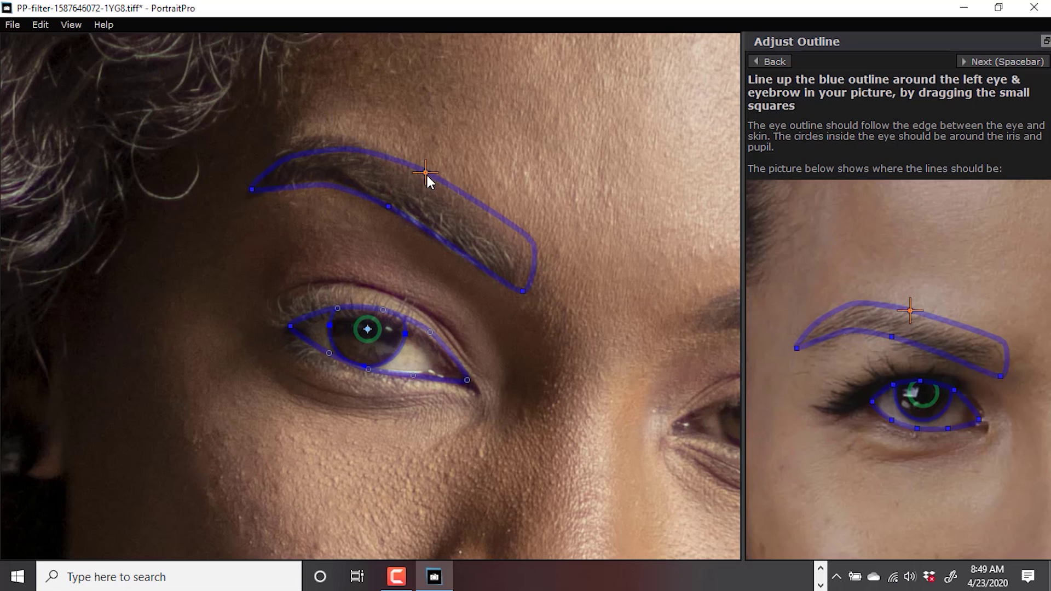
drag(427, 176, 422, 176)
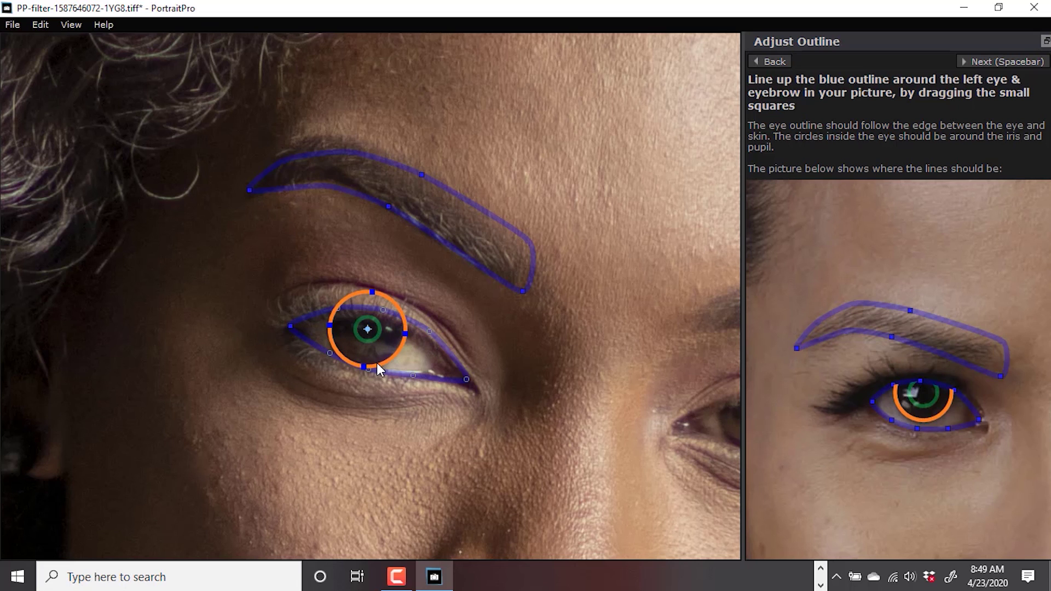
Fit the iris circle, upper lid and inner corner to the eye and accept the eye outlines
drag(381, 363, 381, 362)
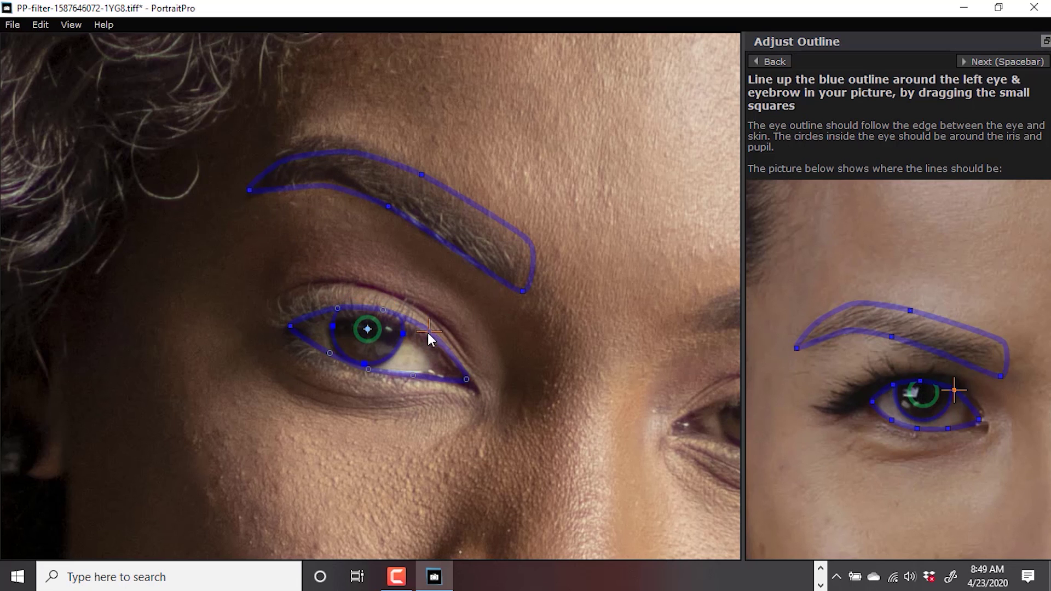
drag(428, 332, 423, 333)
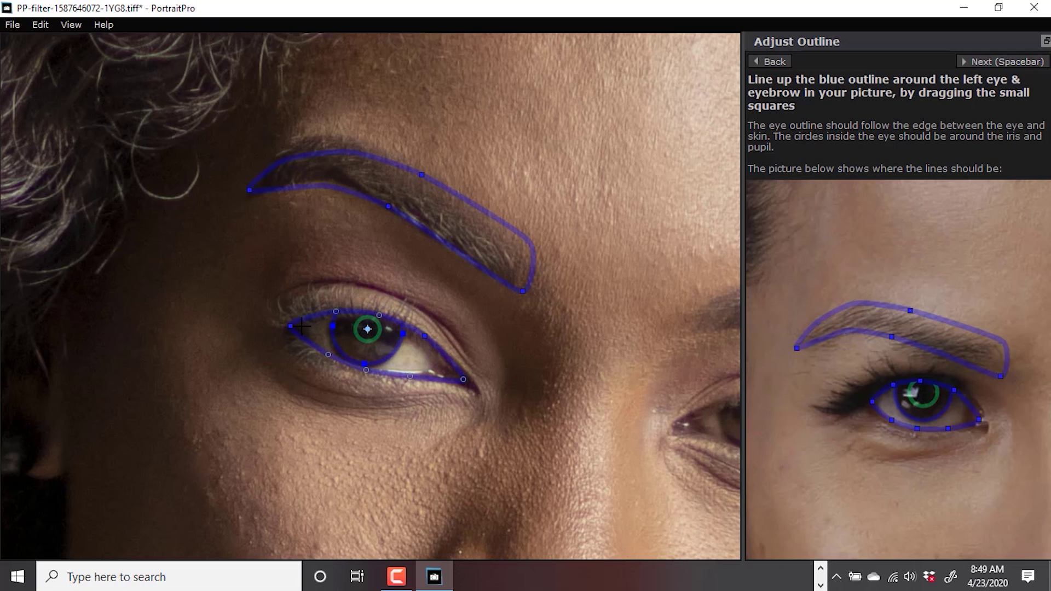
drag(294, 326, 294, 331)
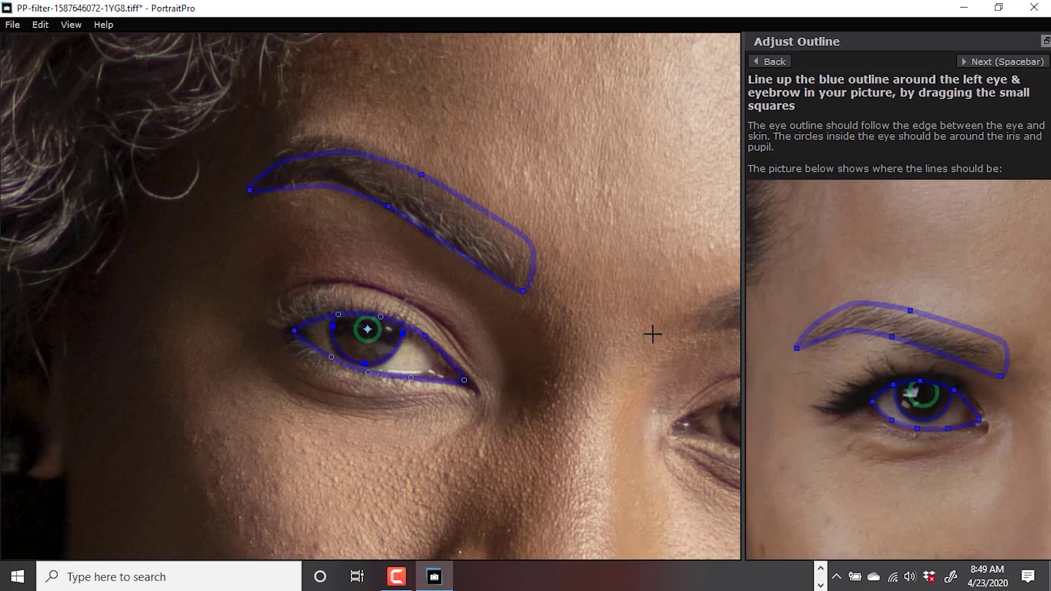
click(987, 60)
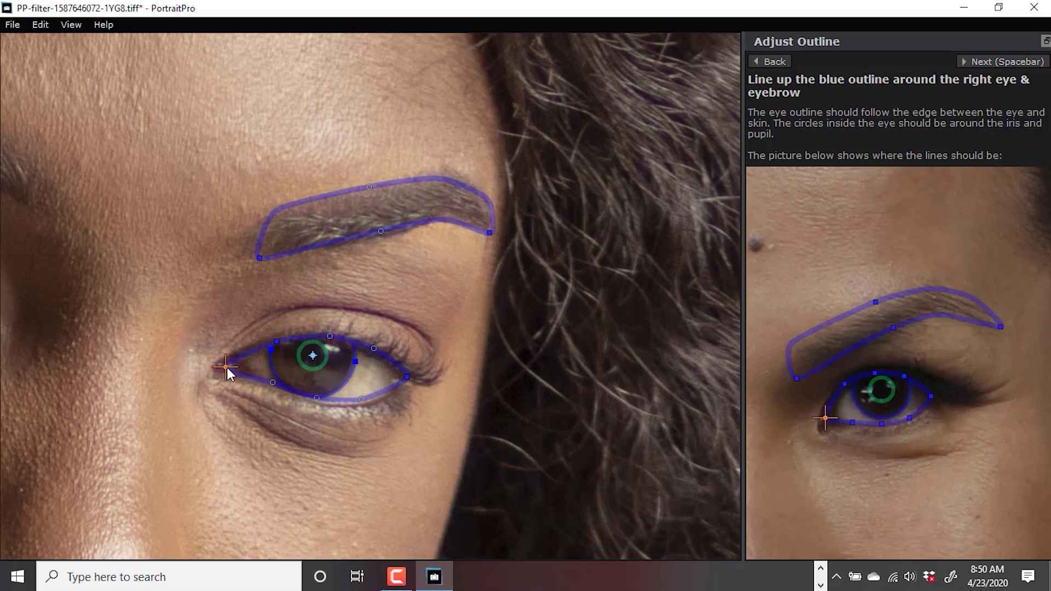
key(space)
Set the mouth state, adjust the hairline point onto her hairline, and start enhancing
click(416, 247)
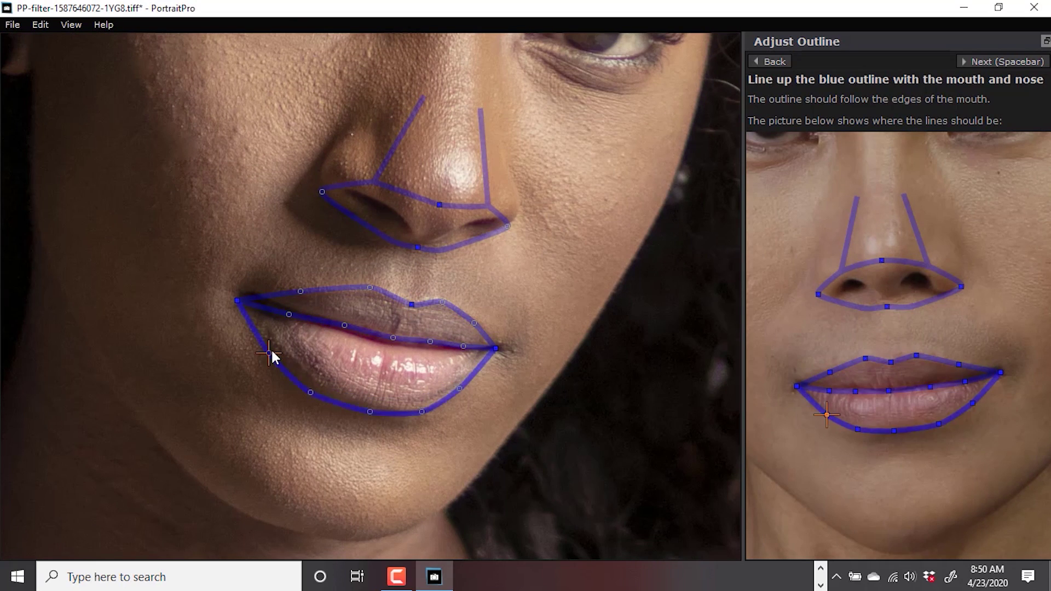
key(space)
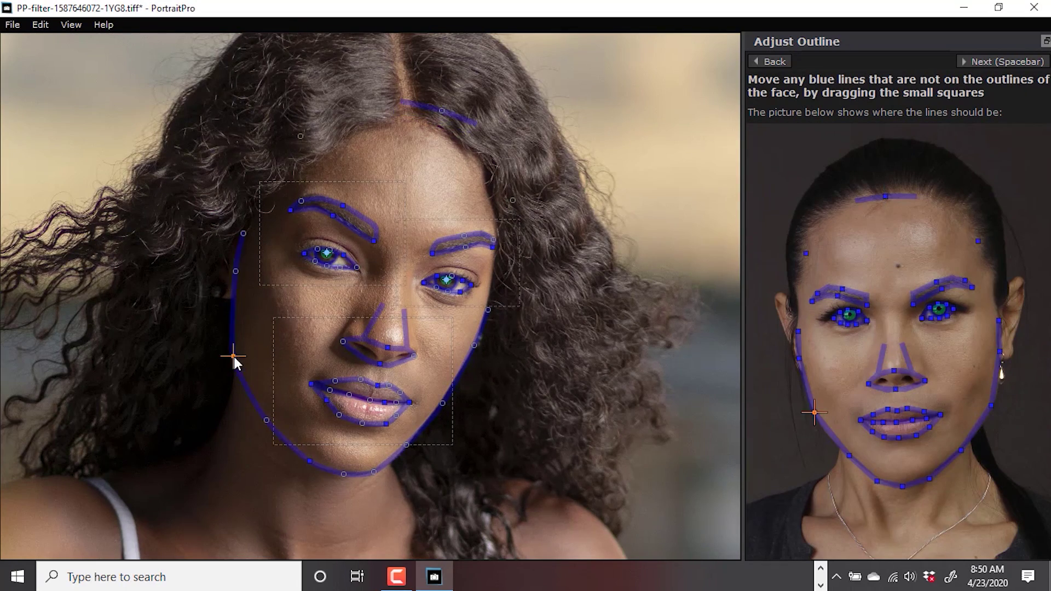
drag(441, 111, 433, 123)
key(space)
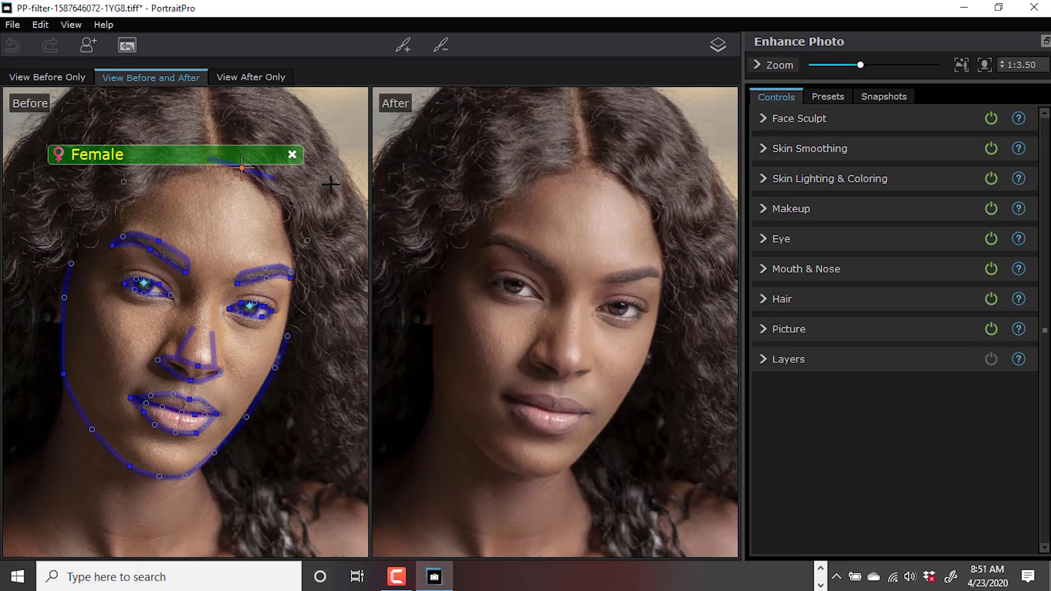
Zoom to compare Before and After, toggling Face Sculpt off and back on
scroll(332, 149, up, 1)
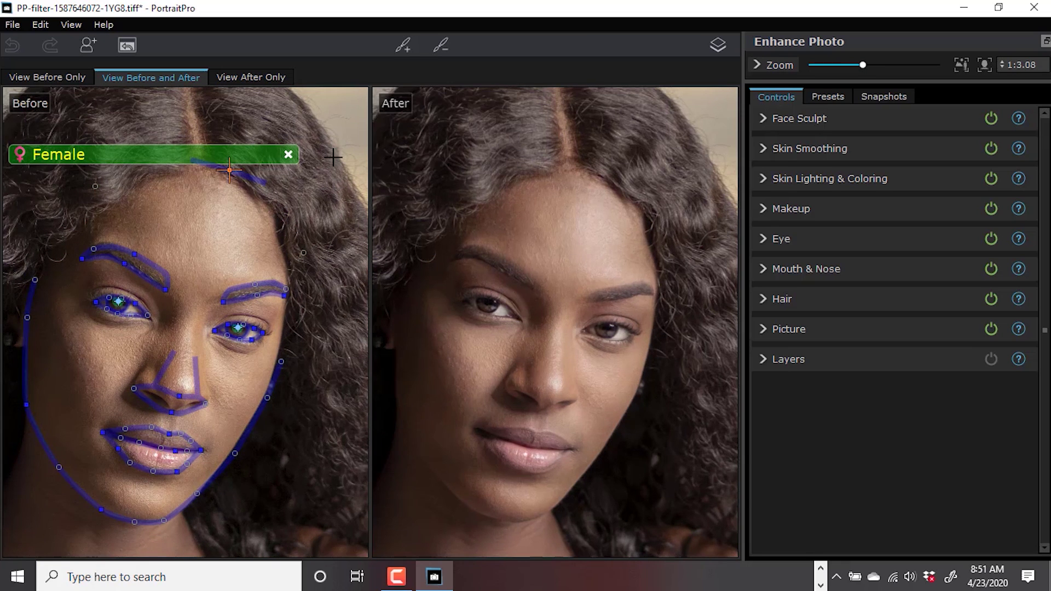
mouse_move(281, 154)
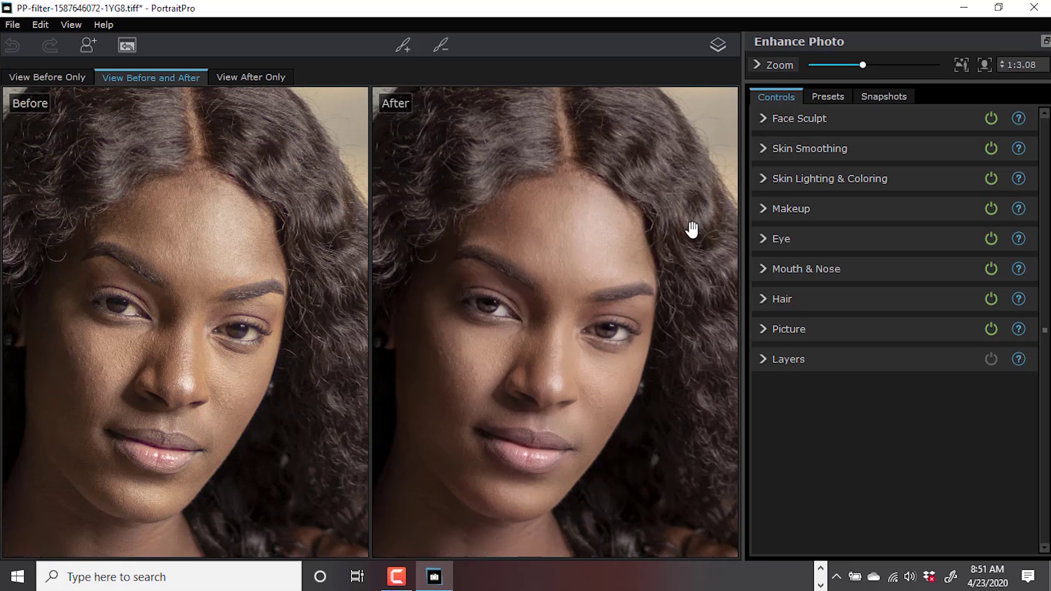
scroll(619, 226, down, 2)
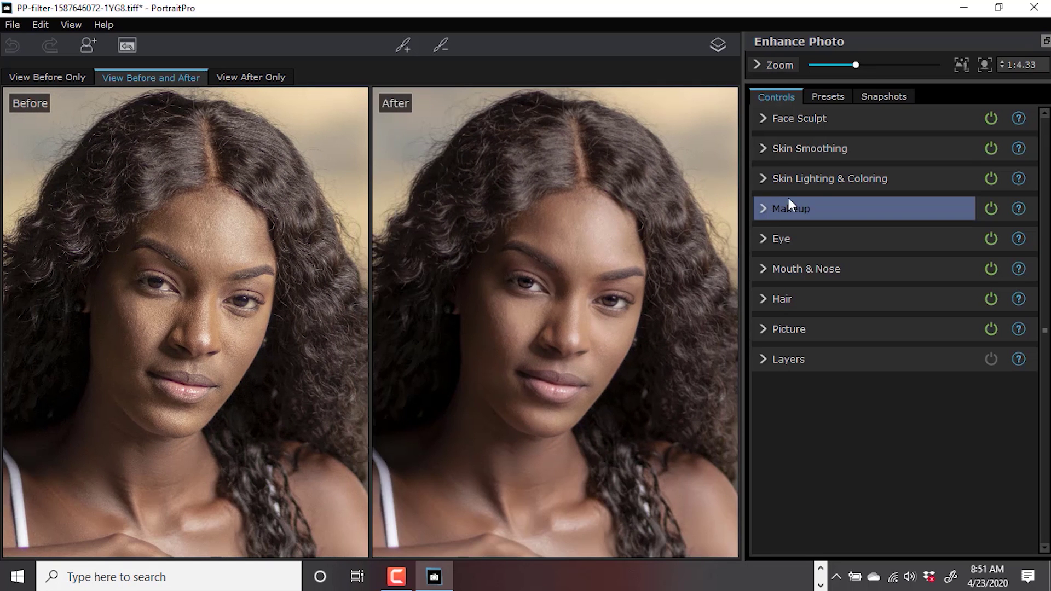
click(990, 119)
click(990, 119)
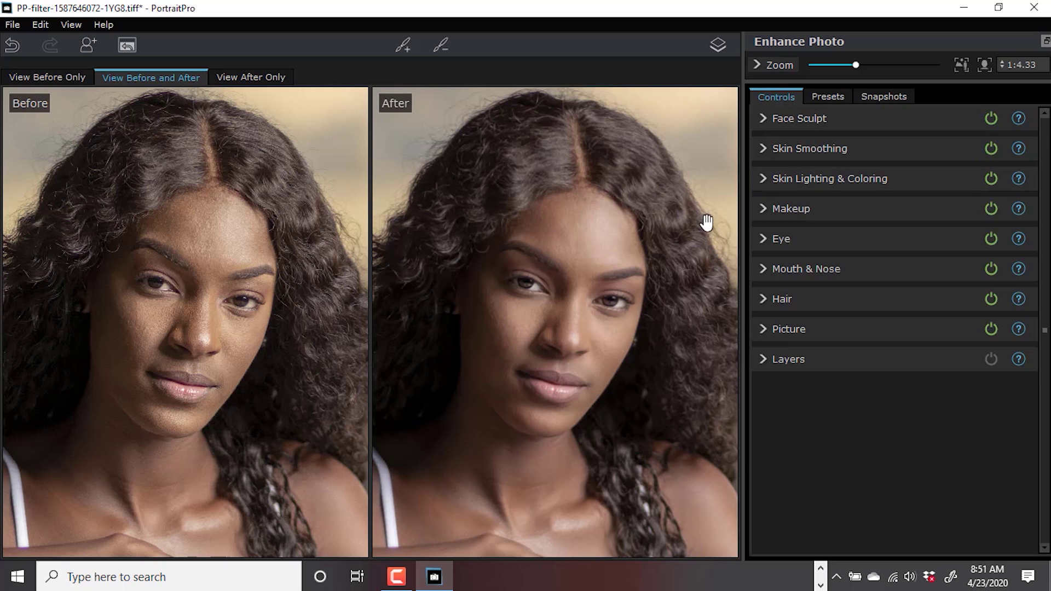
Expand the Skin Lighting & Coloring section to show its Contrast, Modeling and Fix Lighting settings
scroll(612, 243, up, 2)
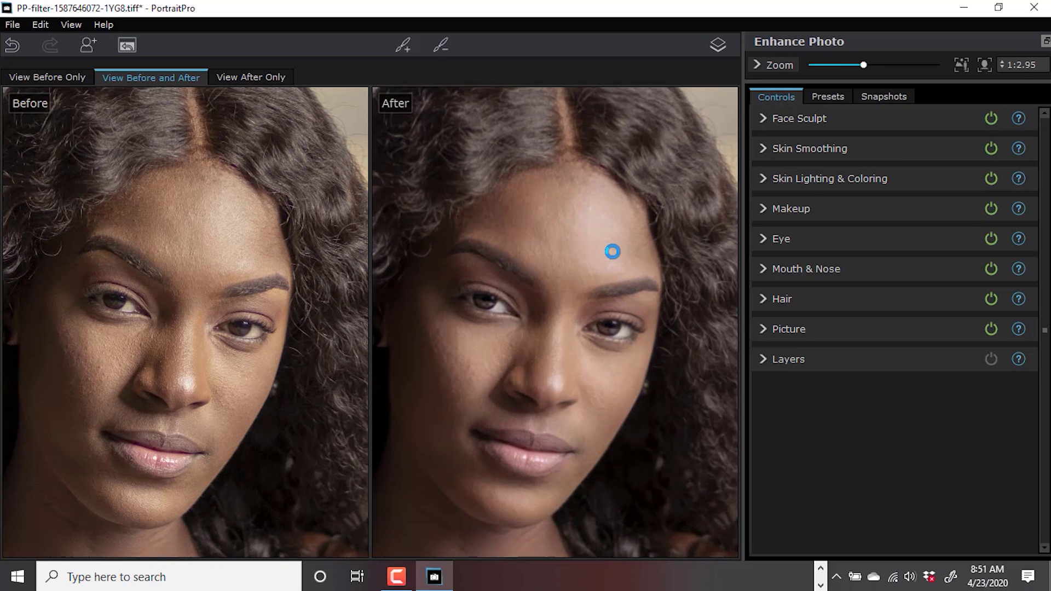
scroll(592, 279, down, 1)
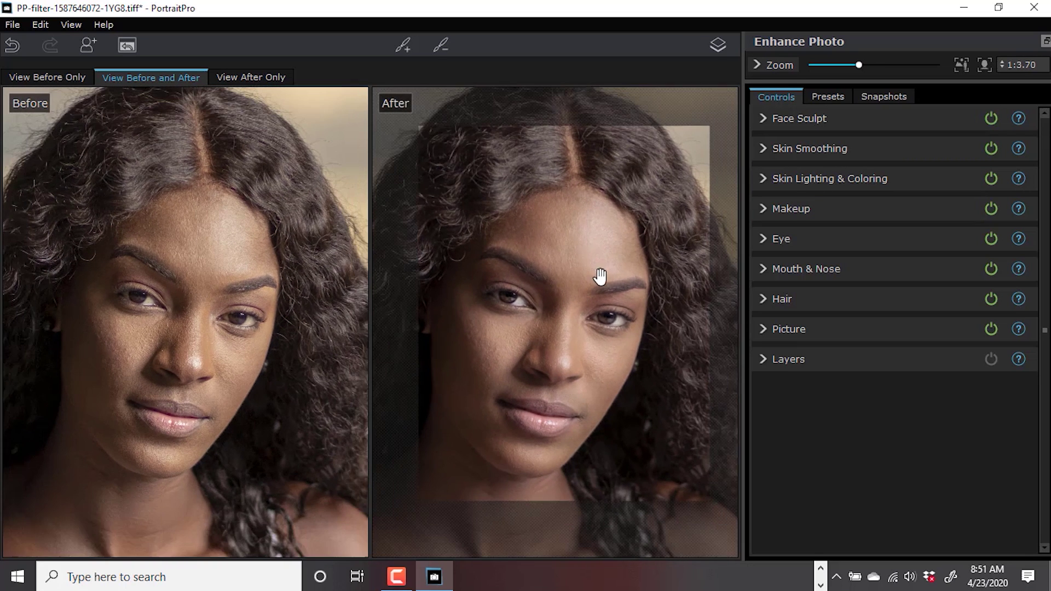
click(769, 180)
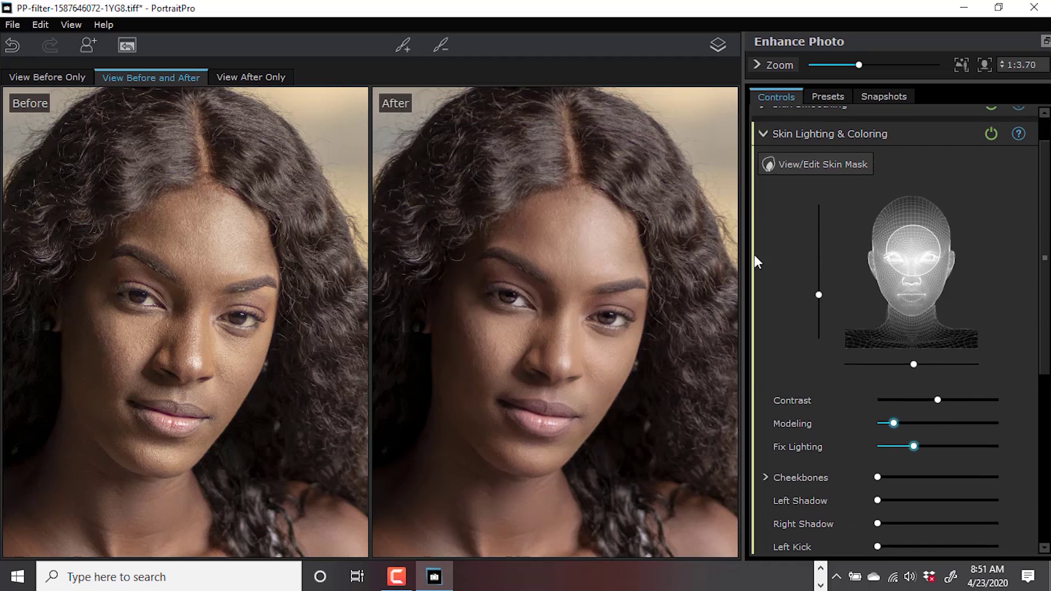
Move the face light source to the upper right and set skin Contrast to 49
drag(909, 254, 968, 223)
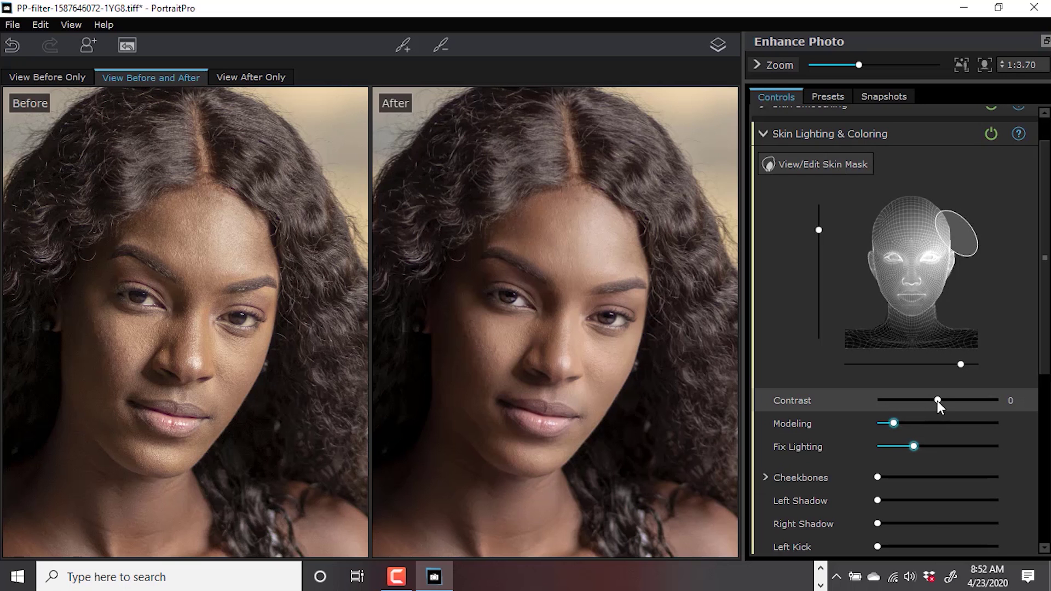
drag(937, 400, 967, 399)
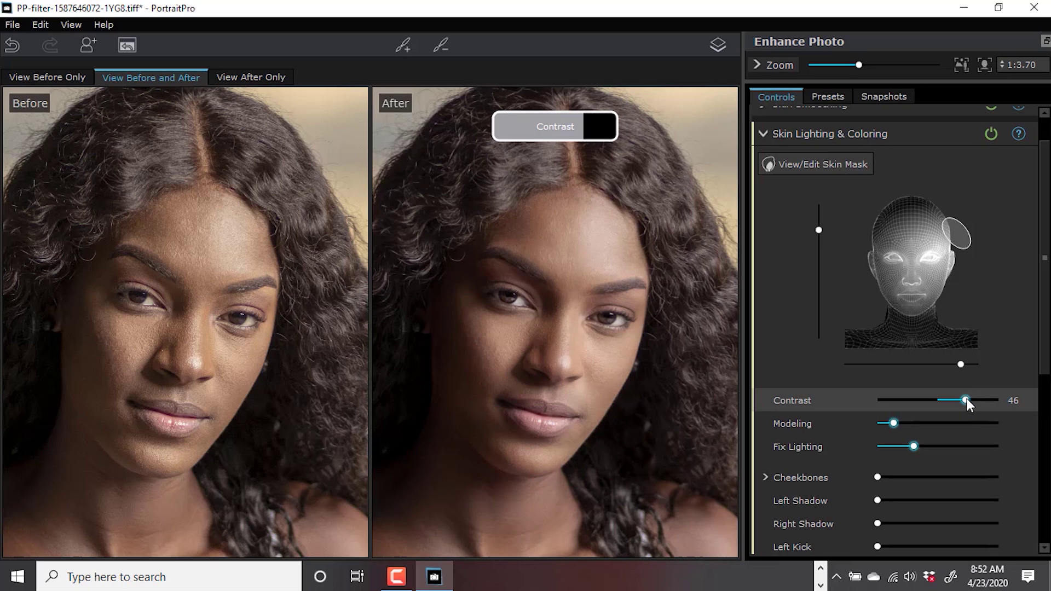
mouse_move(967, 399)
mouse_down()
mouse_move(1019, 401)
mouse_move(968, 402)
mouse_up()
drag(968, 402, 968, 403)
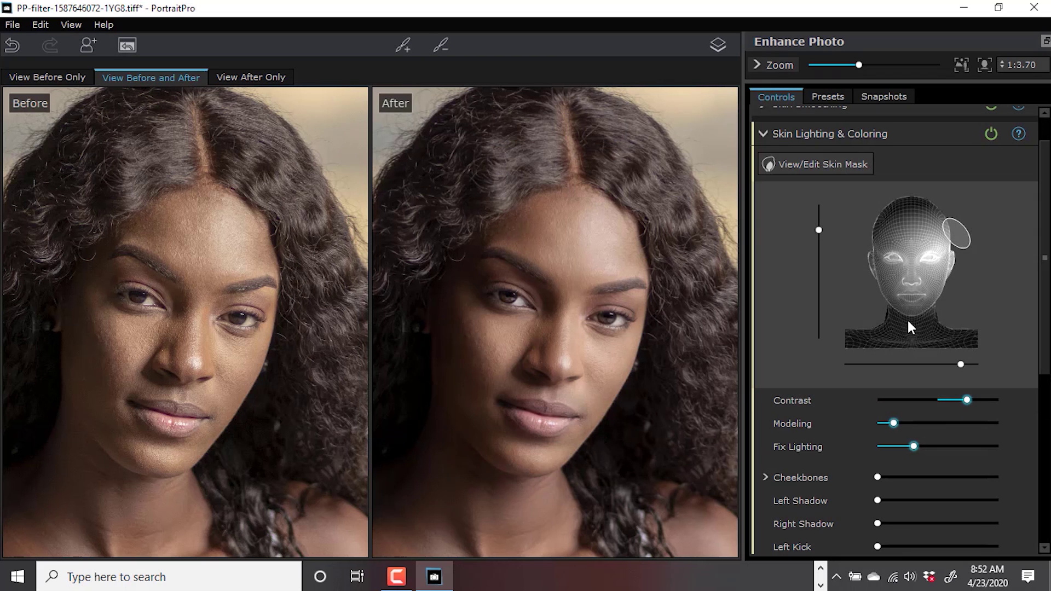
click(756, 133)
Open Skin Smoothing and raise the Around Eyes smoothing to 63
click(766, 150)
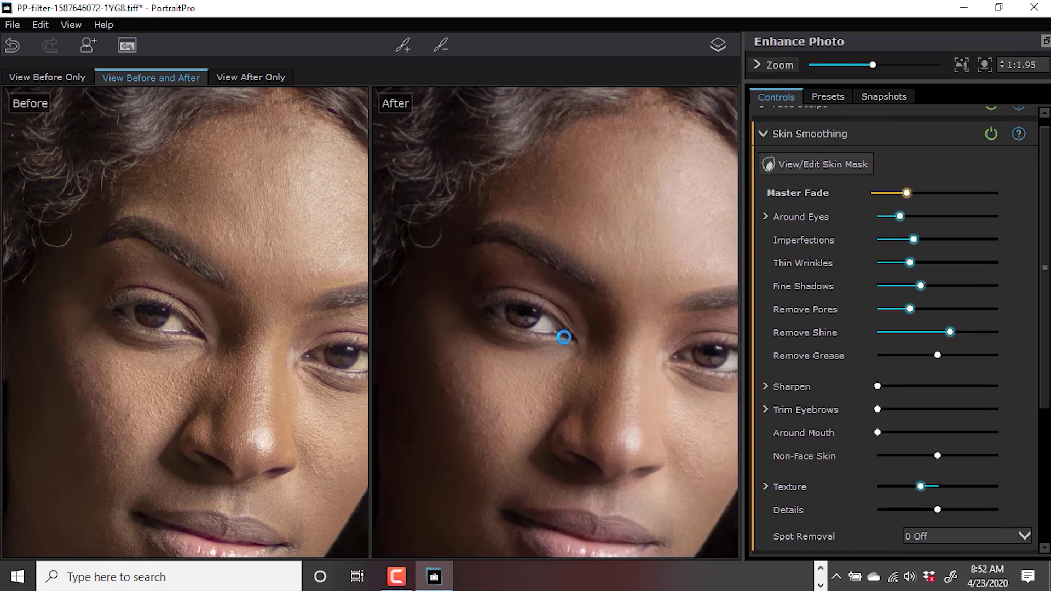
drag(631, 362, 594, 335)
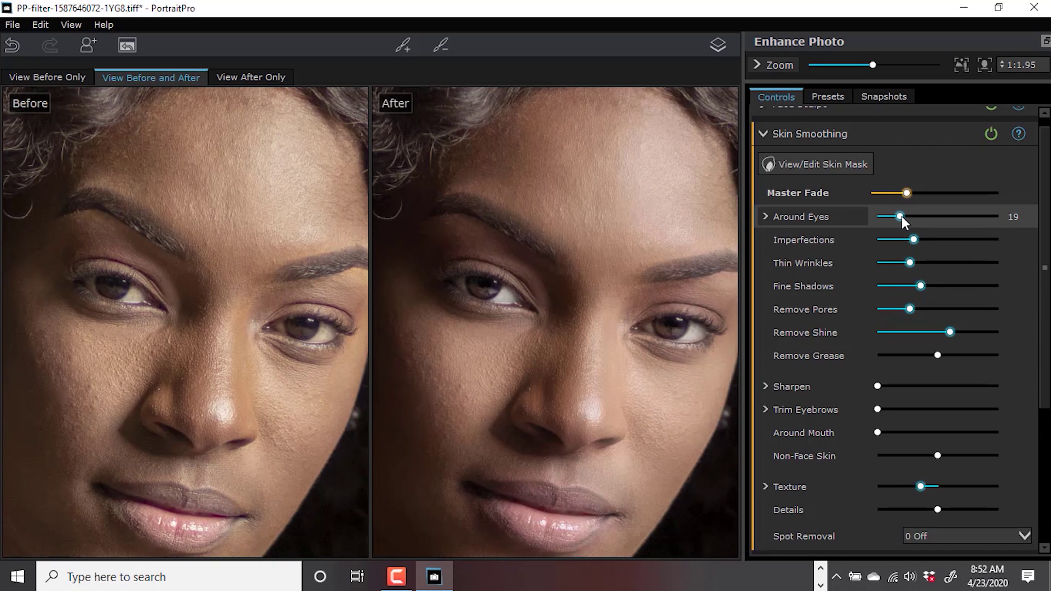
drag(902, 216, 953, 217)
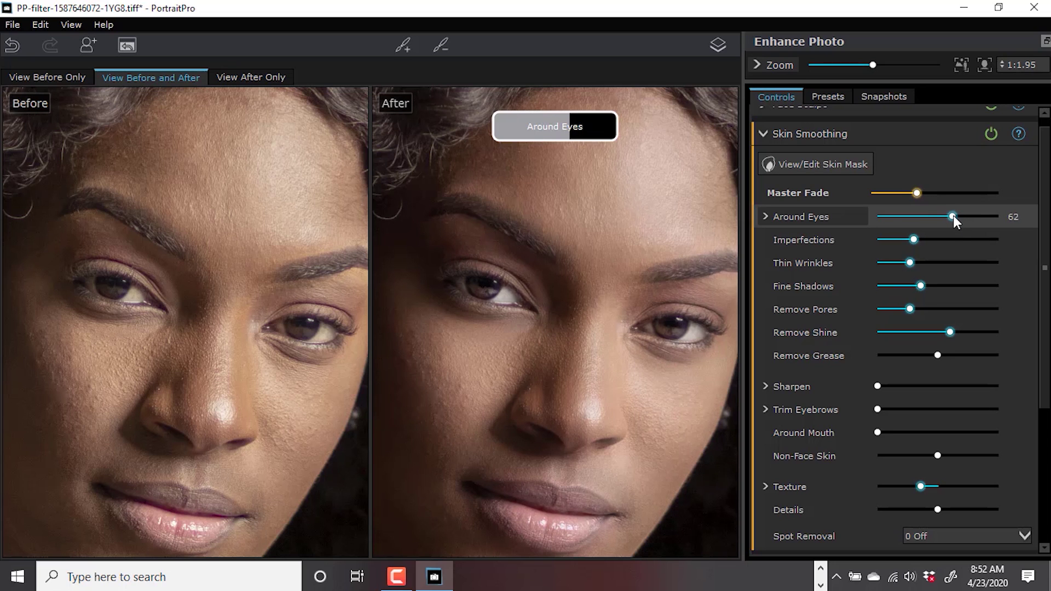
mouse_move(953, 215)
mouse_down()
mouse_move(1017, 218)
mouse_move(837, 212)
mouse_move(953, 229)
mouse_up()
drag(953, 229, 953, 229)
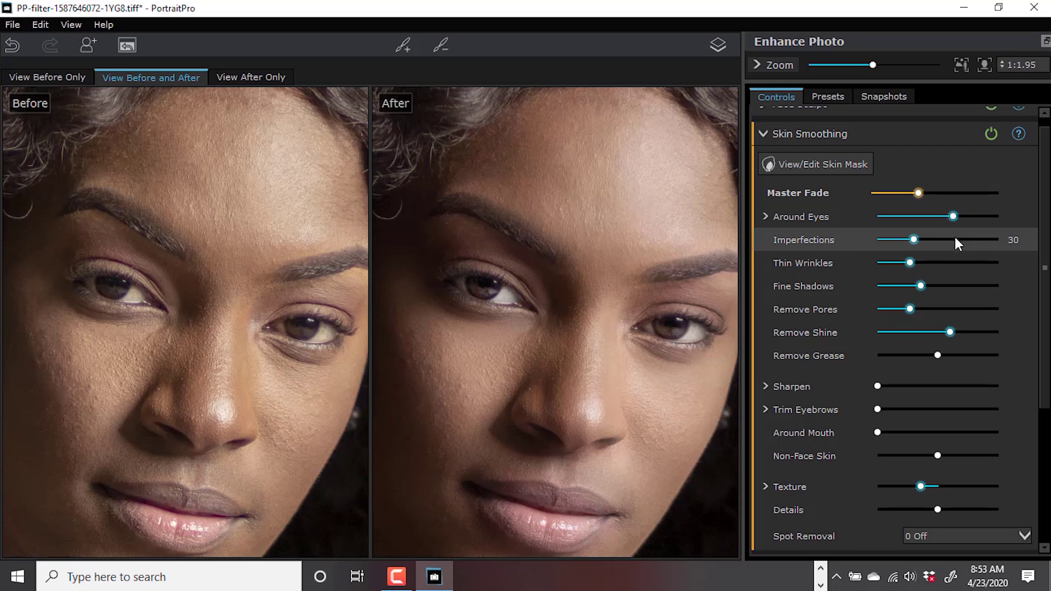
Raise the Fine Shadows smoothing to 64 and collapse Skin Smoothing
drag(633, 401, 640, 277)
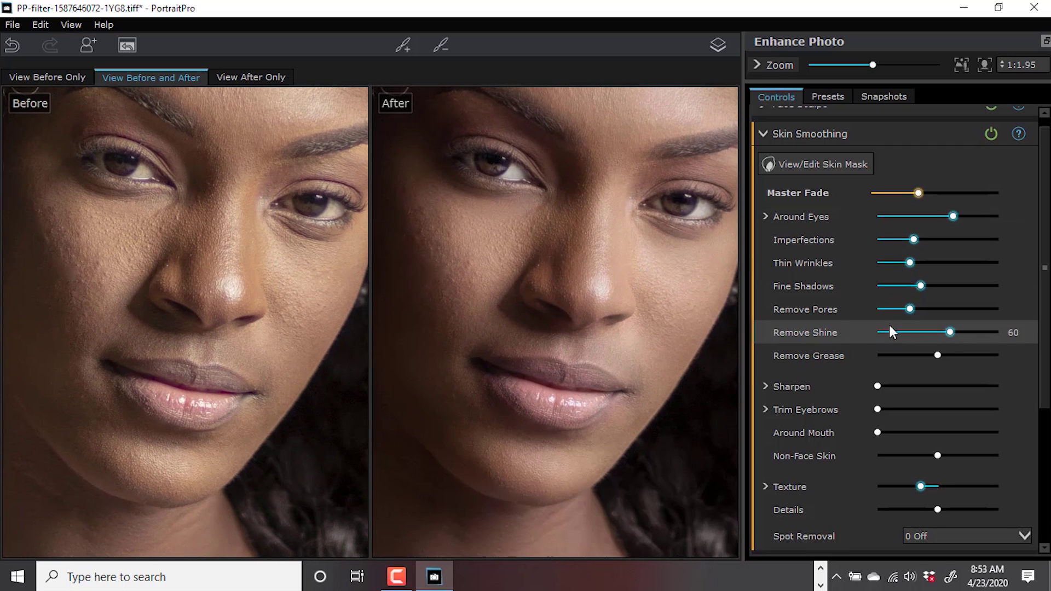
drag(925, 283, 954, 286)
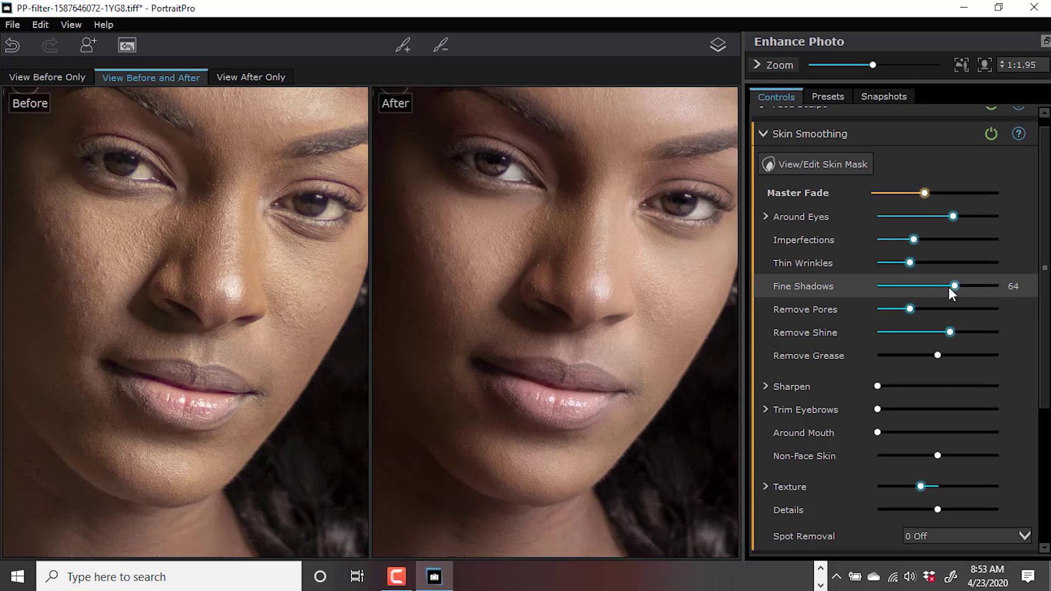
scroll(633, 257, up, 1)
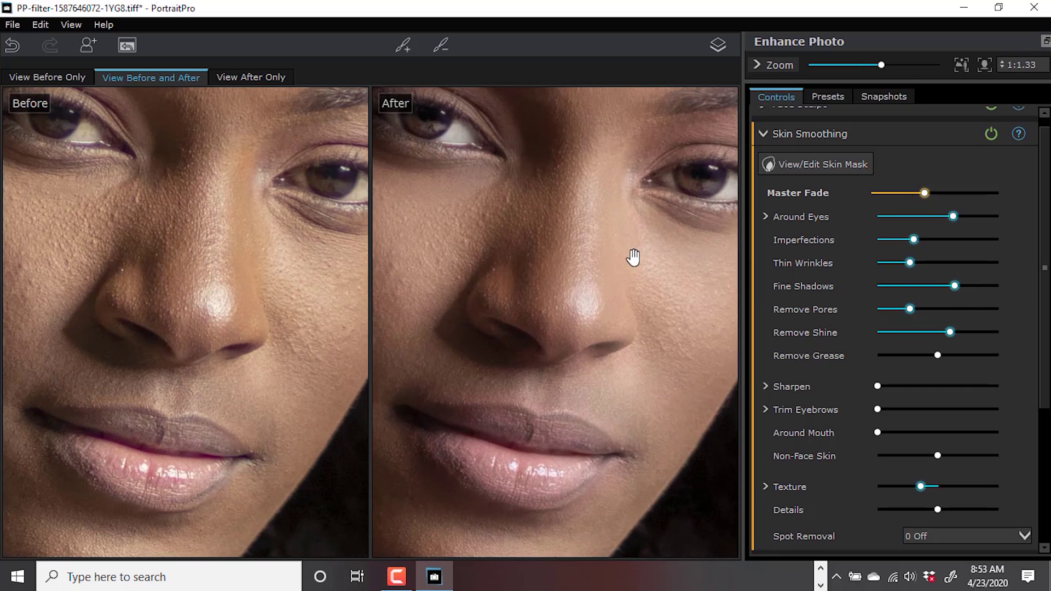
drag(584, 209, 563, 350)
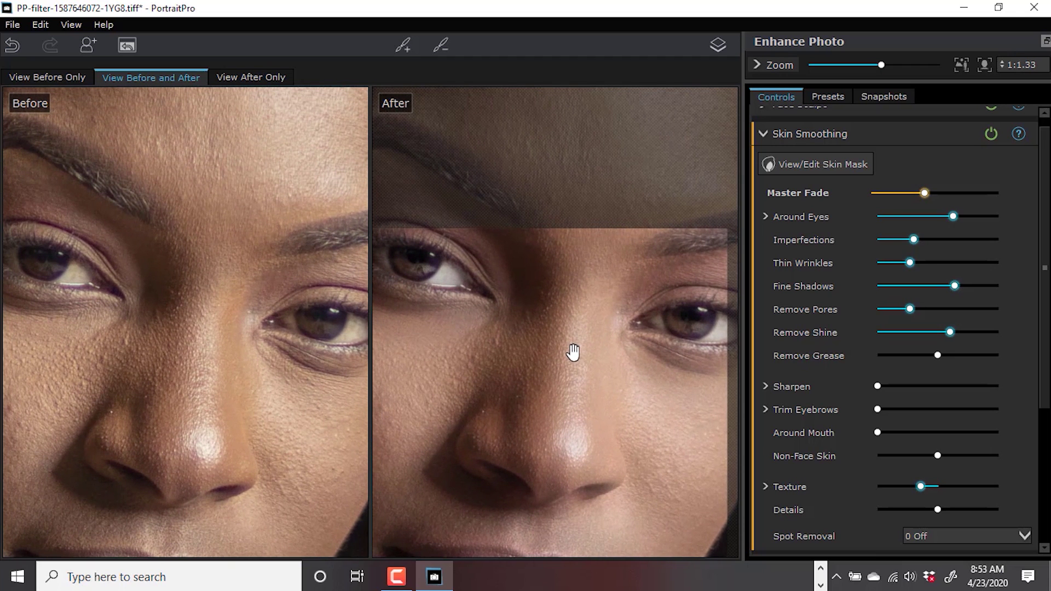
click(762, 136)
Set Brighten Iris to 31 and show the Add Reflection shape options
click(762, 238)
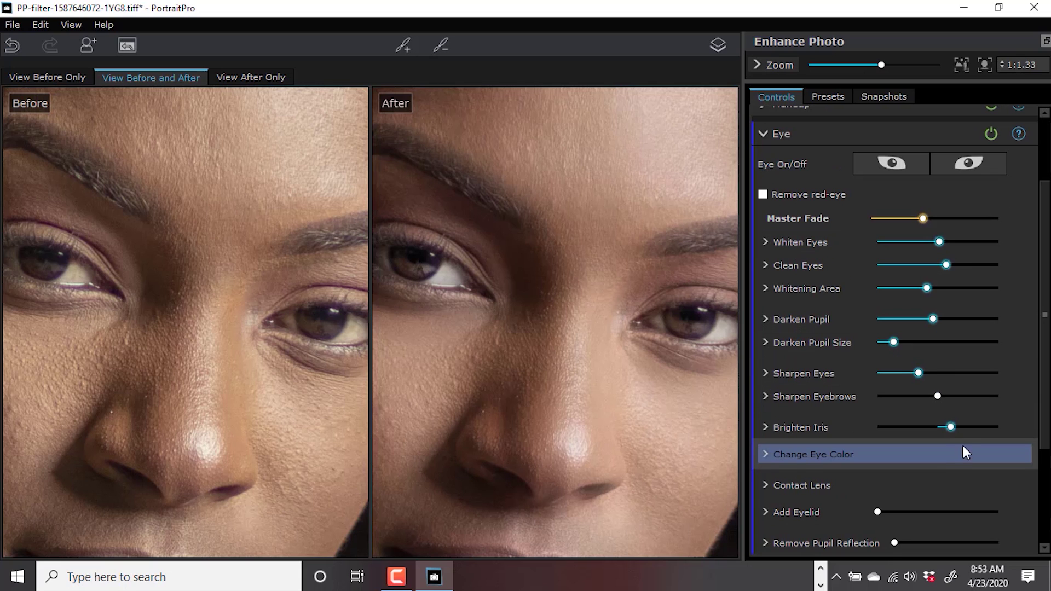
click(950, 427)
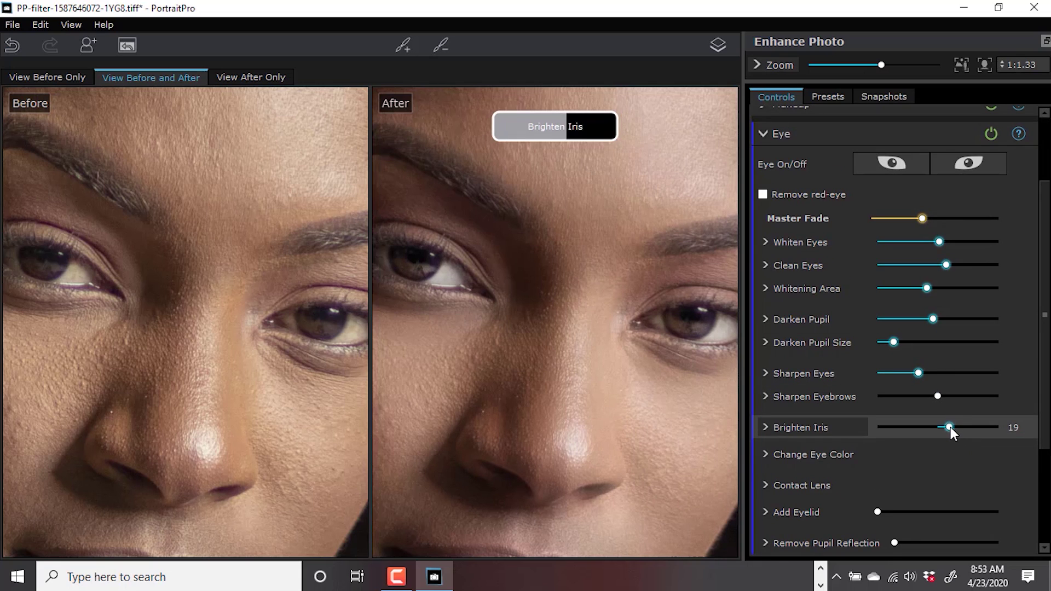
drag(950, 427, 958, 427)
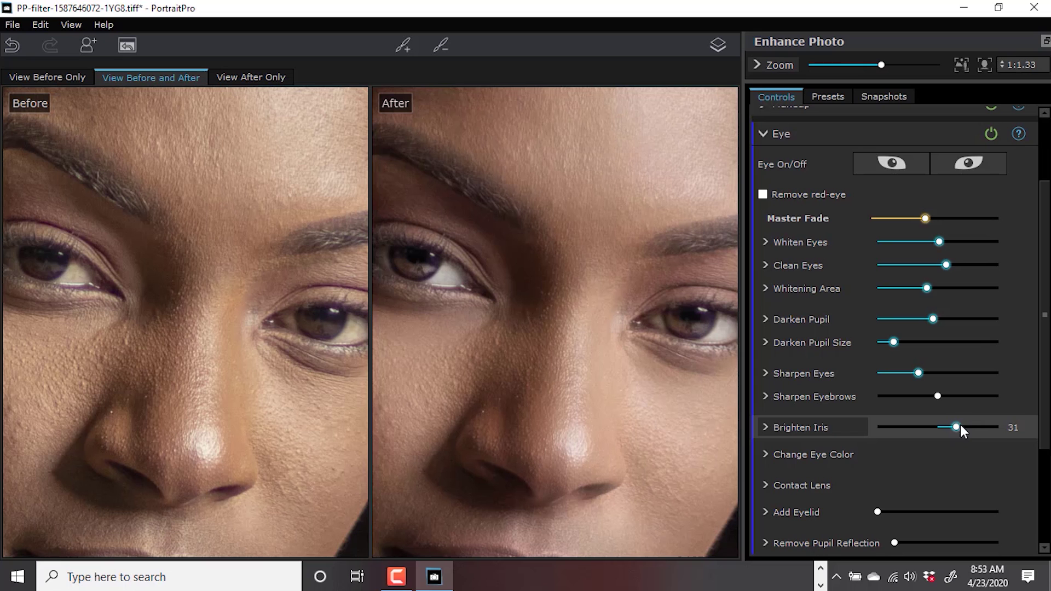
drag(1048, 411, 1048, 531)
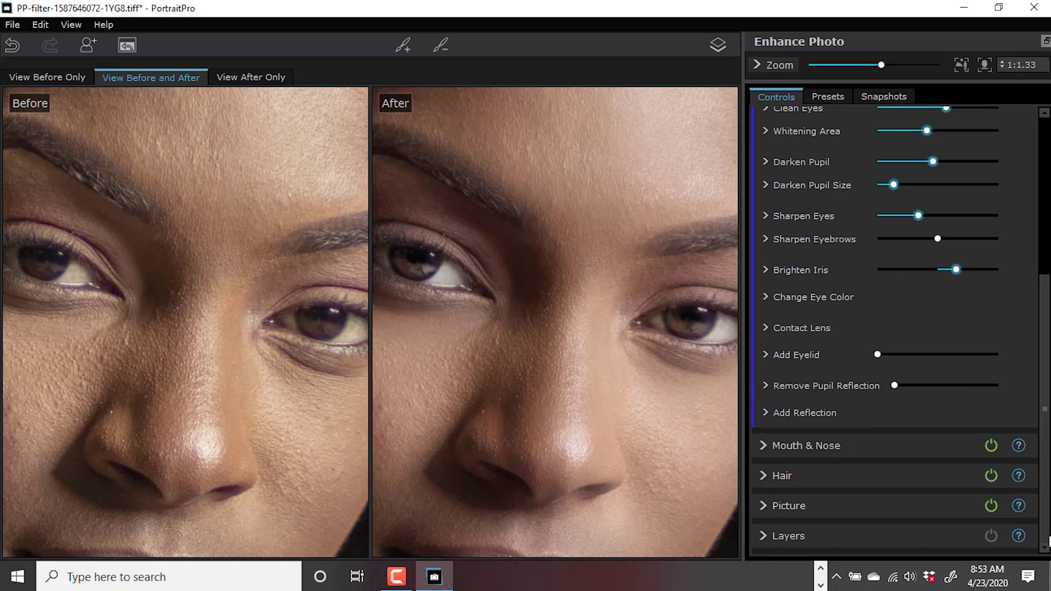
click(792, 416)
Add a large round catchlight to both eyes at 31 opacity
scroll(794, 417, down, 5)
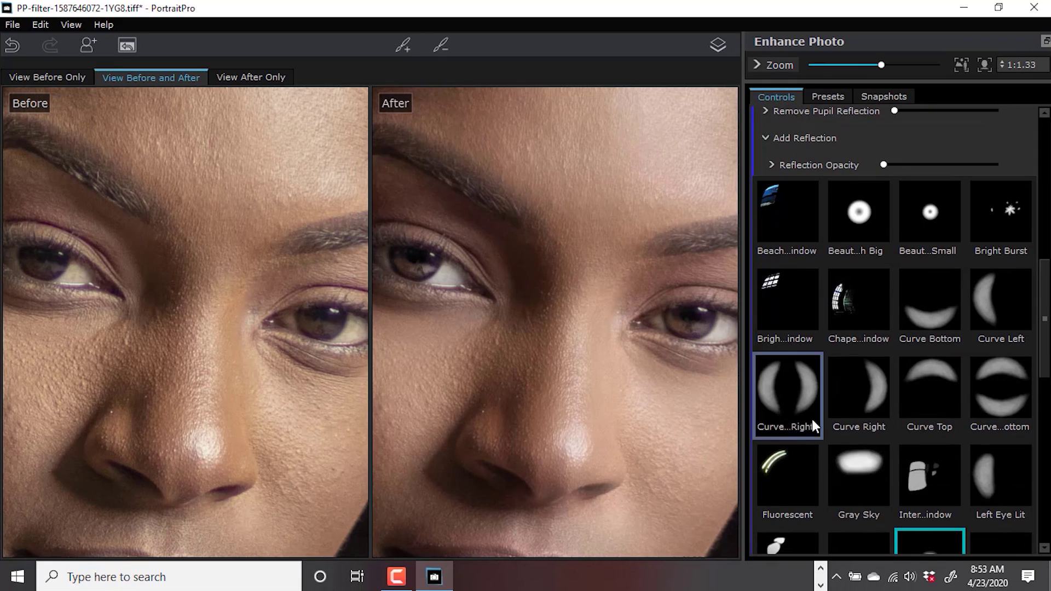
click(858, 220)
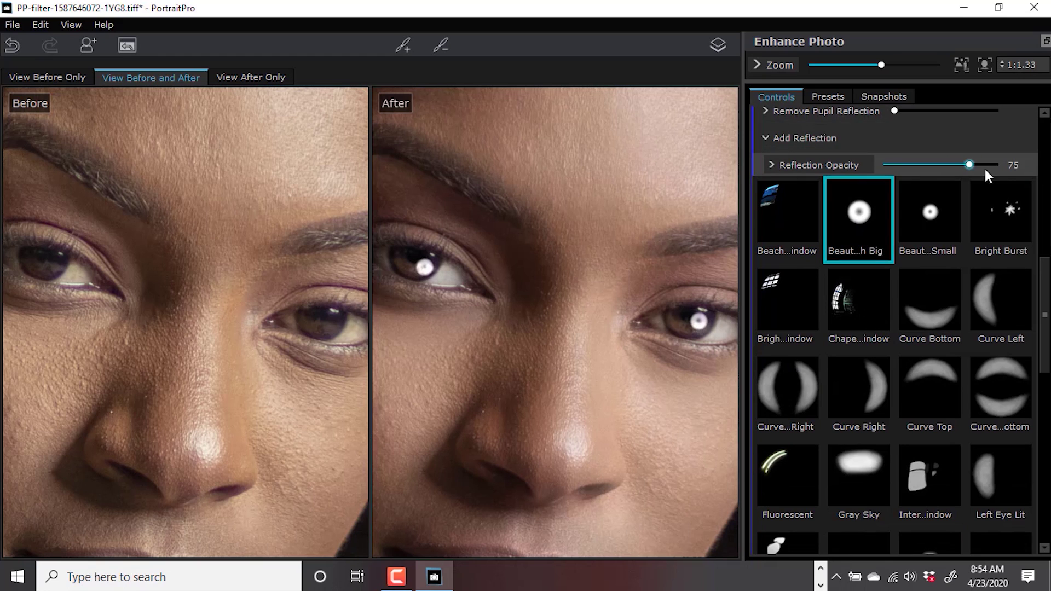
drag(969, 166, 921, 171)
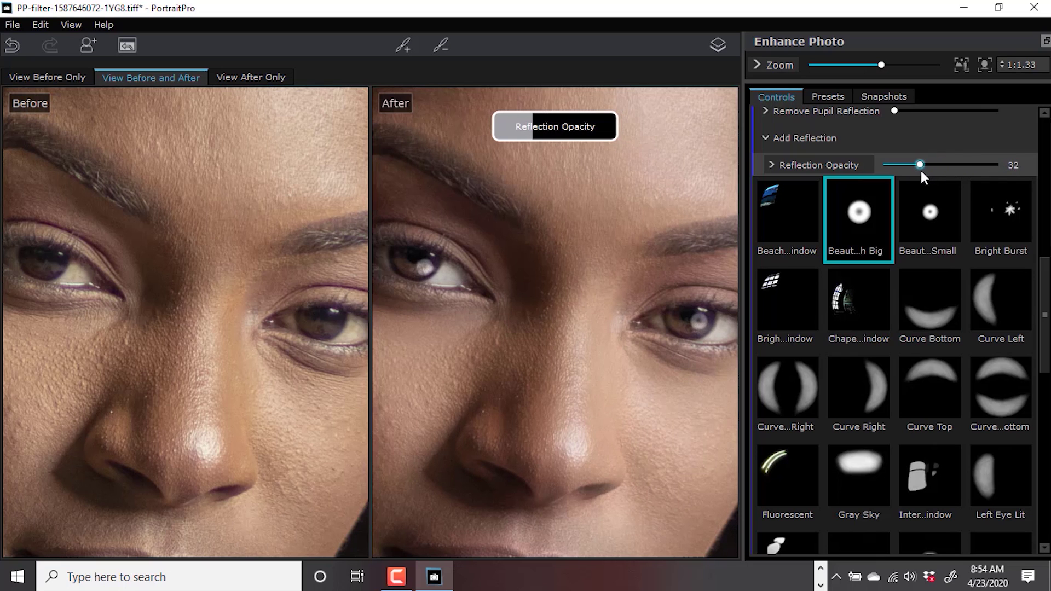
drag(921, 170, 918, 168)
Nudge the left and right eye catchlights, setting the right eye's vertical nudge to 57
scroll(1033, 336, down, 3)
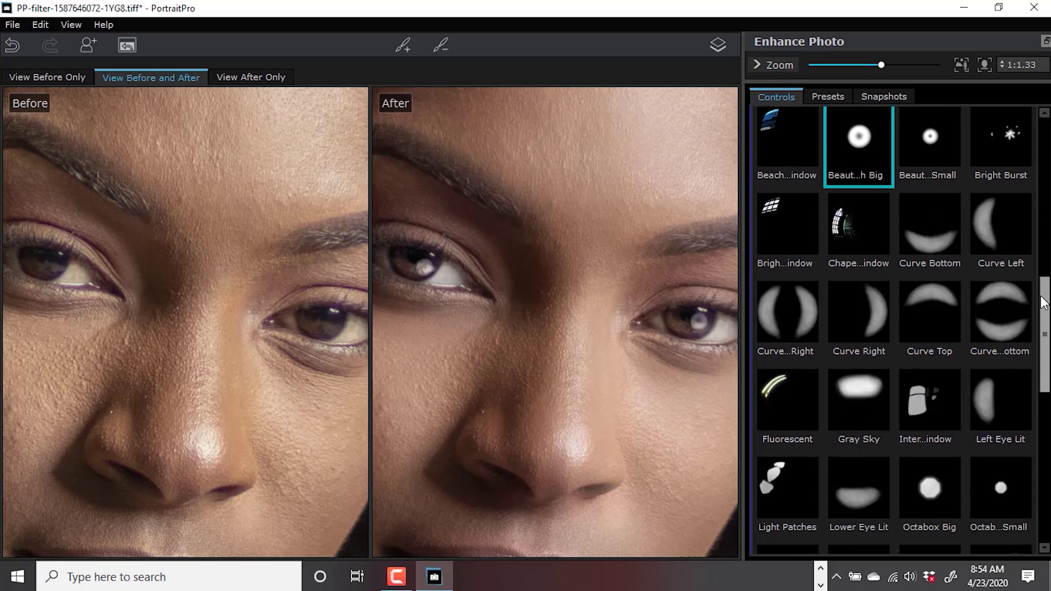
scroll(1034, 339, down, 5)
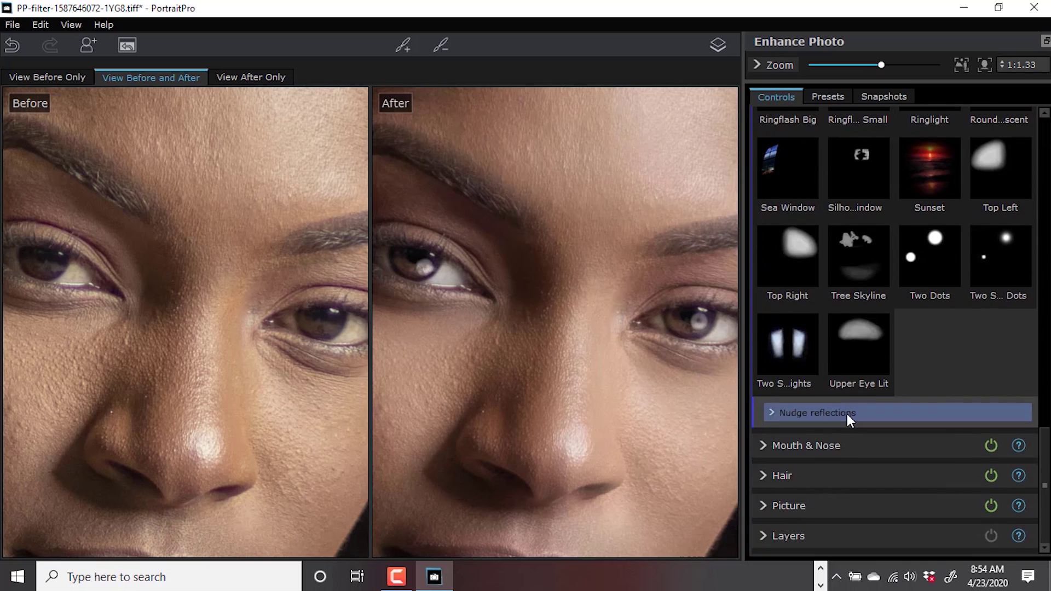
click(846, 415)
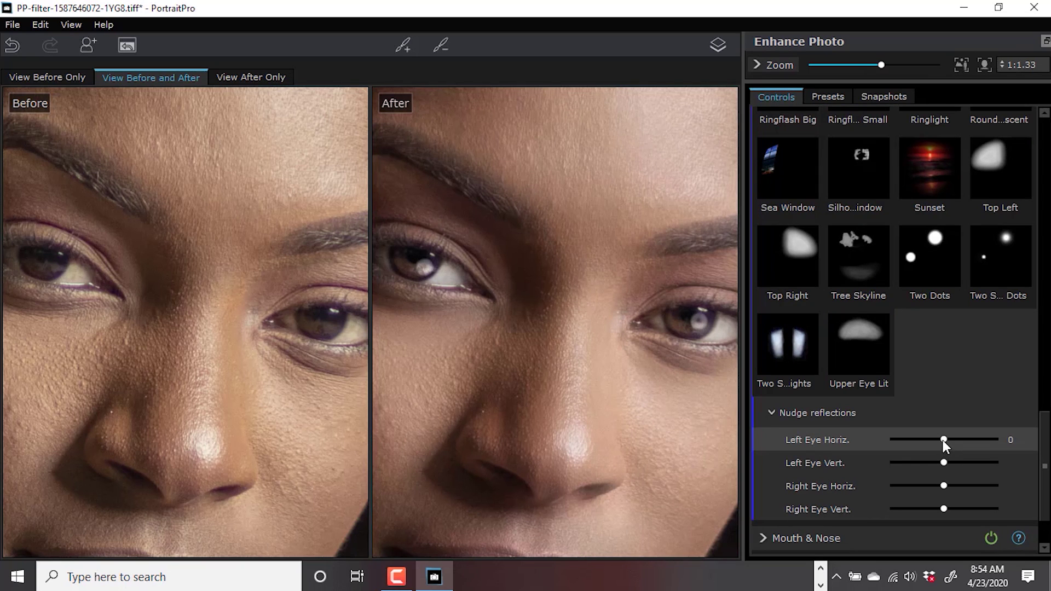
mouse_move(951, 439)
mouse_down()
mouse_move(922, 462)
mouse_move(977, 463)
mouse_move(933, 437)
mouse_move(952, 438)
mouse_up()
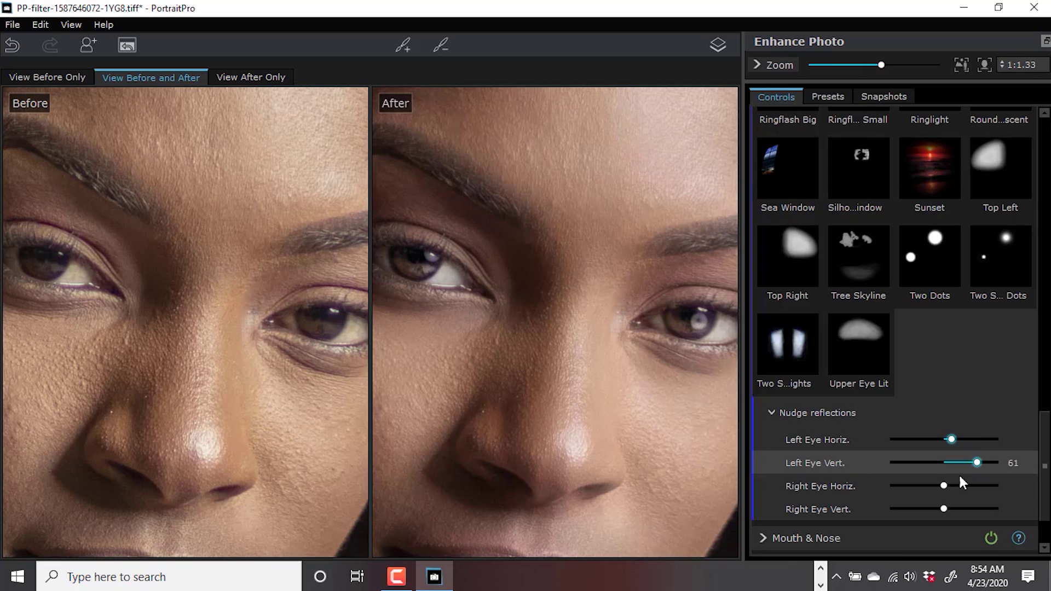
drag(945, 487, 976, 509)
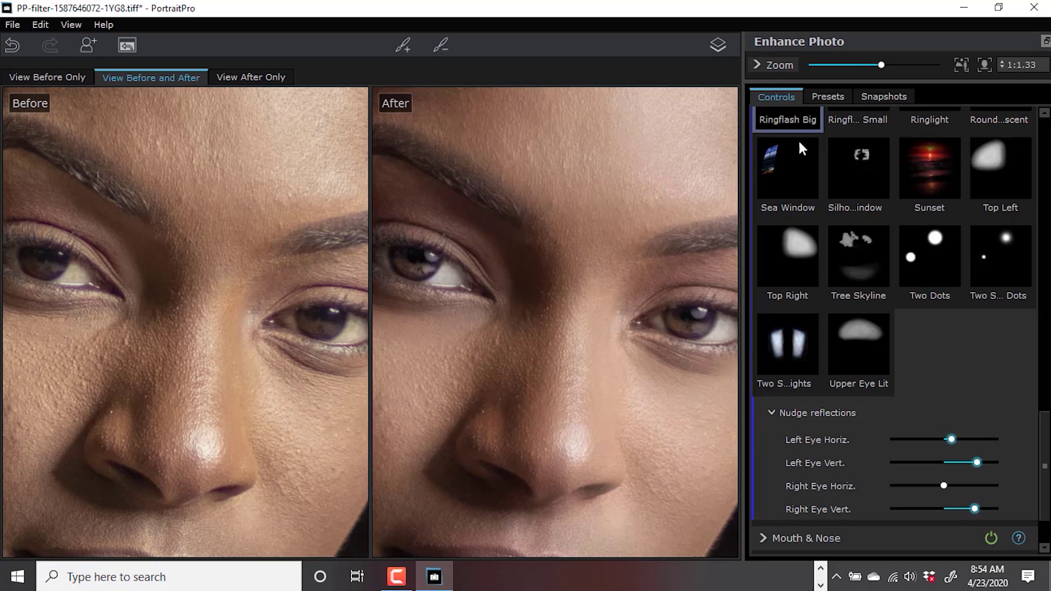
drag(1045, 448, 1048, 161)
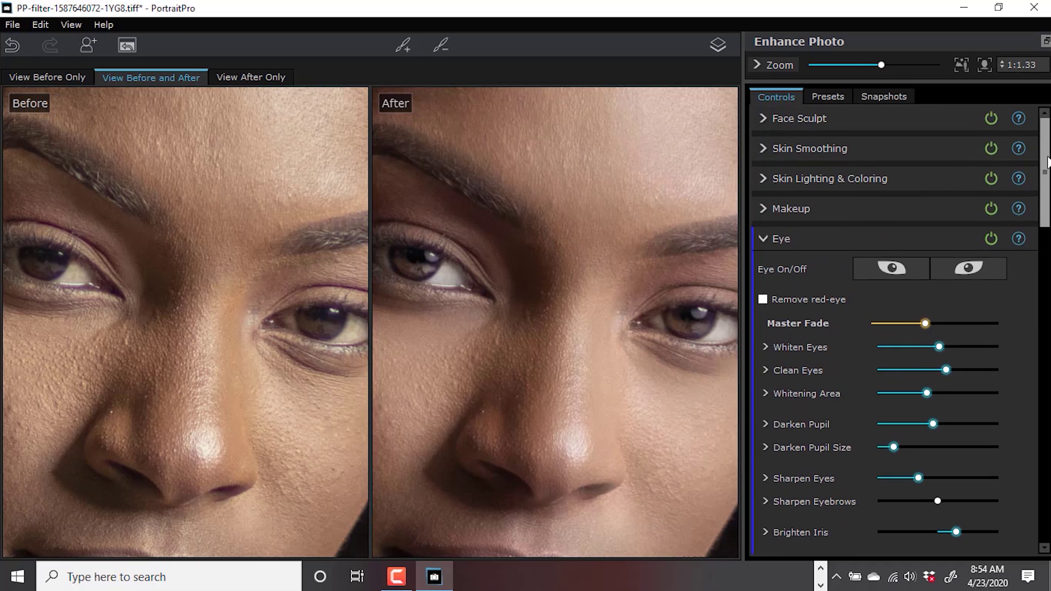
Open the Makeup Lipstick settings, dismiss the tips, and frame the lips
click(764, 239)
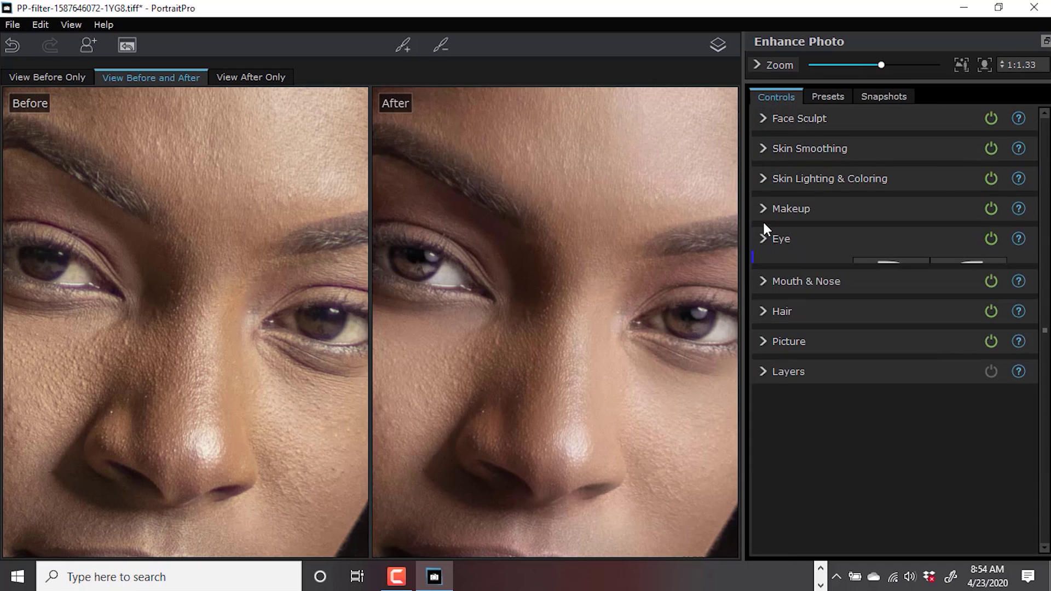
click(762, 210)
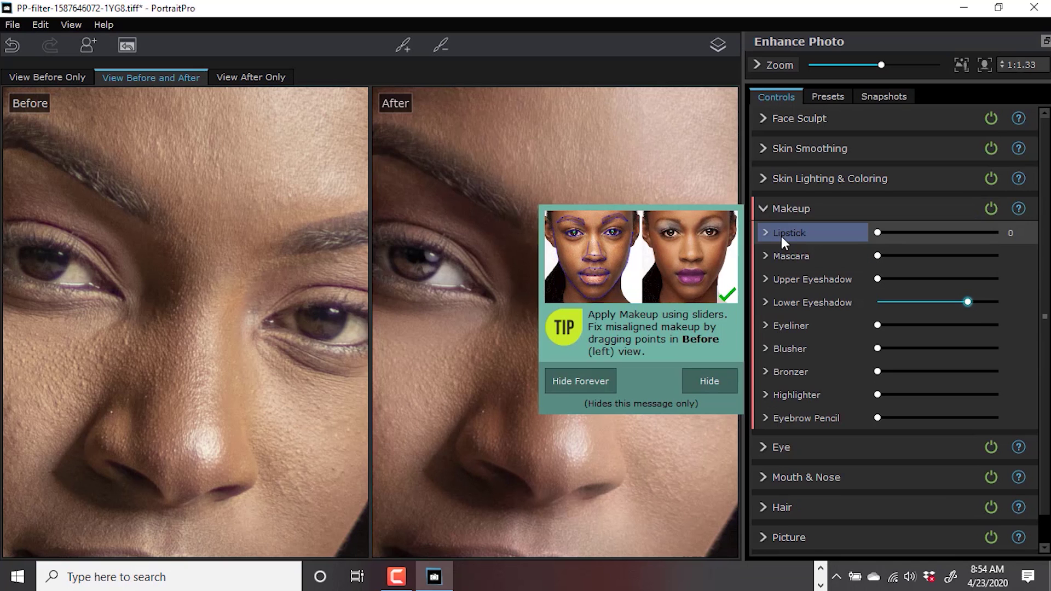
click(719, 380)
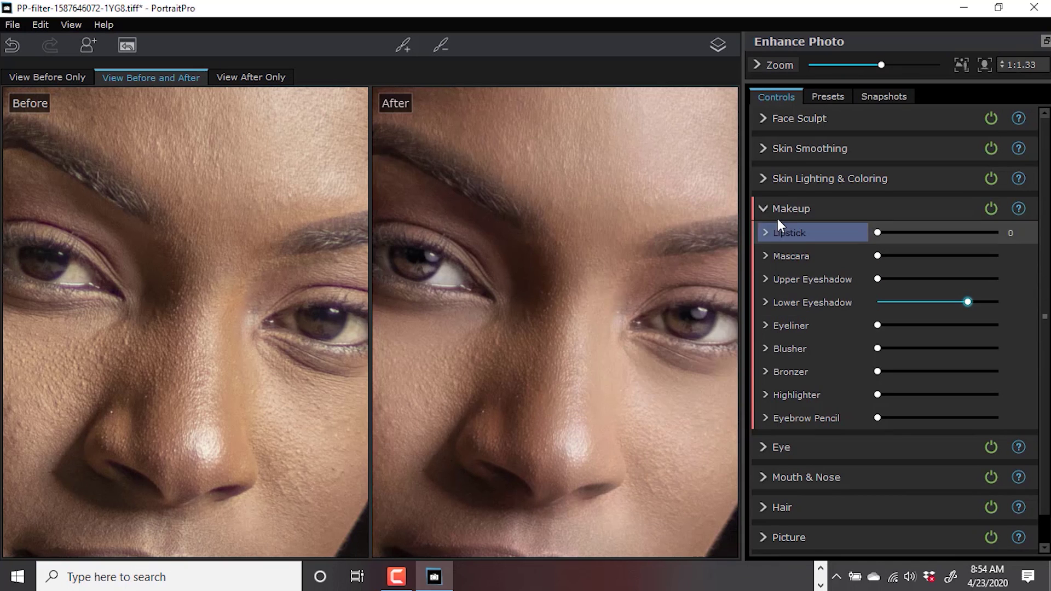
click(766, 229)
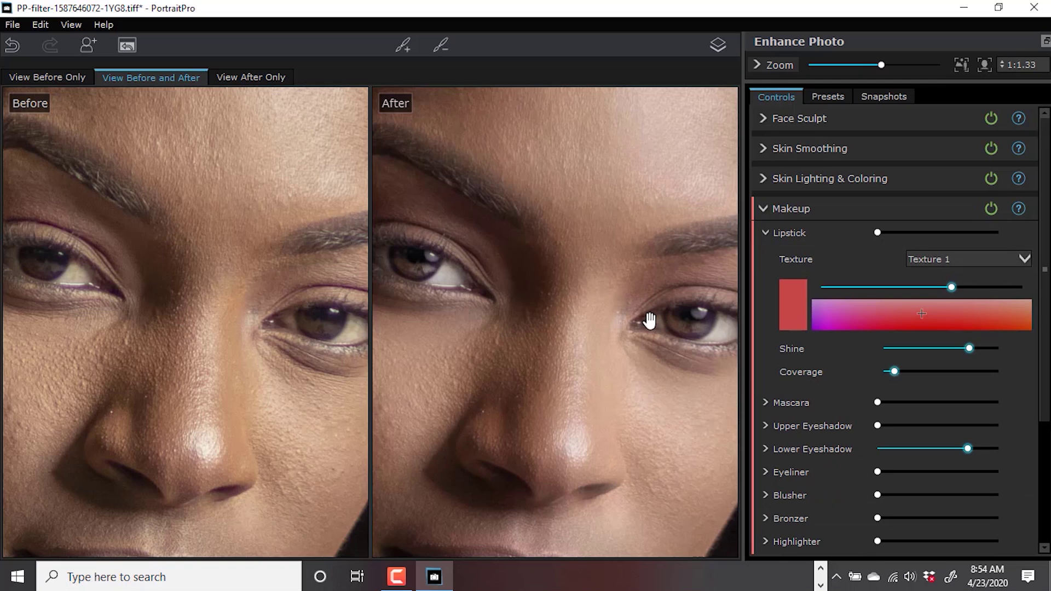
drag(553, 432, 603, 143)
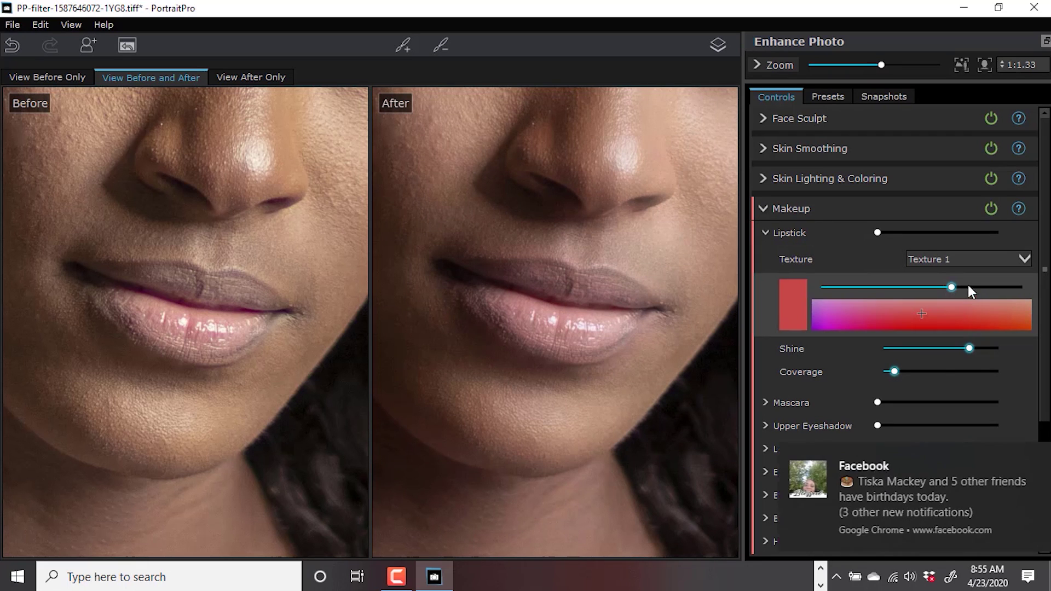
click(1025, 456)
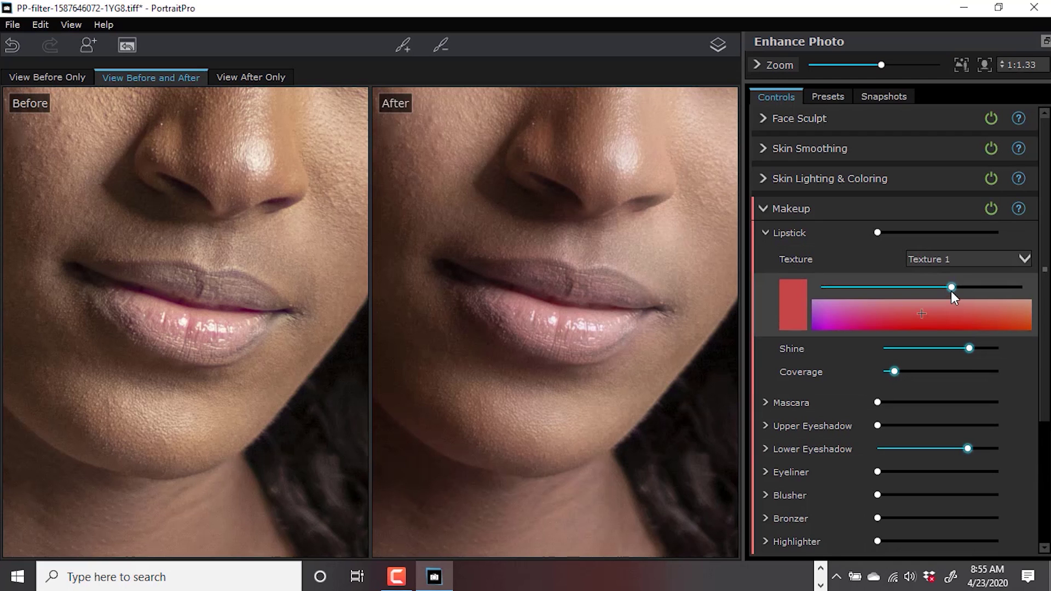
Apply pale pink lipstick at strength about 28 with Shine 83
click(881, 232)
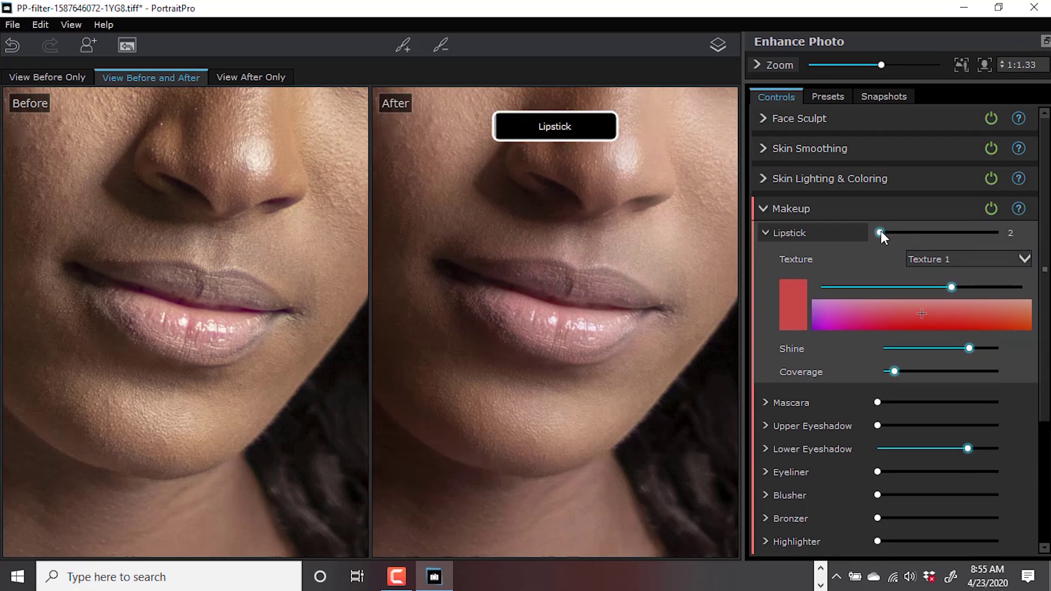
drag(882, 231, 918, 232)
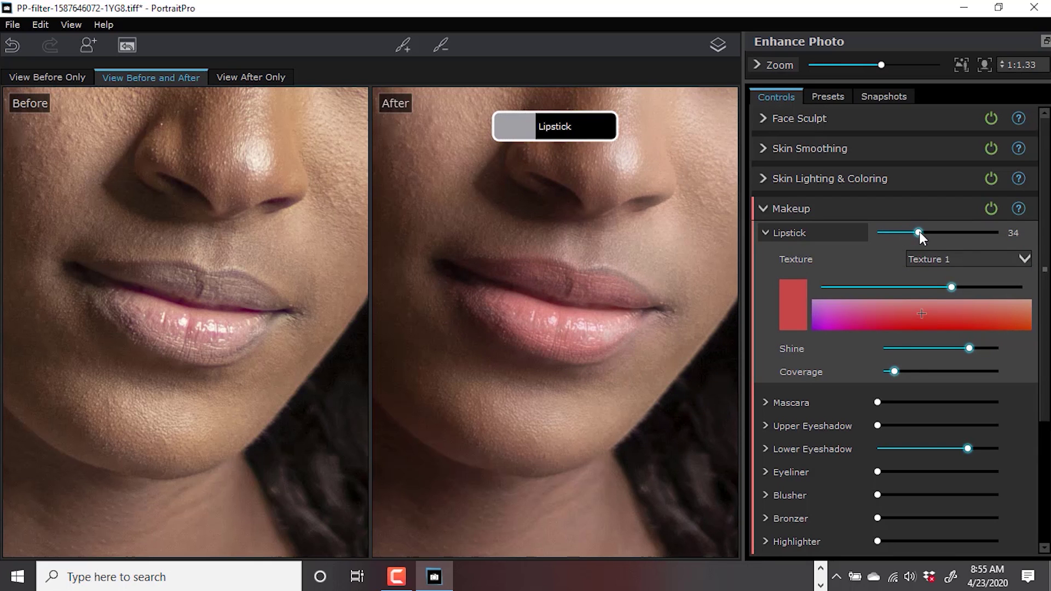
drag(919, 231, 917, 231)
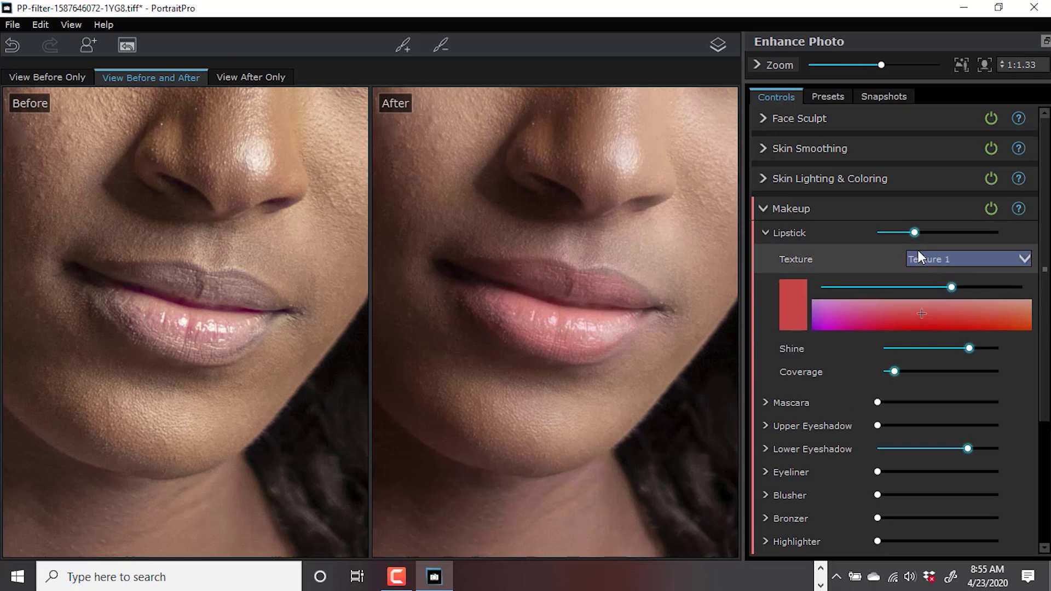
drag(916, 234, 912, 235)
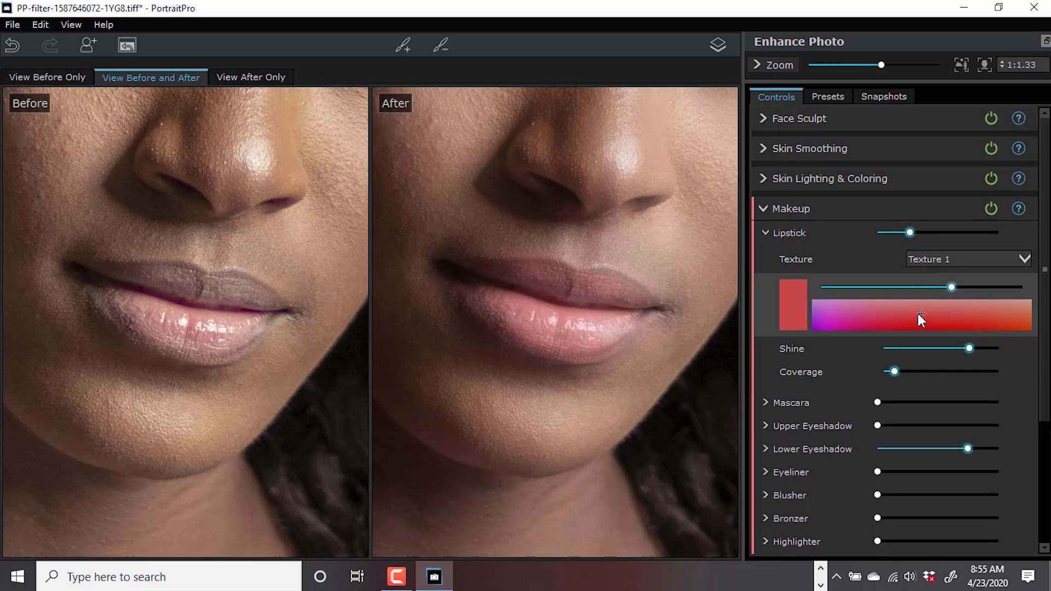
drag(921, 313, 897, 310)
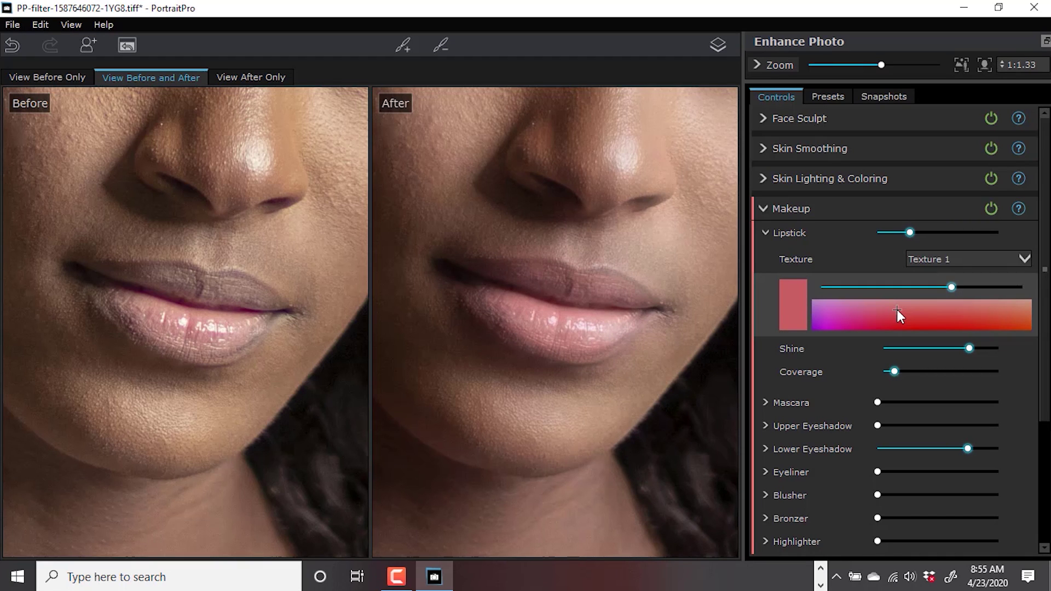
click(973, 350)
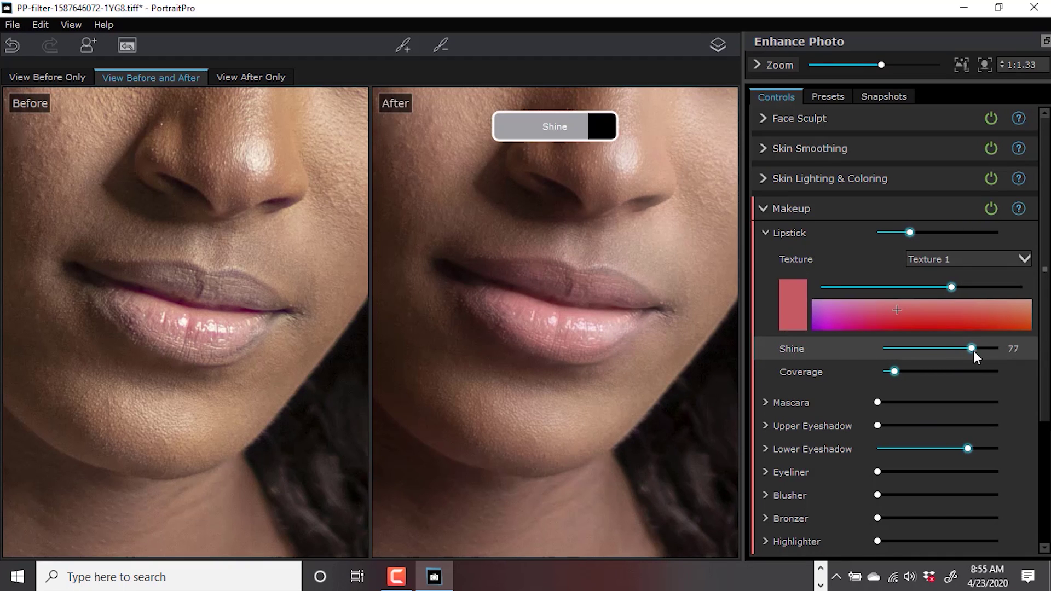
drag(973, 350, 981, 350)
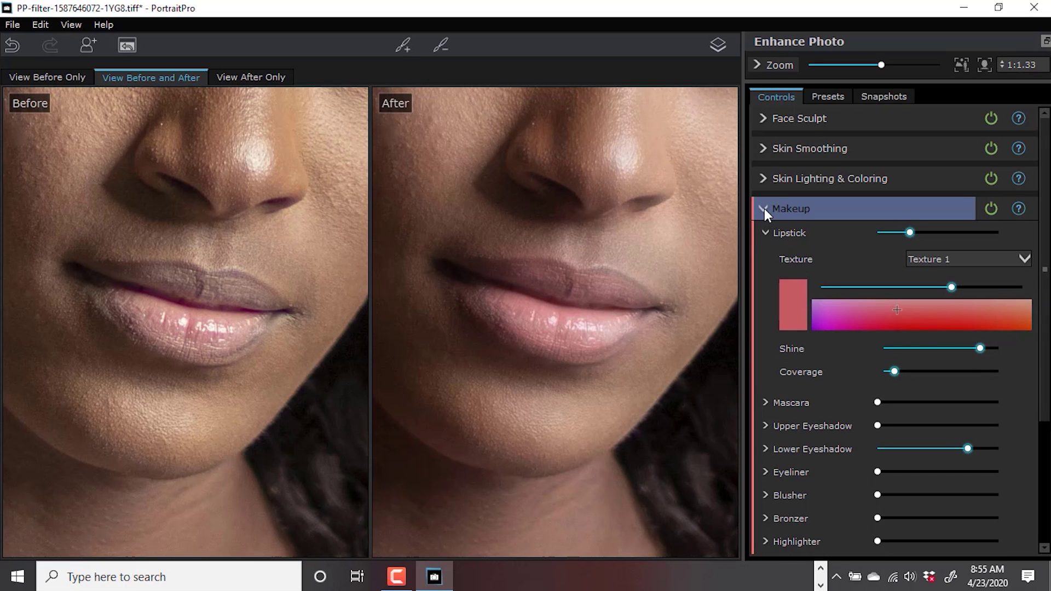
click(764, 232)
Apply mascara at strength 23 to both eyes' lashes and begin the Upper Eyeshadow slider
drag(623, 175, 605, 436)
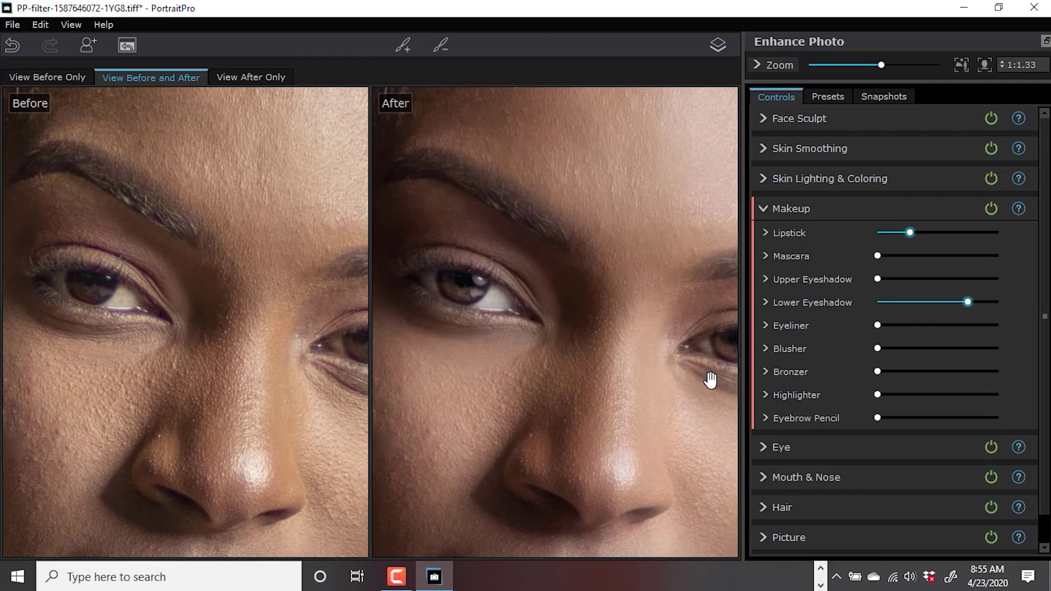
click(766, 256)
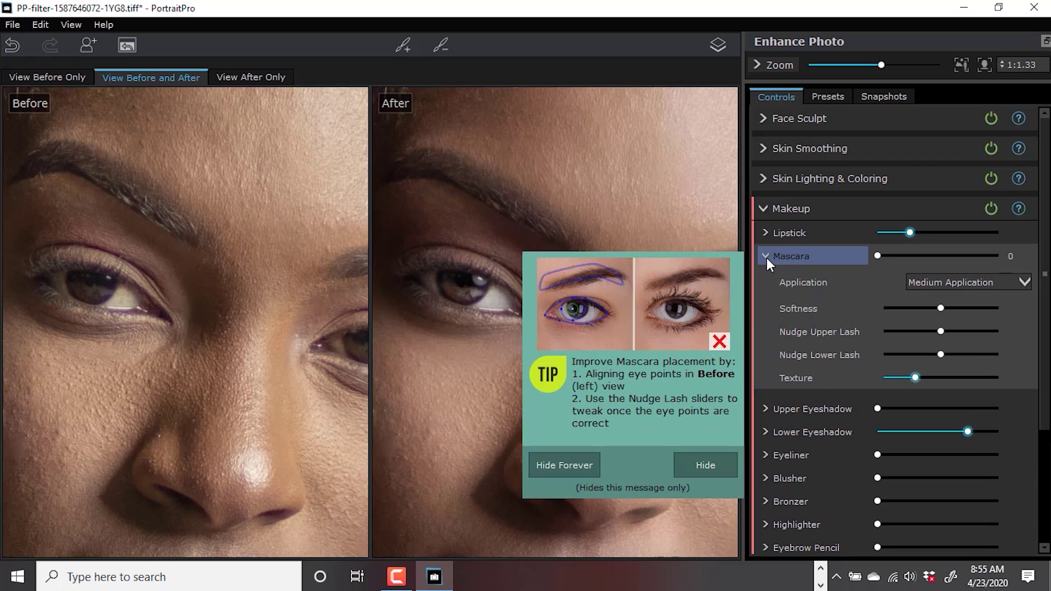
click(704, 463)
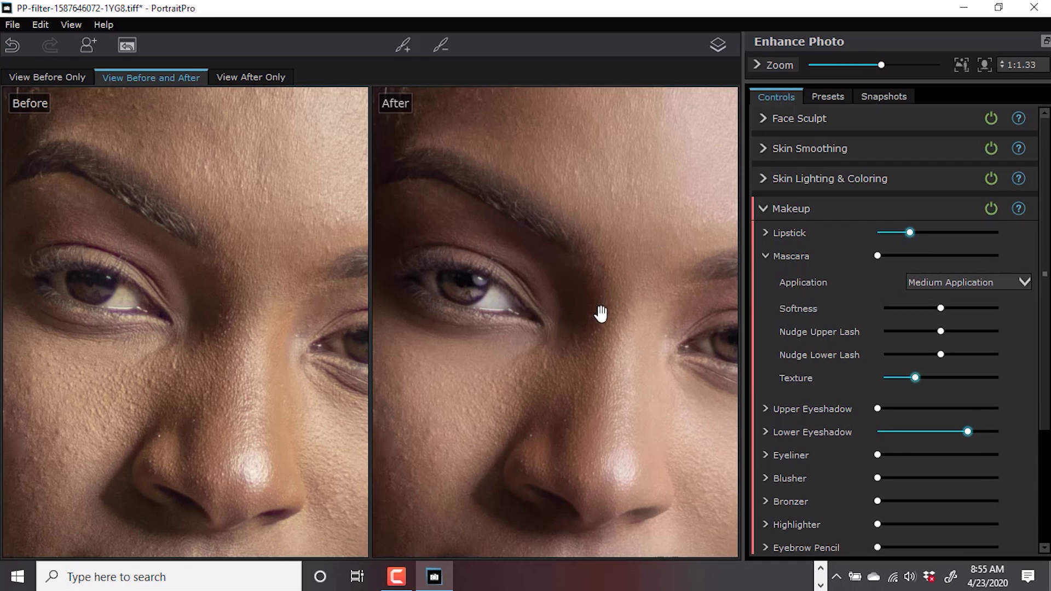
scroll(601, 313, down, 1)
drag(615, 329, 566, 336)
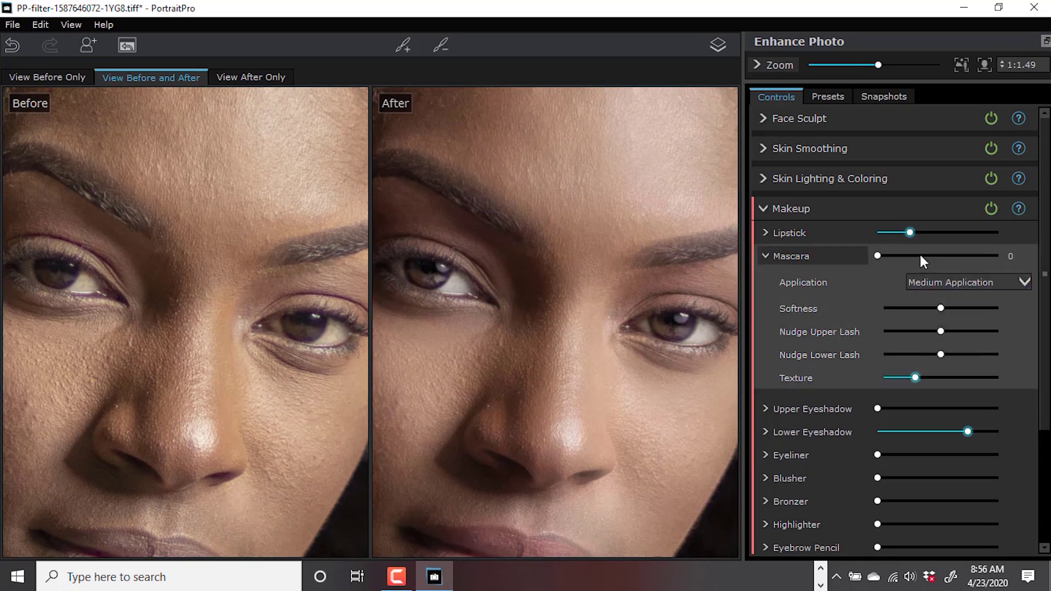
drag(878, 257, 911, 261)
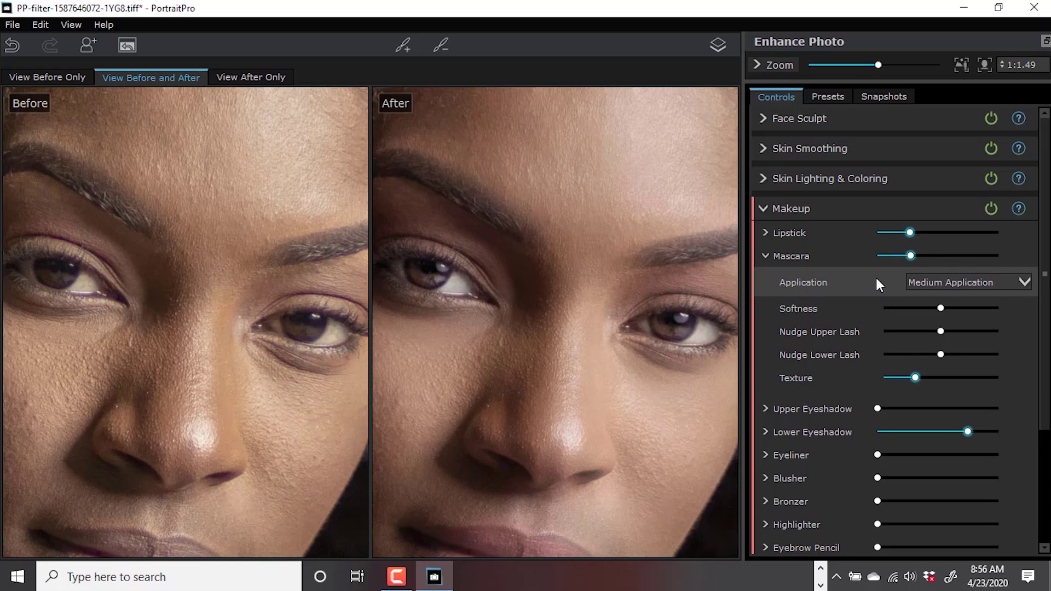
click(765, 256)
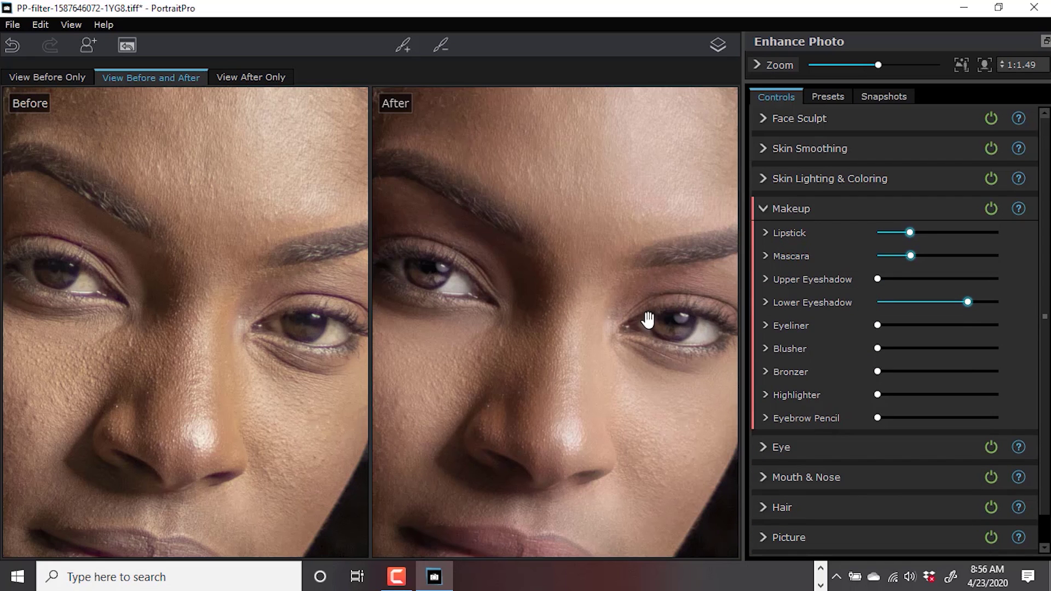
scroll(648, 320, down, 1)
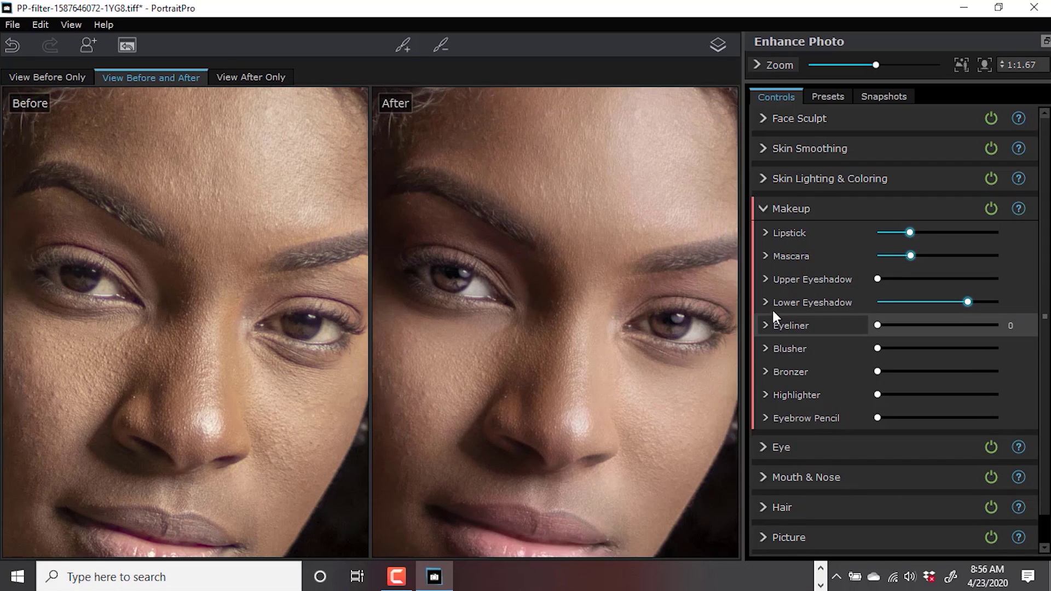
click(879, 278)
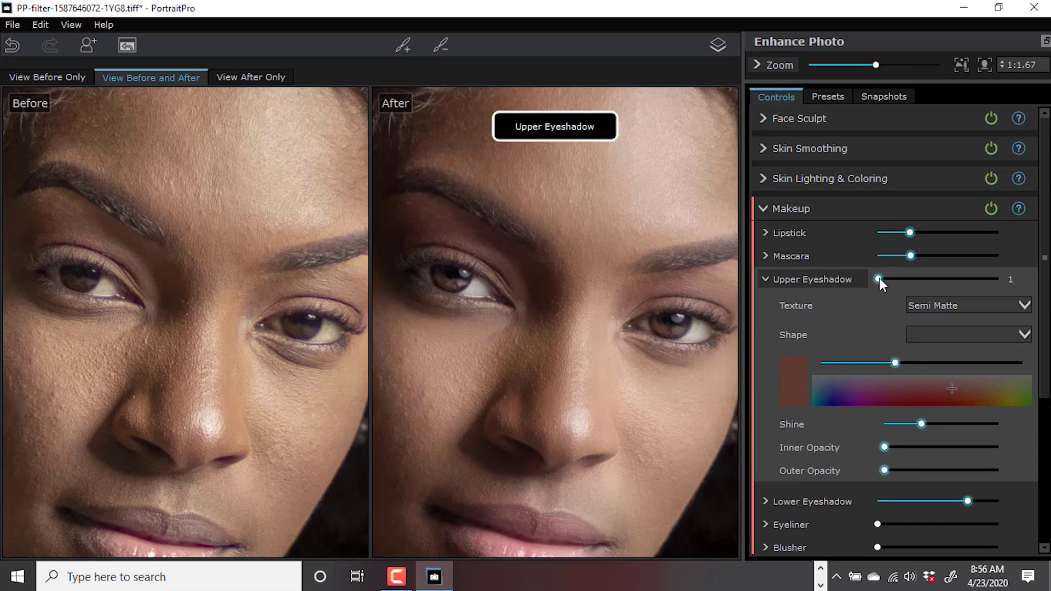
Set Upper Eyeshadow to 17, zoom out to the full face, and collapse Makeup
mouse_move(878, 278)
mouse_down()
mouse_move(899, 278)
mouse_move(862, 275)
mouse_move(898, 279)
mouse_up()
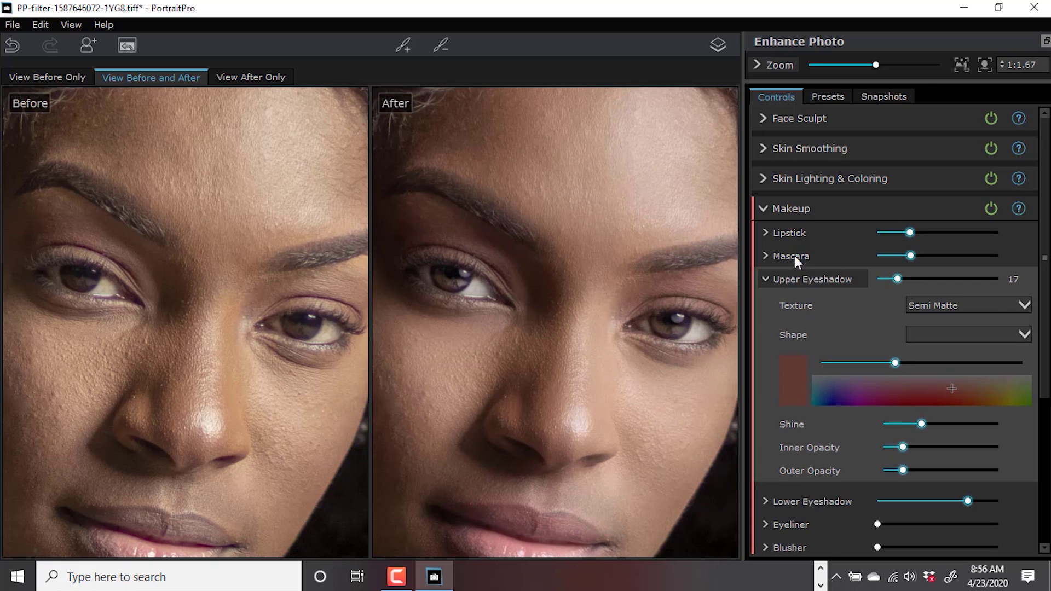
click(768, 278)
scroll(615, 252, down, 2)
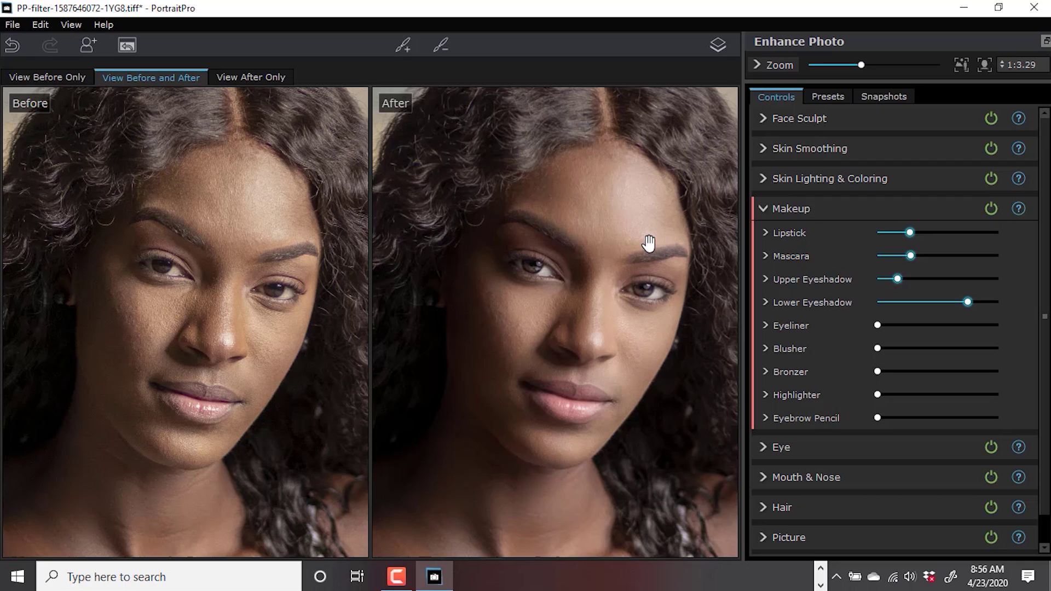
click(764, 211)
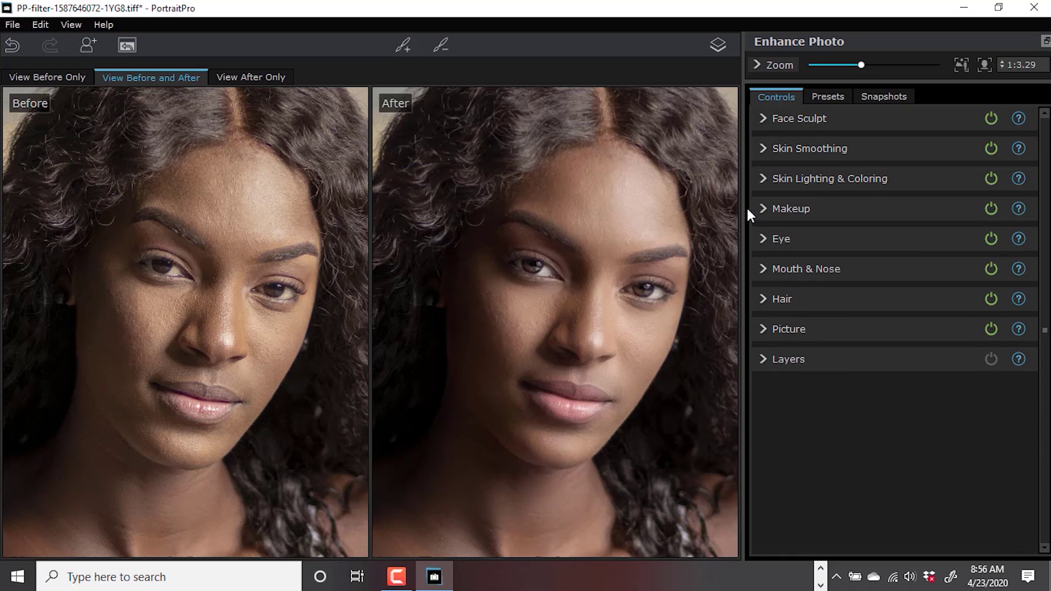
Return the retouch to Photoshop as Layer 1 copy and toggle it to compare with the original
click(128, 46)
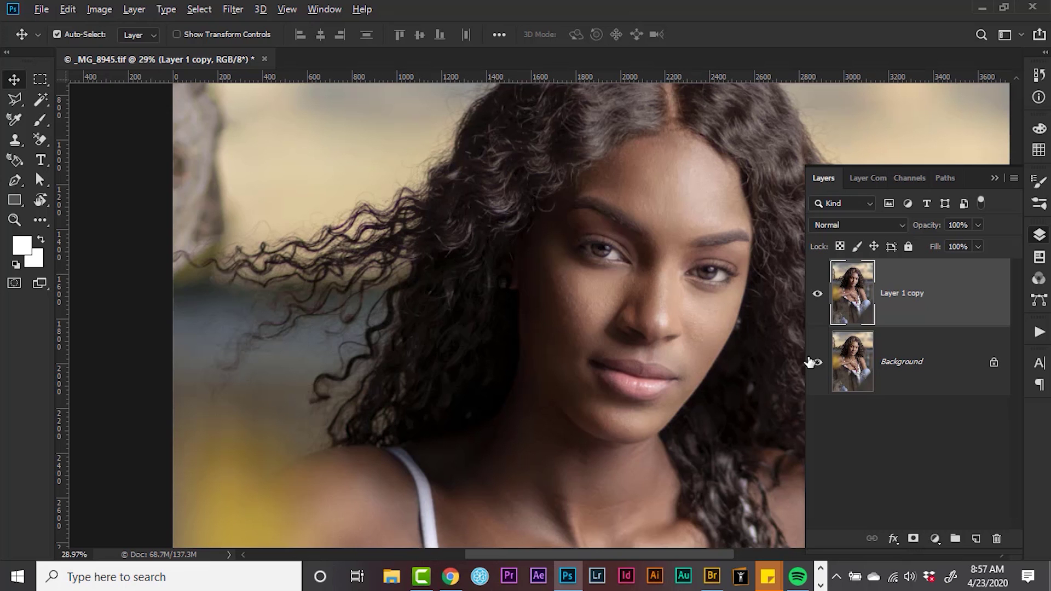
alt+click(821, 365)
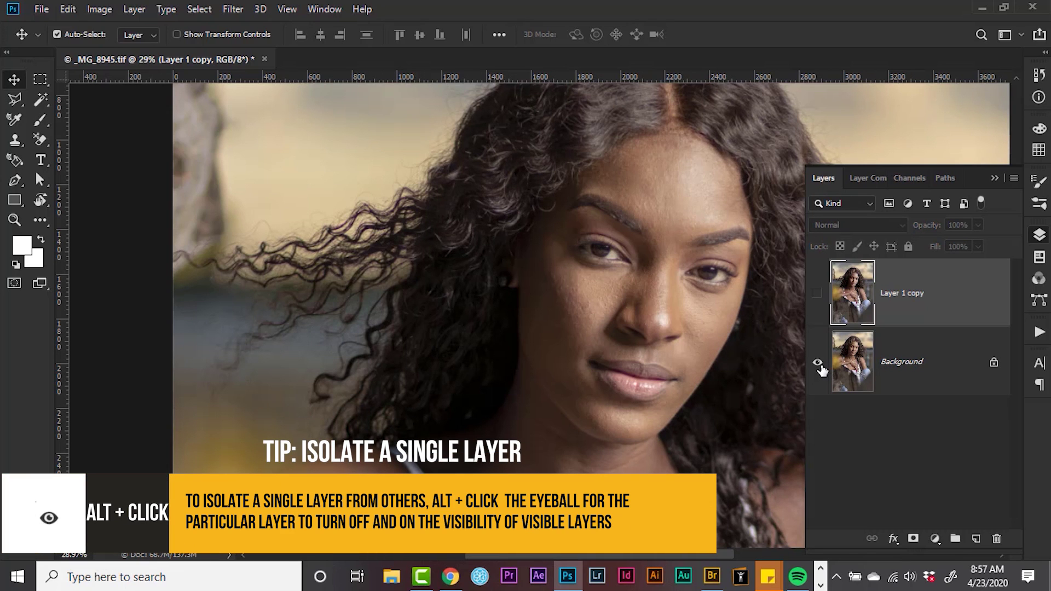
alt+click(820, 364)
scroll(668, 310, down, 2)
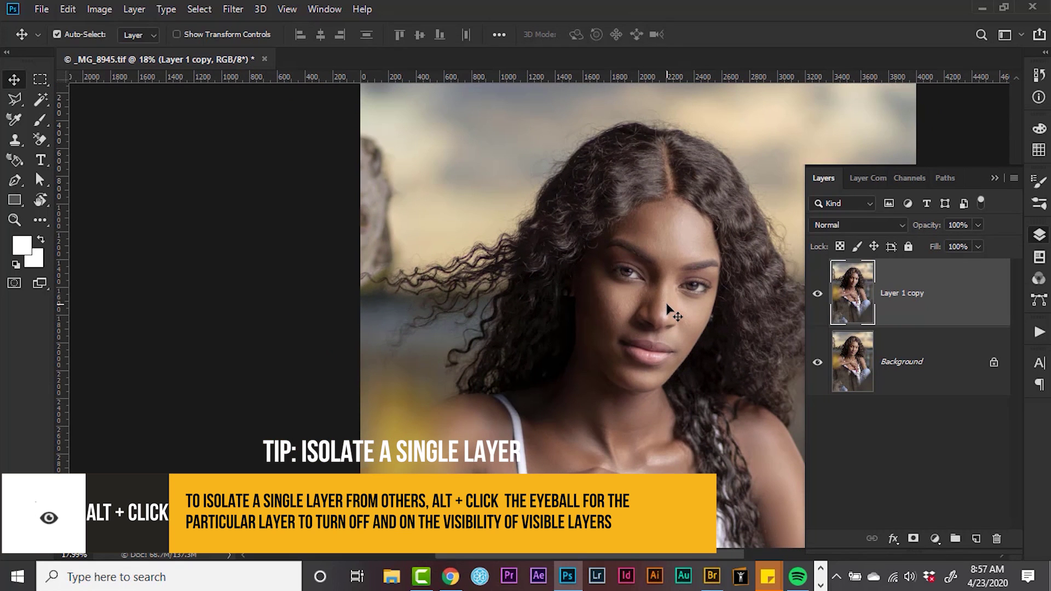
drag(666, 314, 601, 350)
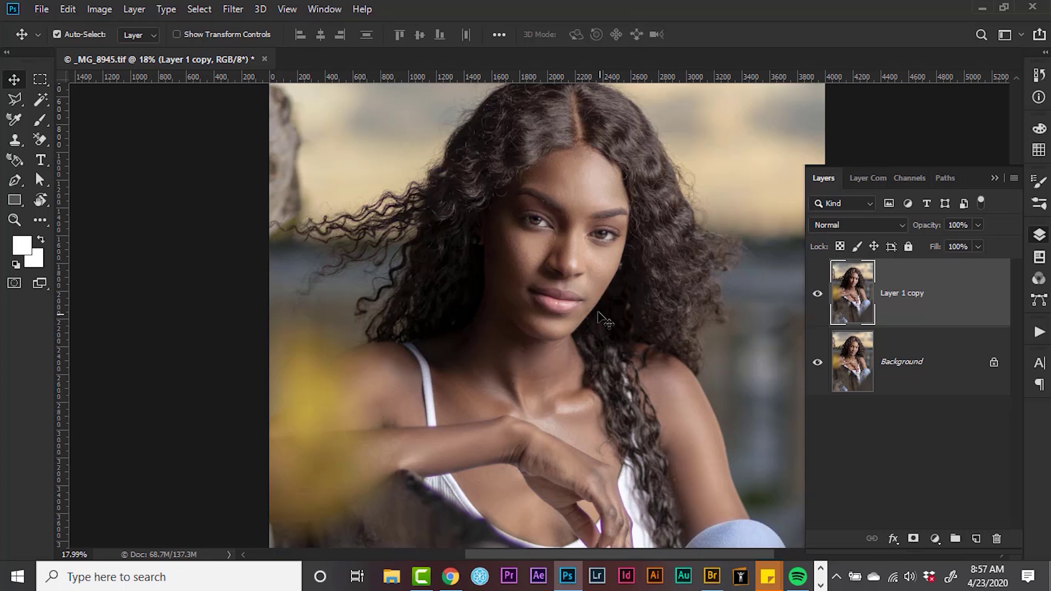
Select the Dodge Tool (Midtones, 7% exposure) and shrink the brush to 50
scroll(592, 313, up, 1)
scroll(591, 309, up, 3)
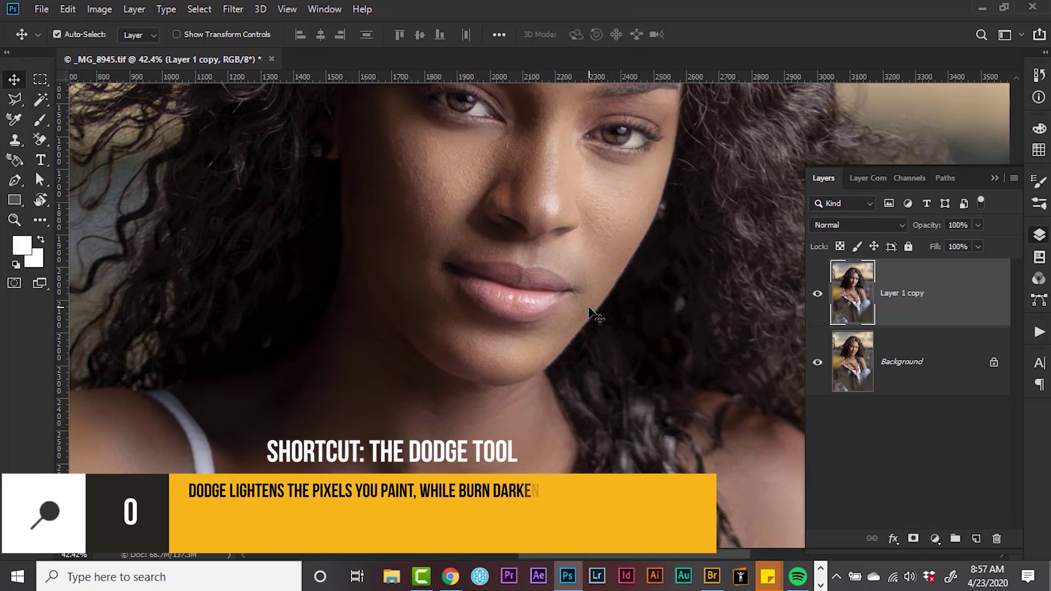
key(o)
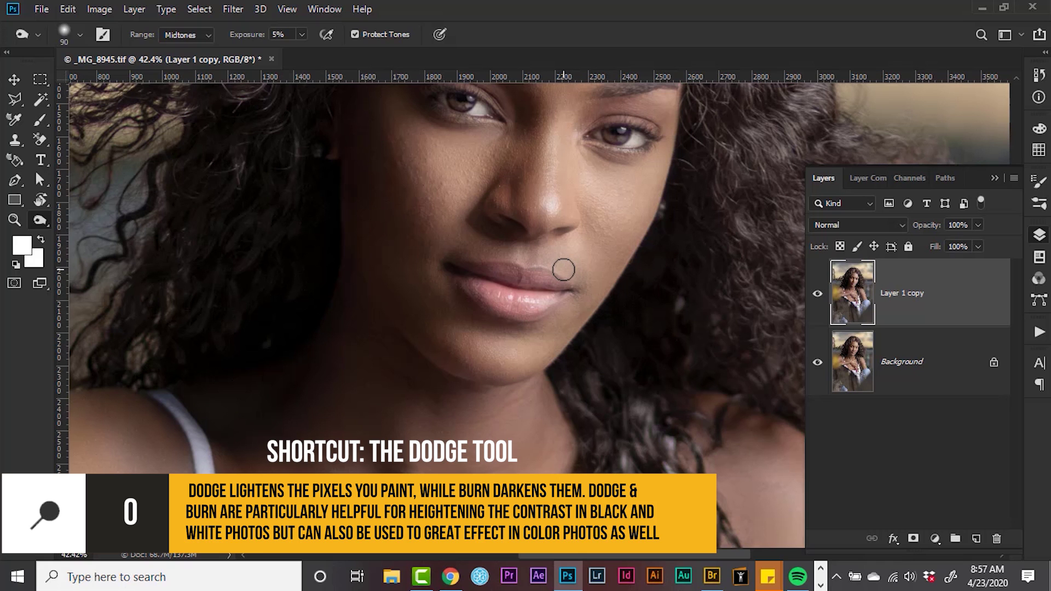
click(45, 235)
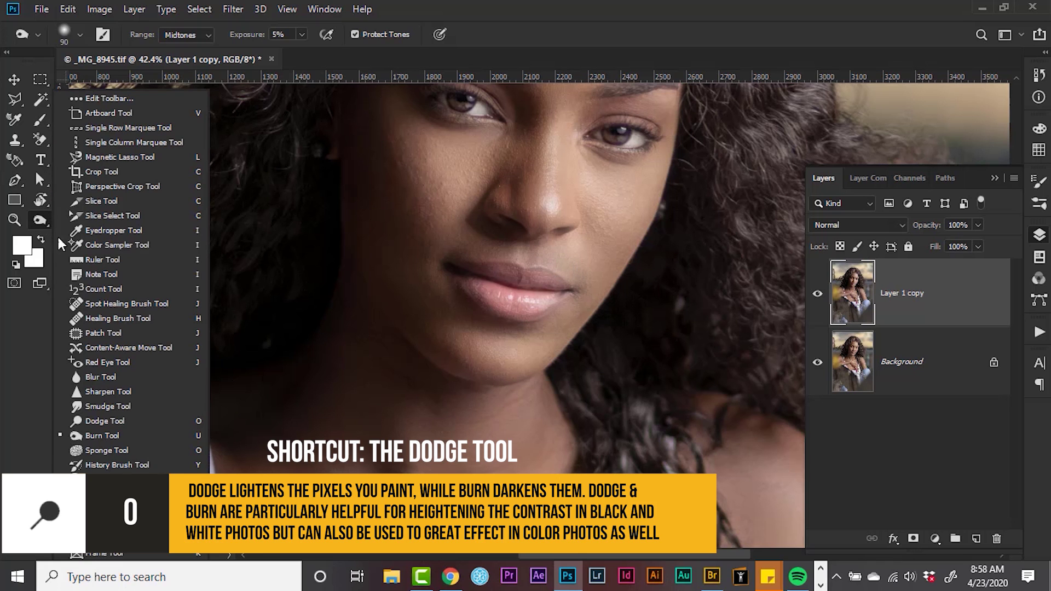
click(113, 421)
key(bracketleft)
key(bracketleft)
key(bracketleft)
key(bracketleft)
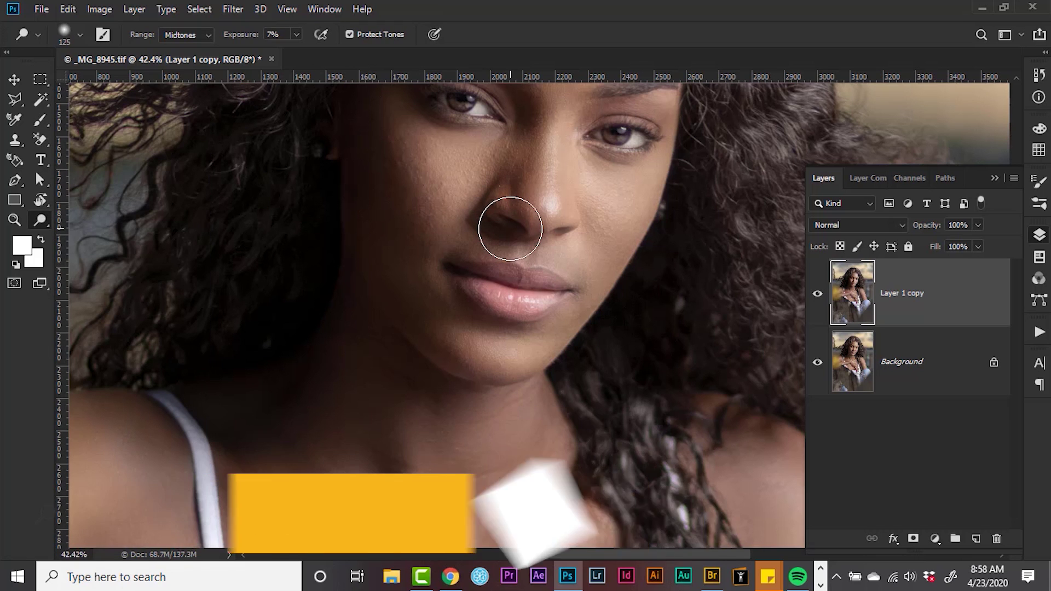
key(bracketleft)
key(bracketleft)
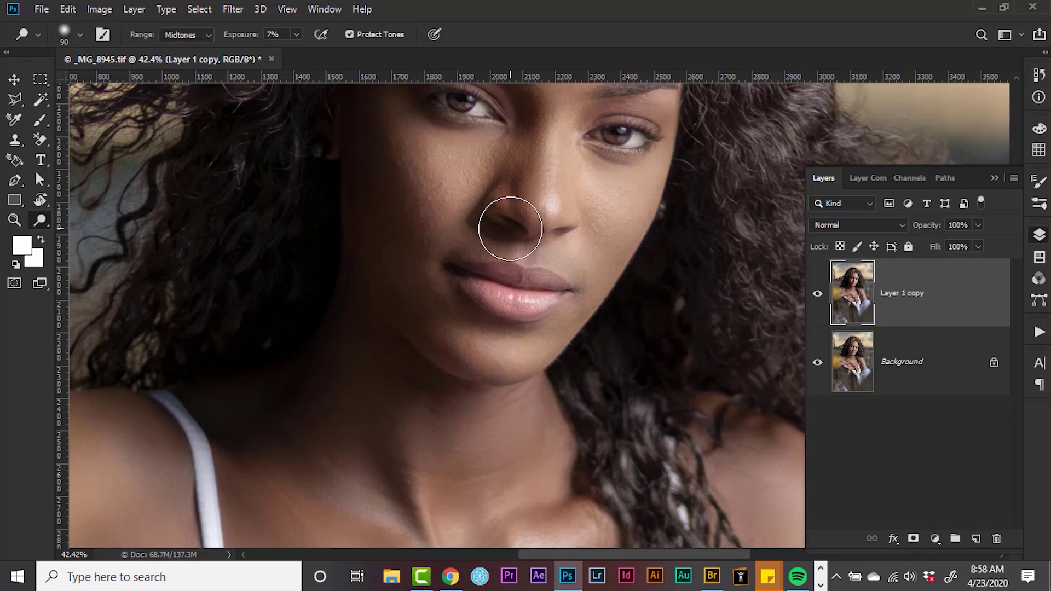
key(bracketleft)
key(bracketleft)
key(bracketleft)
key(bracketleft)
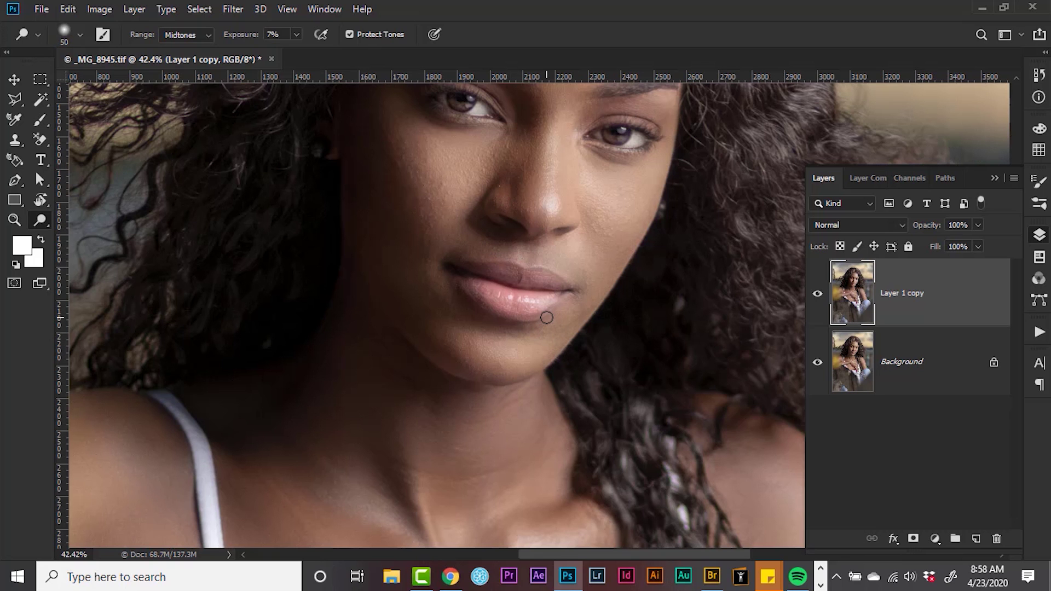
Lighten the lower and upper lips, narrowing the brush to 20
scroll(546, 317, up, 3)
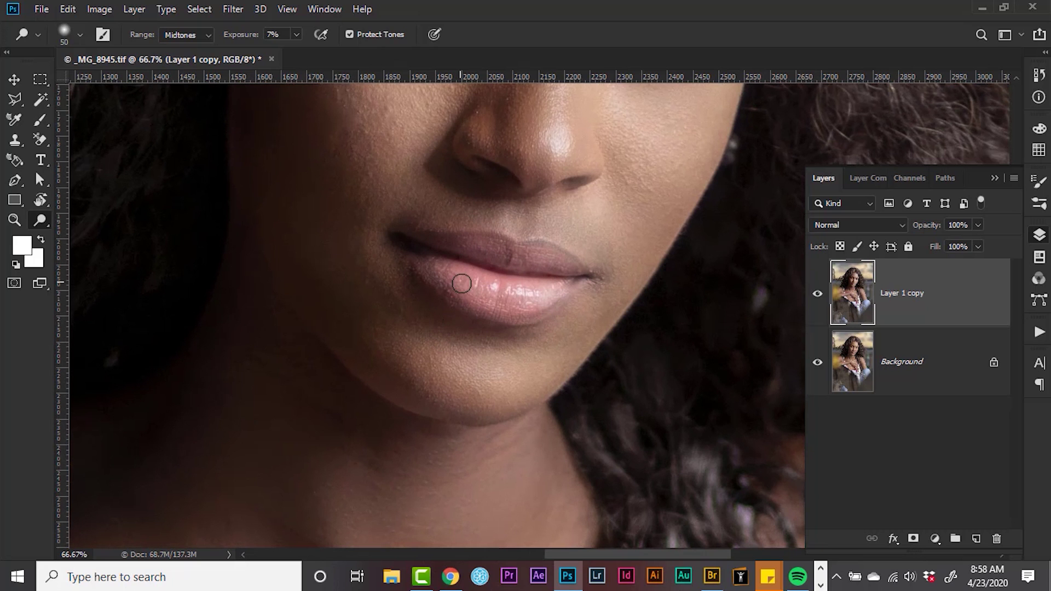
mouse_move(461, 283)
mouse_down()
mouse_move(441, 272)
mouse_move(508, 295)
mouse_move(487, 288)
mouse_up()
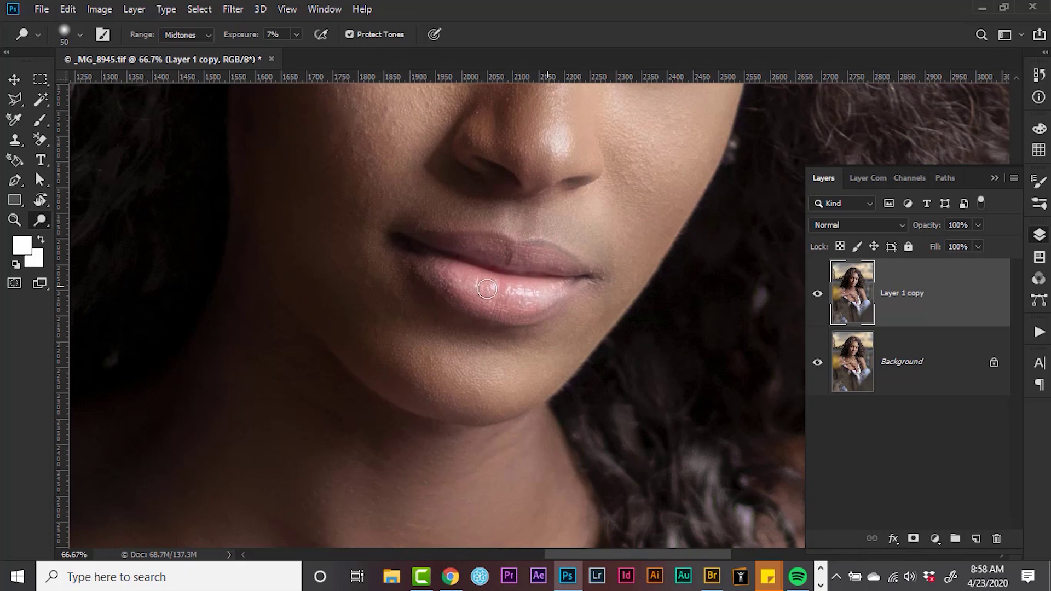
key(bracketleft)
key(bracketleft)
key(bracketleft)
mouse_move(450, 272)
mouse_down()
mouse_move(535, 299)
mouse_move(550, 295)
mouse_move(438, 265)
mouse_move(501, 292)
mouse_move(567, 275)
mouse_up()
mouse_move(506, 236)
mouse_down()
mouse_move(463, 232)
mouse_move(504, 237)
mouse_up()
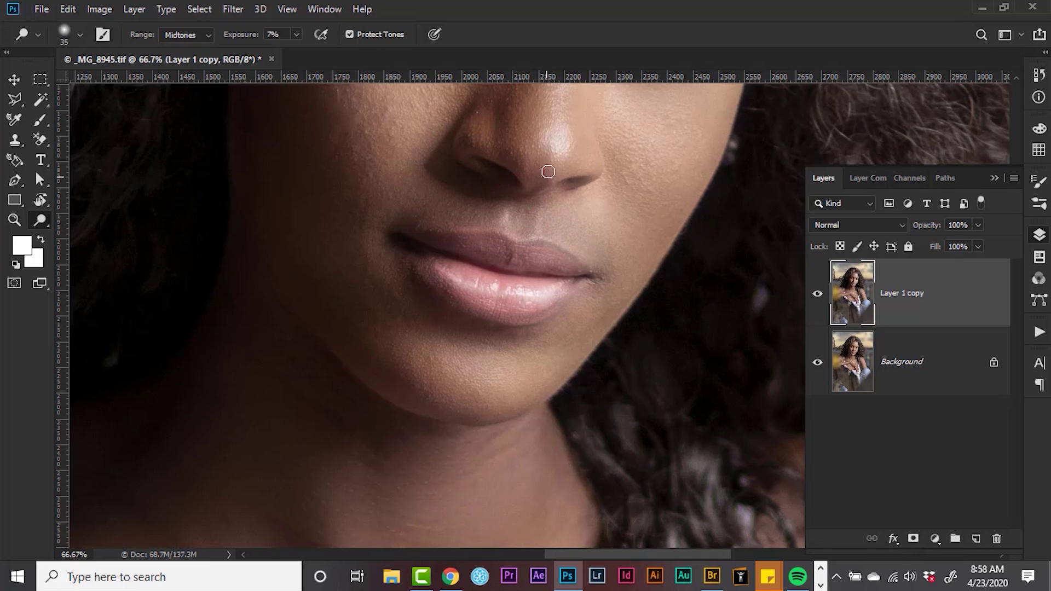
Try dodging the right eye's iris, then undo it and zoom out to the face
drag(481, 137, 453, 220)
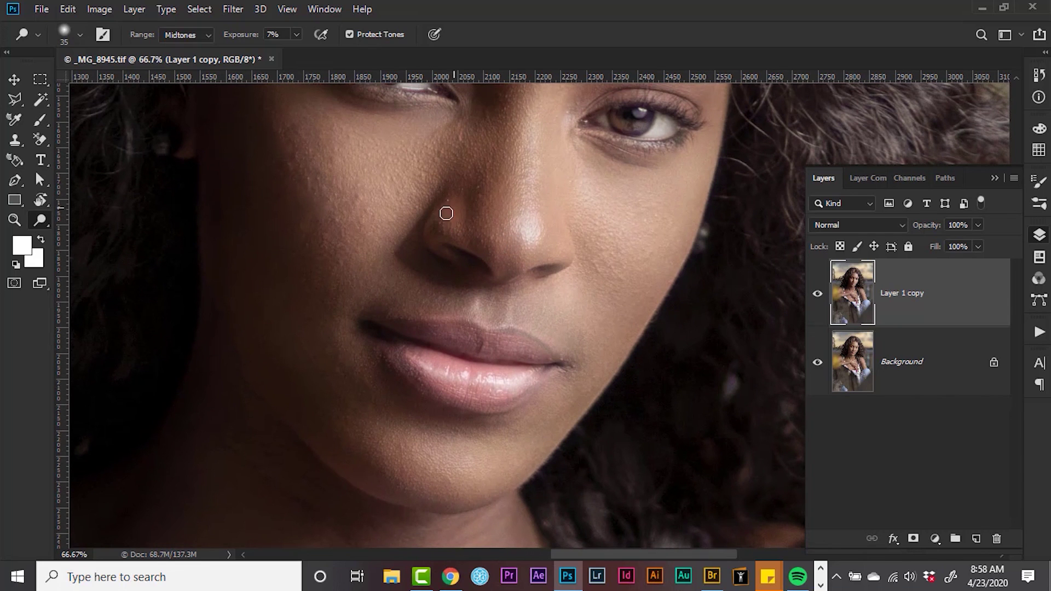
key(bracketright)
key(bracketright)
mouse_move(554, 169)
mouse_down()
mouse_move(550, 249)
mouse_move(535, 192)
mouse_move(542, 151)
mouse_move(510, 222)
mouse_move(513, 235)
mouse_move(571, 123)
mouse_move(590, 142)
mouse_up()
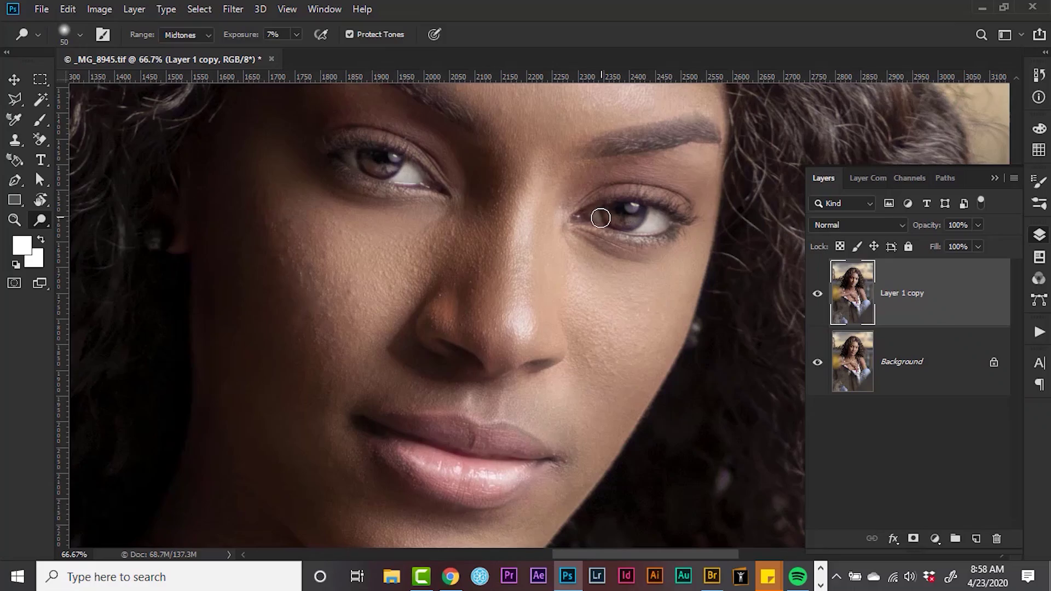
drag(373, 156, 476, 219)
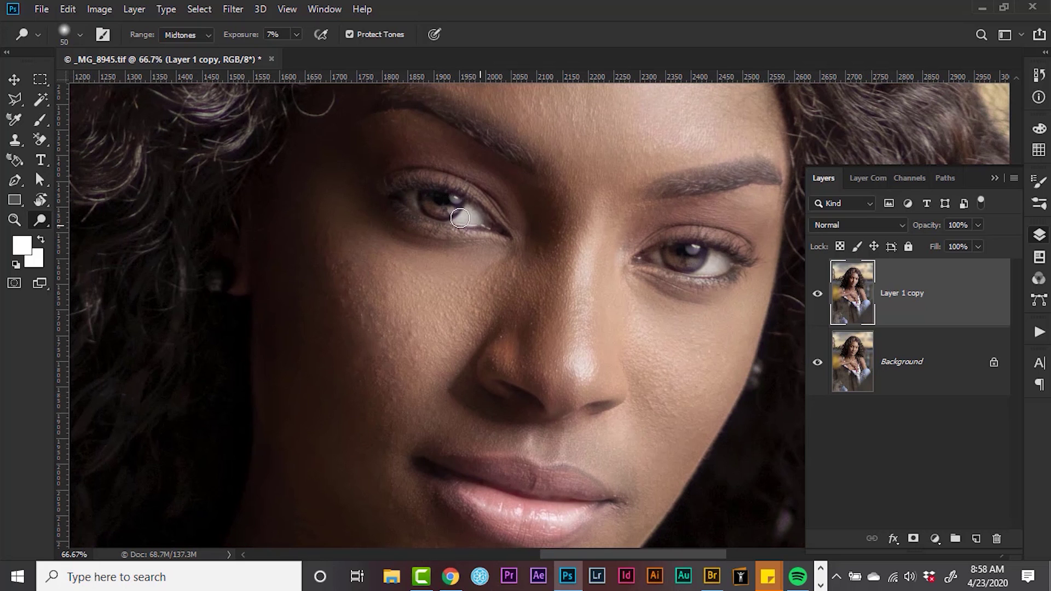
drag(677, 263, 703, 268)
key(ctrl+z)
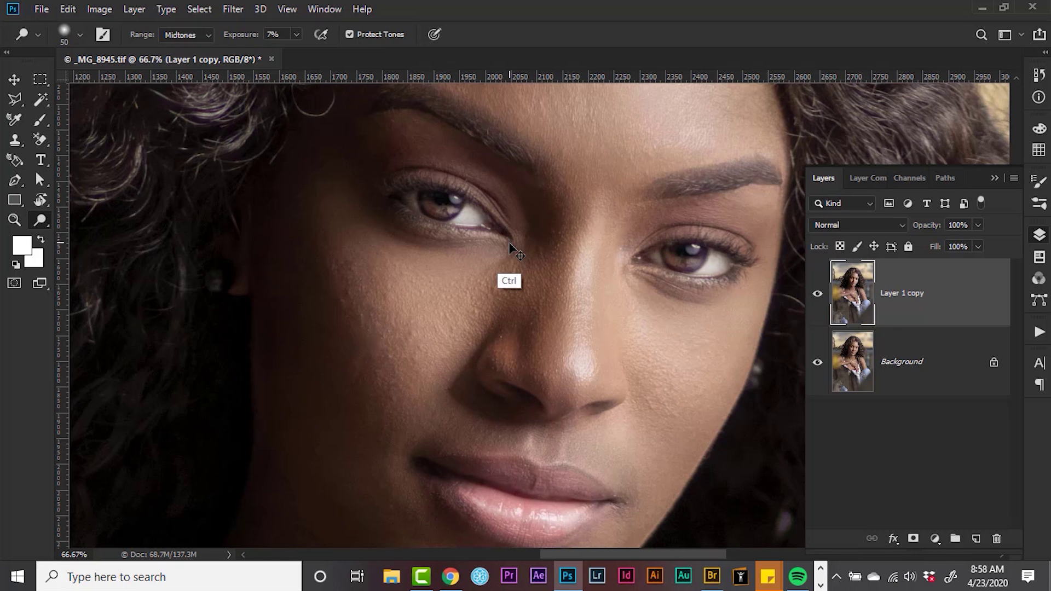
key(ctrl+minus)
key(ctrl+minus)
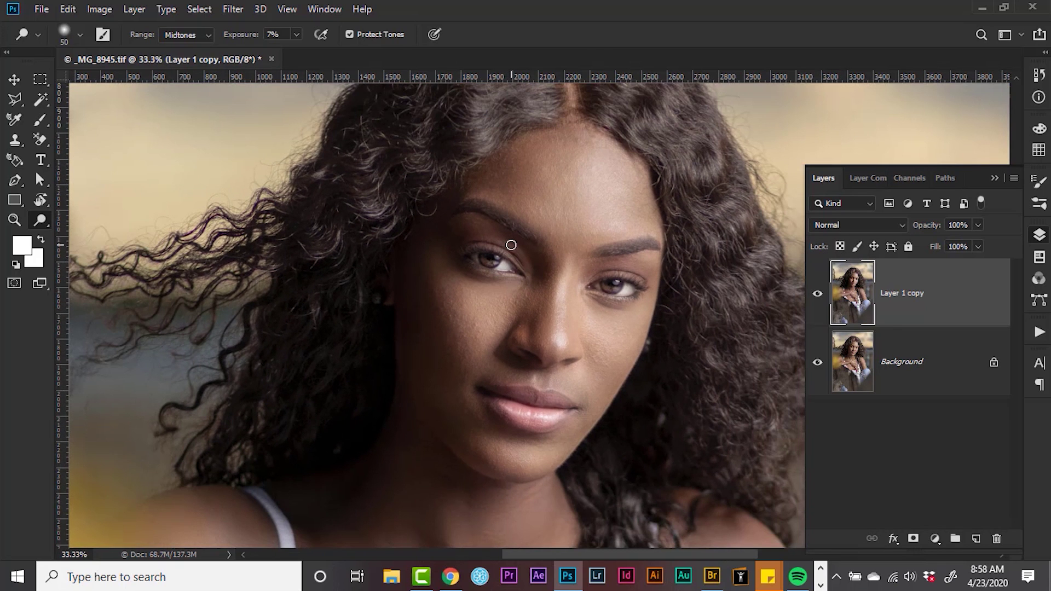
Lighten the dark shadow at the left mouth corner with a 175 brush
key(bracketright)
key(bracketright)
key(bracketright)
key(bracketright)
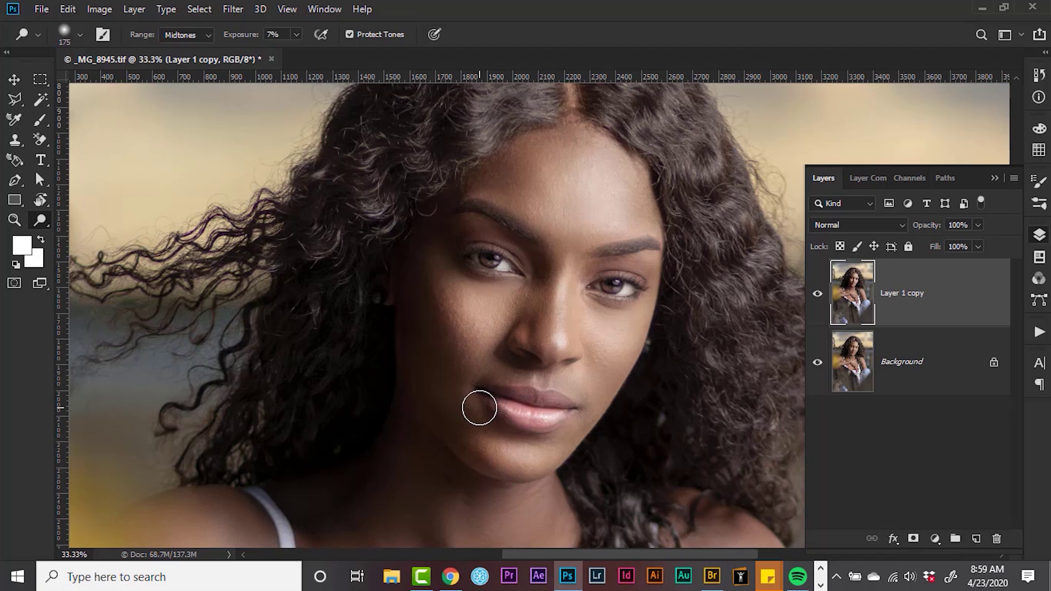
mouse_move(483, 402)
mouse_down()
mouse_move(488, 387)
mouse_move(504, 397)
mouse_move(553, 312)
mouse_up()
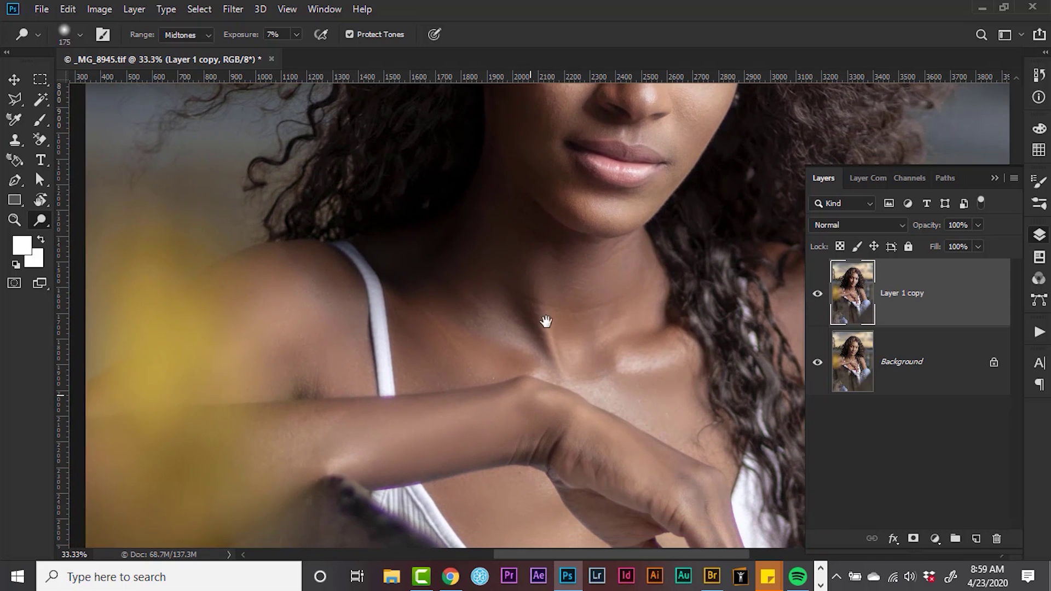
key(bracketleft)
key(bracketleft)
key(bracketleft)
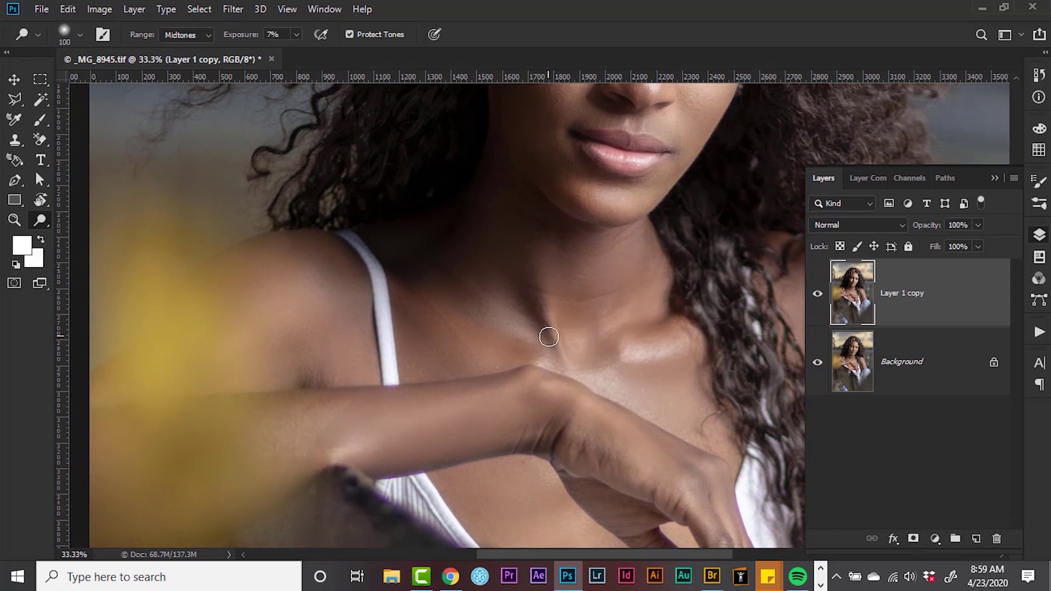
key(bracketleft)
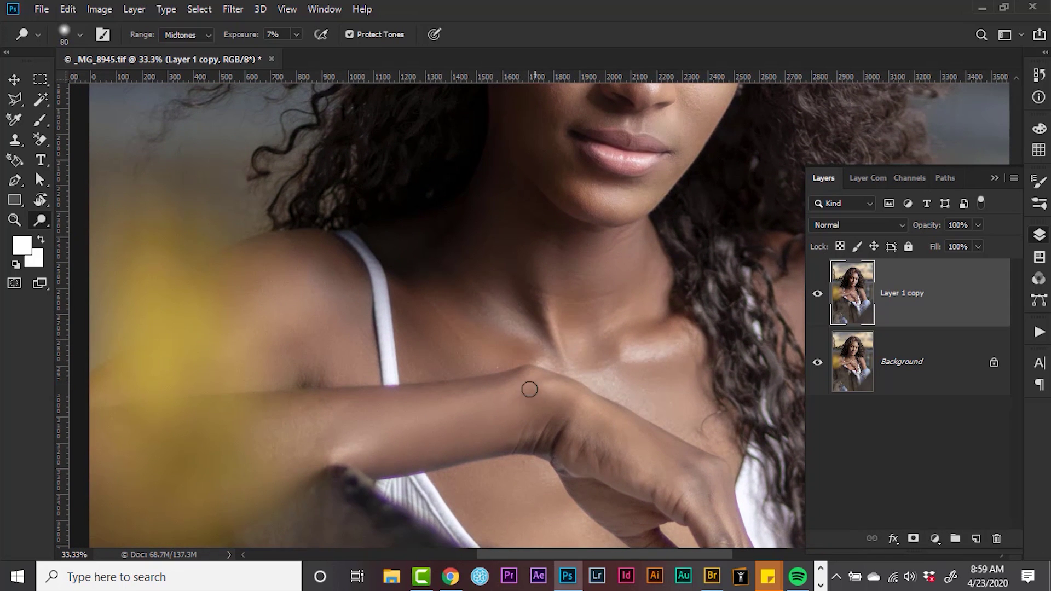
Enlarge the dodge brush to 400 and zoom out to show the whole photo
right_click(529, 389)
key(Escape)
key(bracketright)
key(bracketright)
key(bracketright)
key(bracketright)
key(bracketright)
key(ctrl+minus)
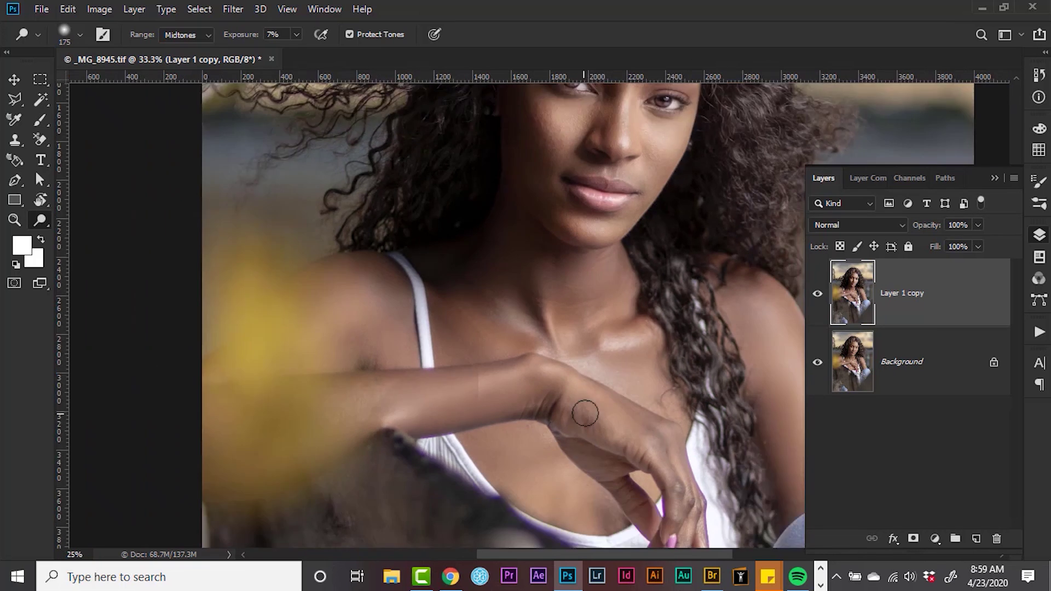
key(ctrl+minus)
key(bracketright)
key(bracketright)
key(bracketright)
key(bracketright)
right_click(591, 323)
key(Escape)
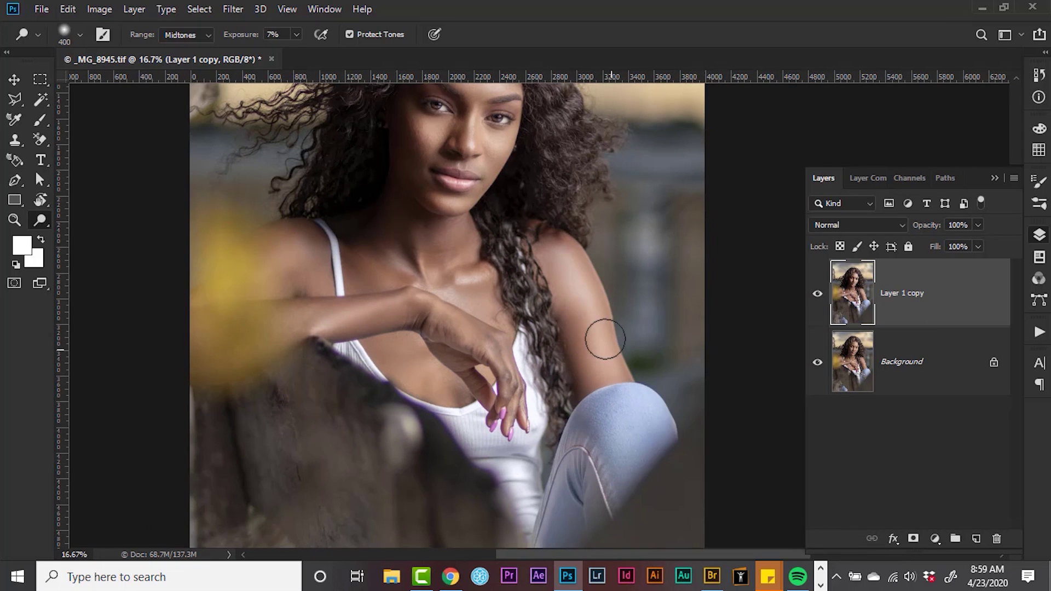
key(ctrl+minus)
key(ctrl+minus)
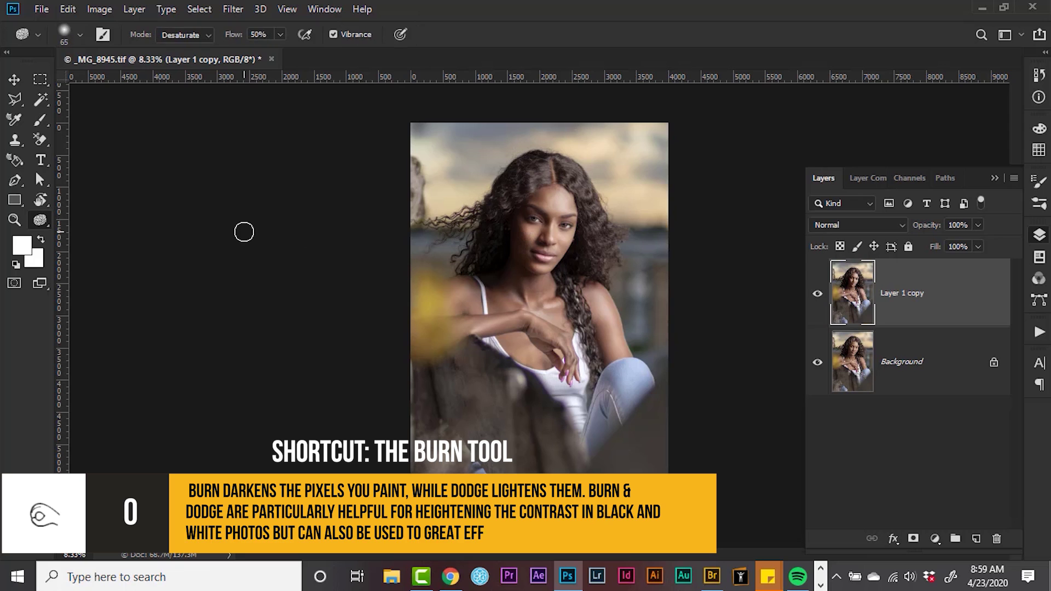
Choose the Burn Tool from the toning tools flyout and set the brush to 200
key(shift+o)
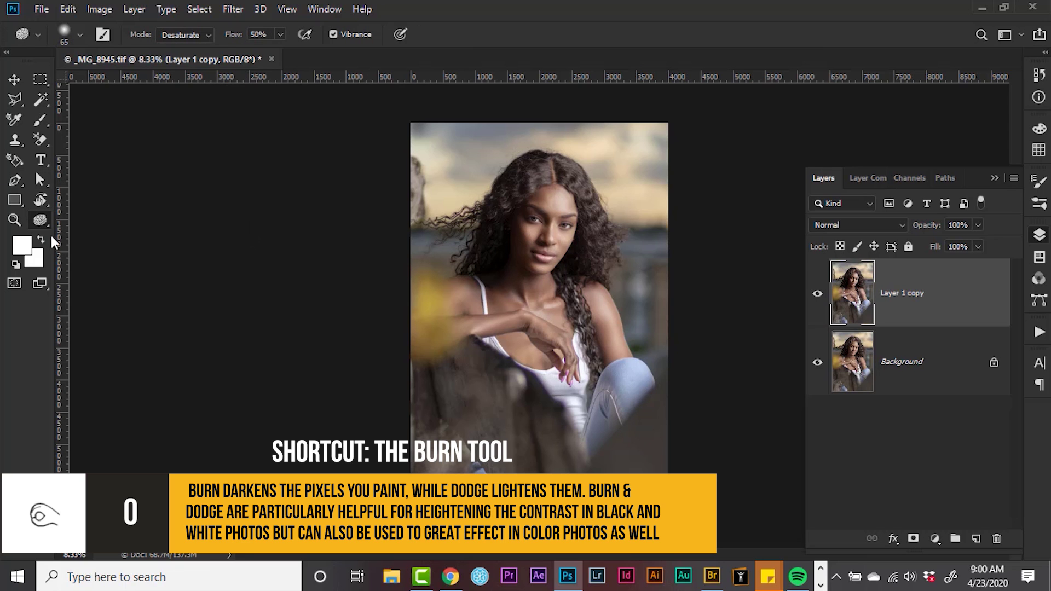
right_click(44, 221)
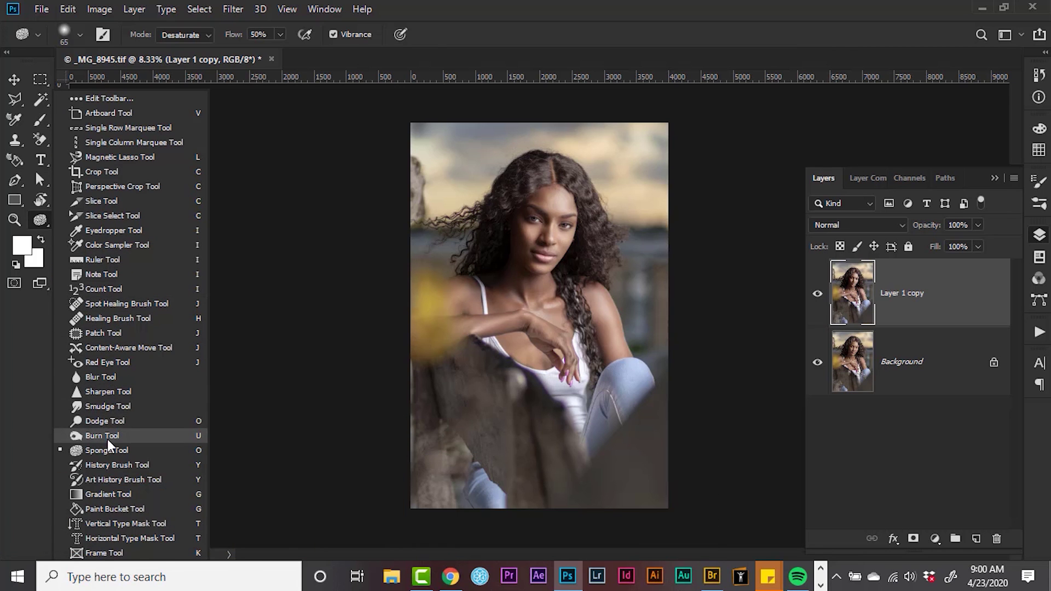
click(107, 435)
scroll(586, 297, up, 5)
scroll(585, 297, up, 1)
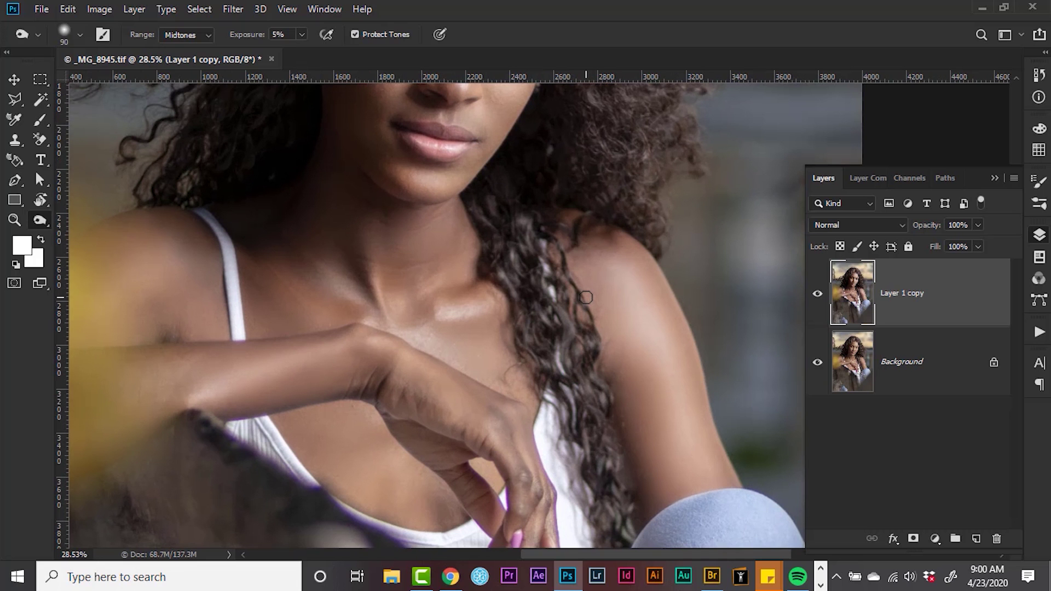
key(bracketright)
key(bracketright)
key(bracketright)
key(bracketright)
key(bracketright)
key(bracketright)
key(bracketright)
key(bracketright)
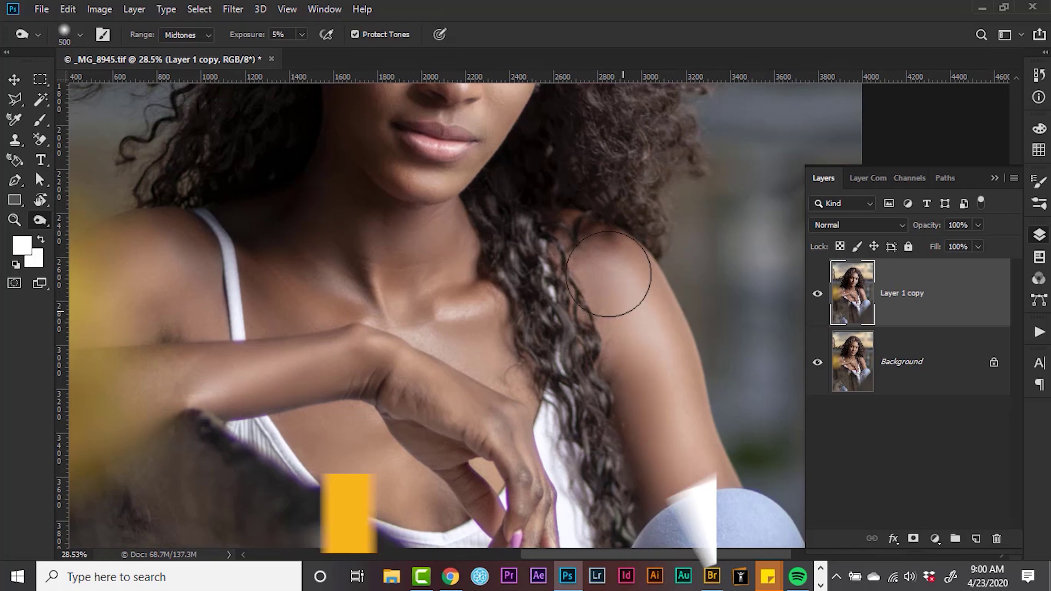
key(bracketleft)
key(bracketleft)
key(bracketleft)
key(bracketleft)
key(bracketleft)
key(bracketleft)
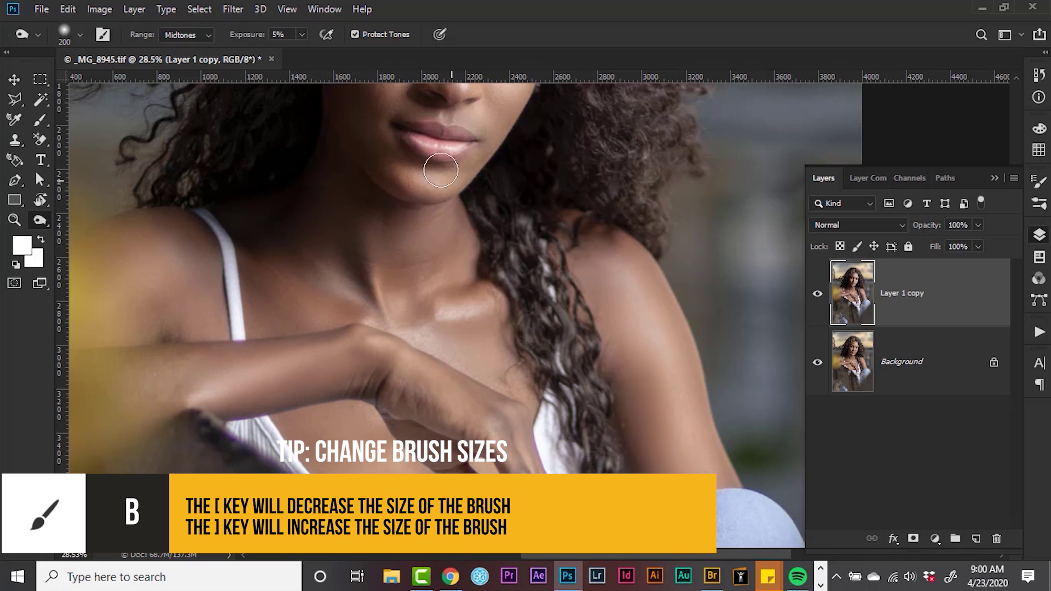
Lighten the hair along the left side and crown with a 500 brush
key(ctrl+plus)
scroll(514, 244, up, 3)
key(bracketleft)
key(bracketleft)
key(bracketleft)
key(bracketleft)
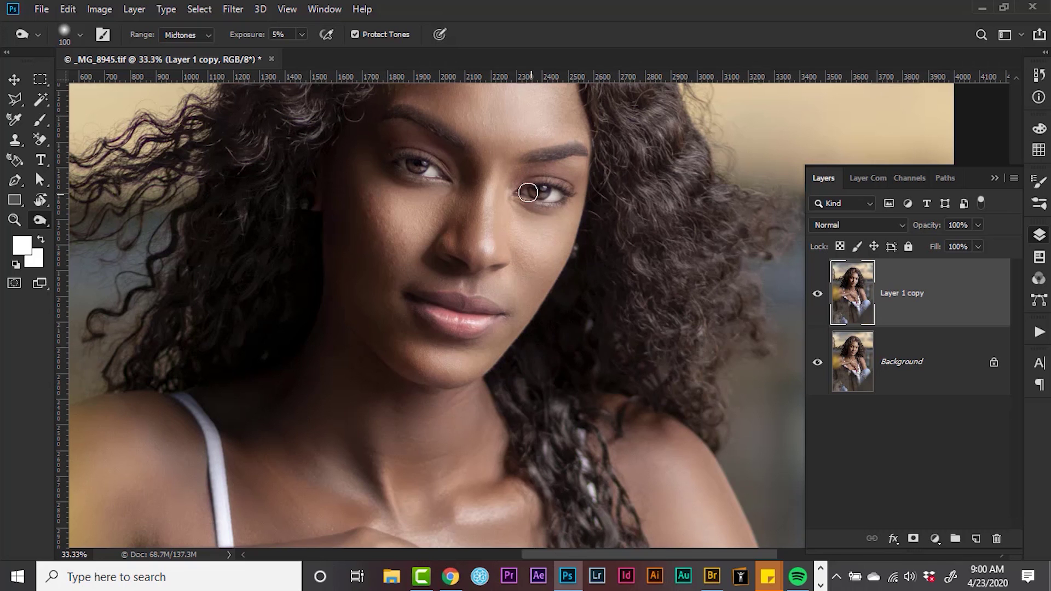
scroll(460, 235, up, 5)
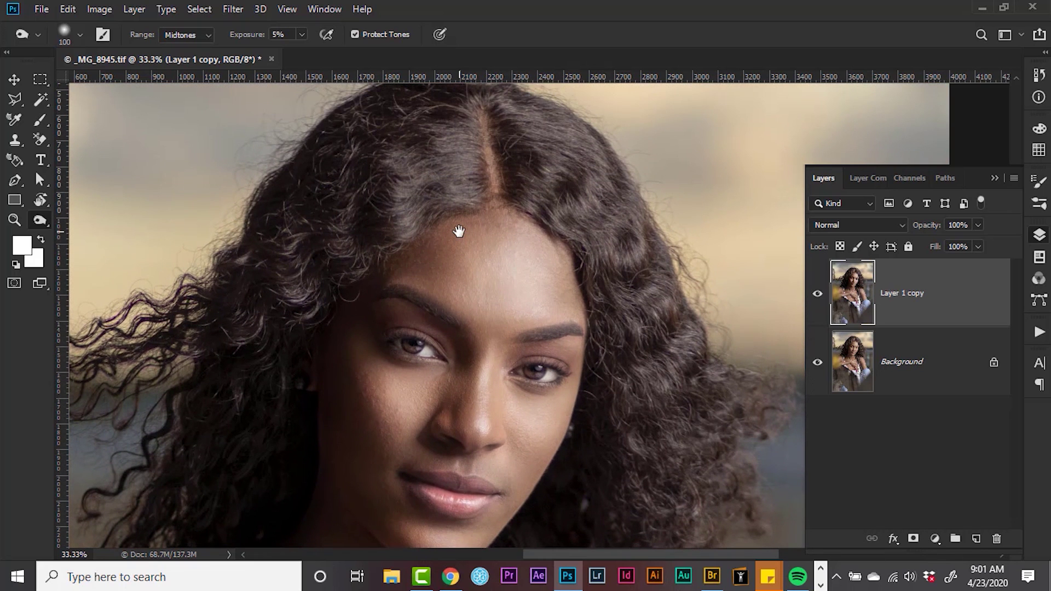
key(ctrl+minus)
key(ctrl+minus)
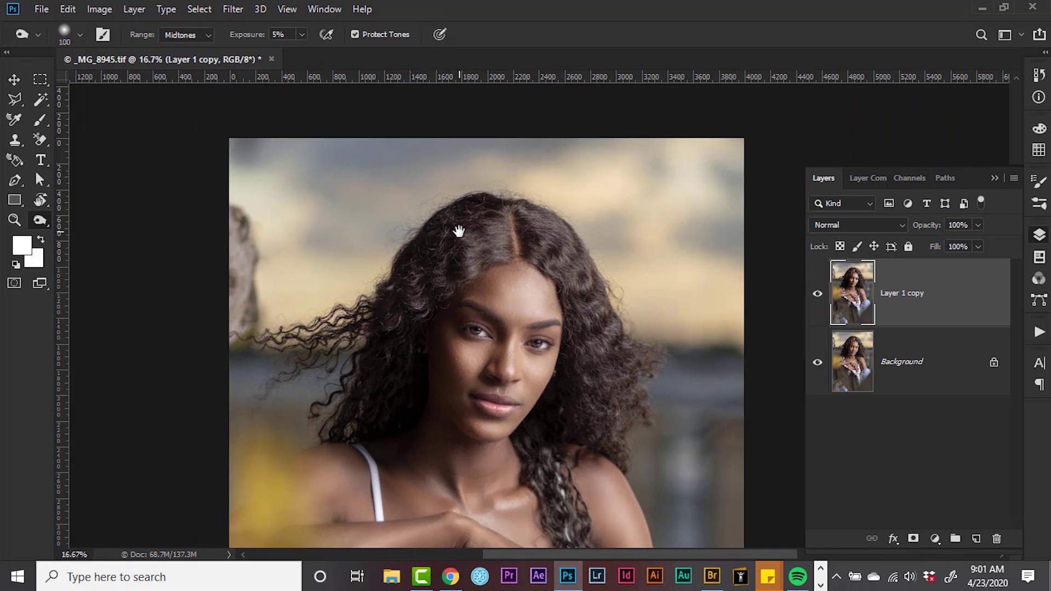
key(bracketright)
key(bracketright)
key(bracketright)
key(bracketright)
key(bracketright)
key(bracketright)
mouse_move(435, 247)
mouse_down()
mouse_move(402, 301)
mouse_move(367, 405)
mouse_move(410, 272)
mouse_move(504, 217)
mouse_move(448, 243)
mouse_move(547, 250)
mouse_move(577, 279)
mouse_move(616, 376)
mouse_move(629, 379)
mouse_move(582, 395)
mouse_move(579, 417)
mouse_move(588, 393)
mouse_move(598, 404)
mouse_move(640, 373)
mouse_move(610, 429)
mouse_move(553, 273)
mouse_move(571, 280)
mouse_move(490, 241)
mouse_move(497, 234)
mouse_move(443, 267)
mouse_move(349, 280)
mouse_up()
key(v)
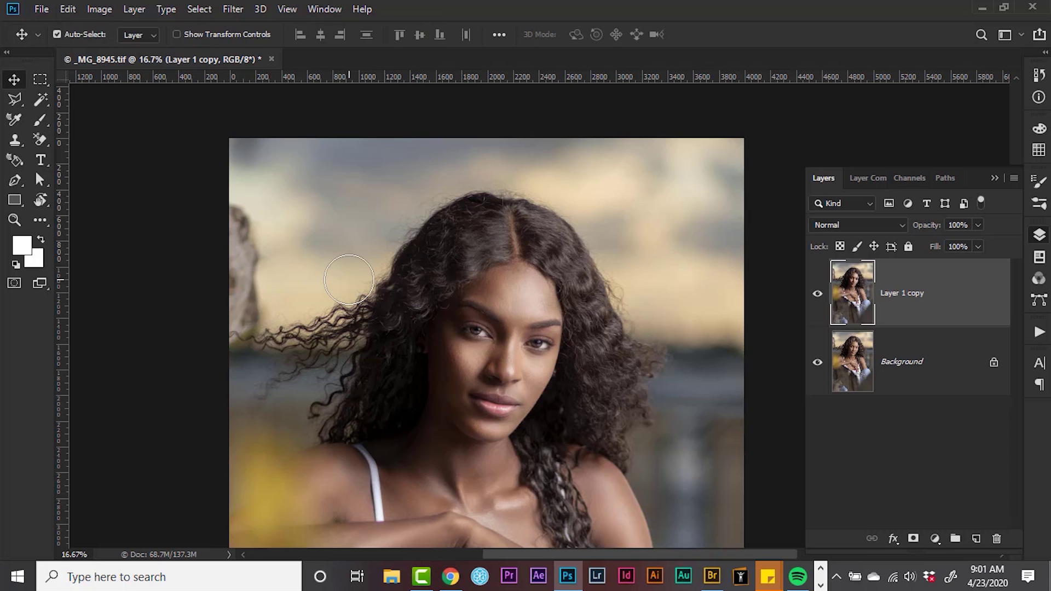
key(ctrl+minus)
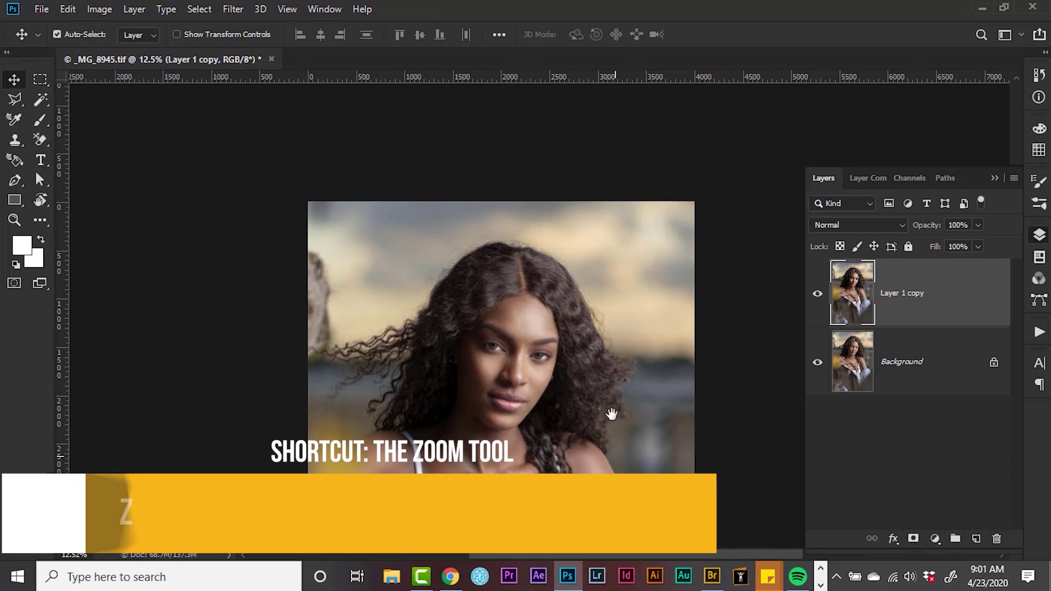
drag(610, 415, 630, 347)
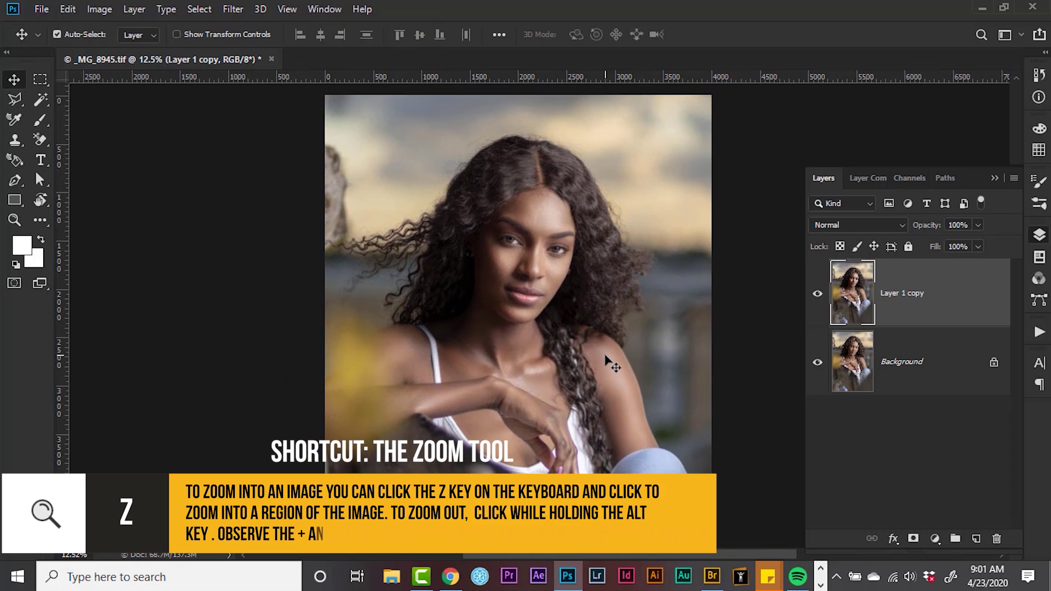
key(ctrl+plus)
scroll(606, 361, up, 2)
scroll(610, 252, up, 1)
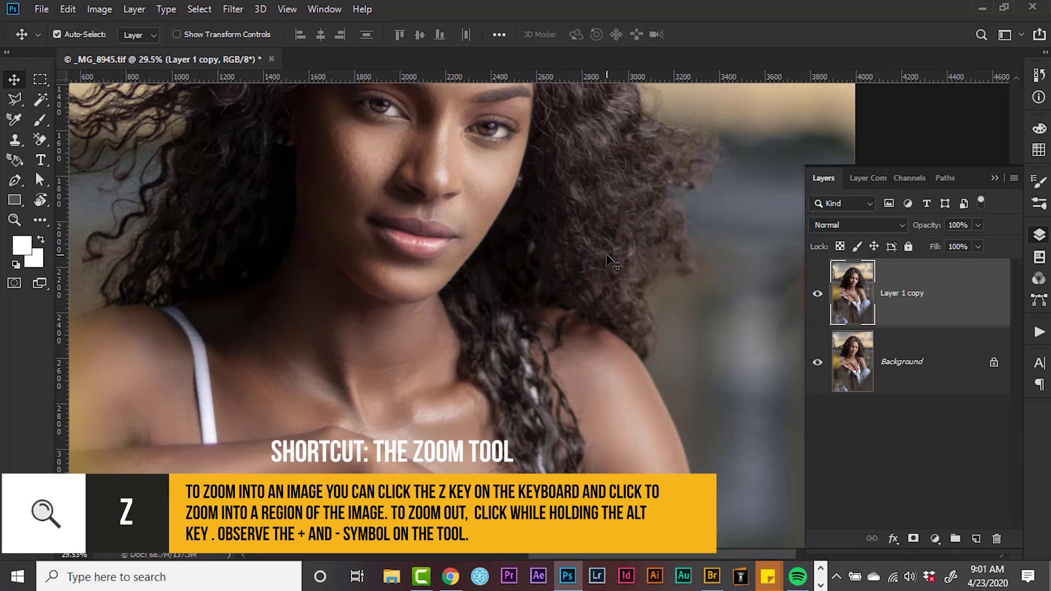
drag(547, 178, 682, 375)
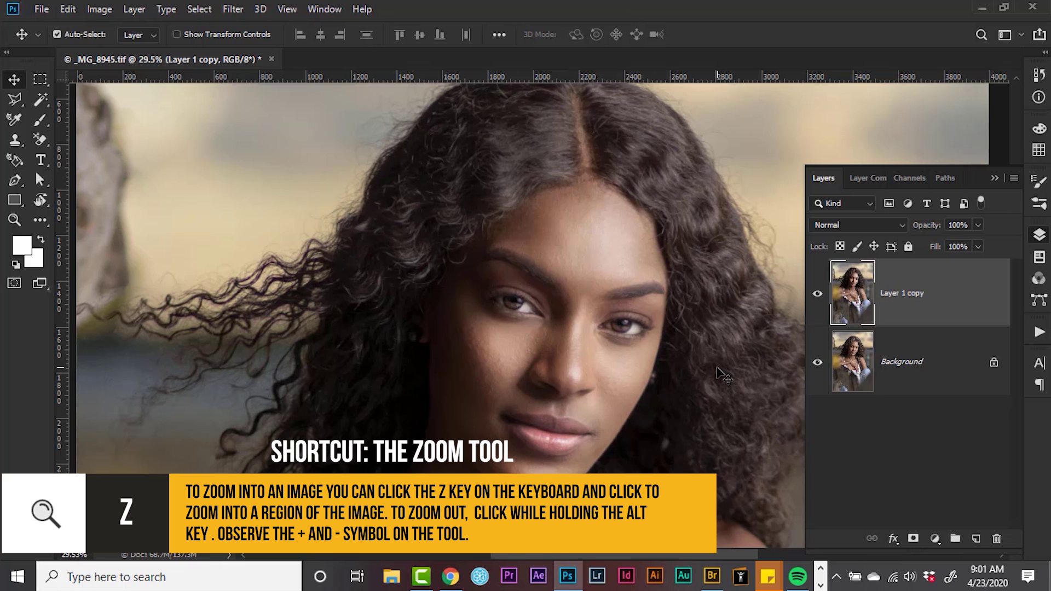
alt+click(816, 364)
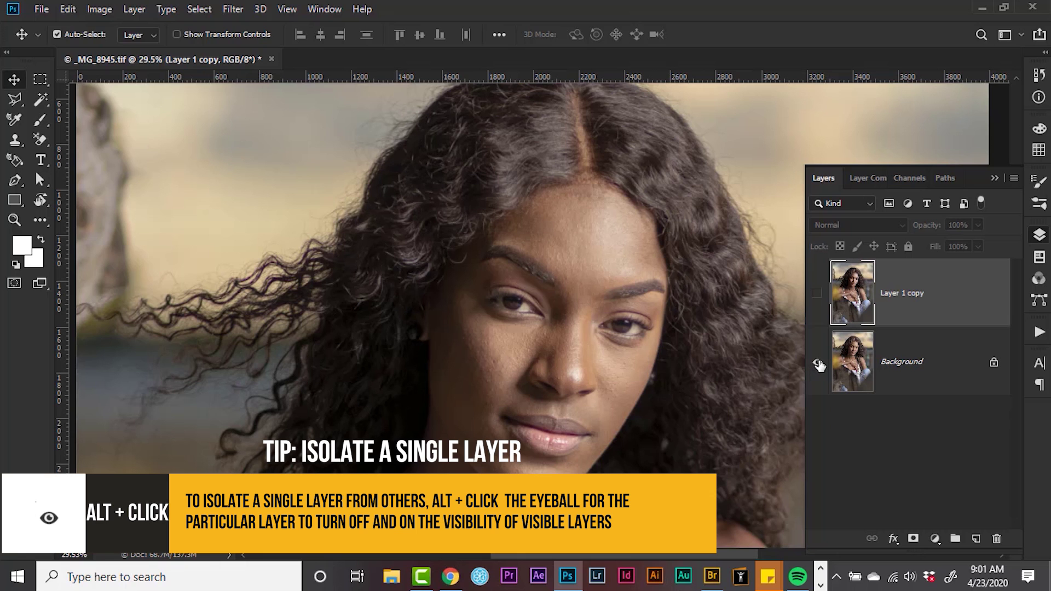
alt+click(818, 364)
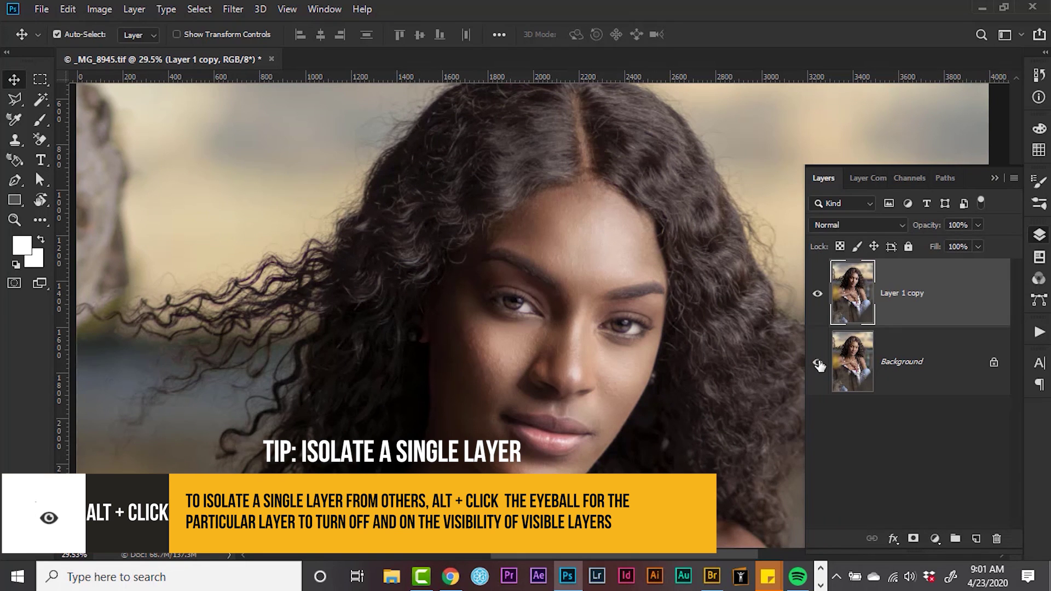
scroll(732, 323, down, 6)
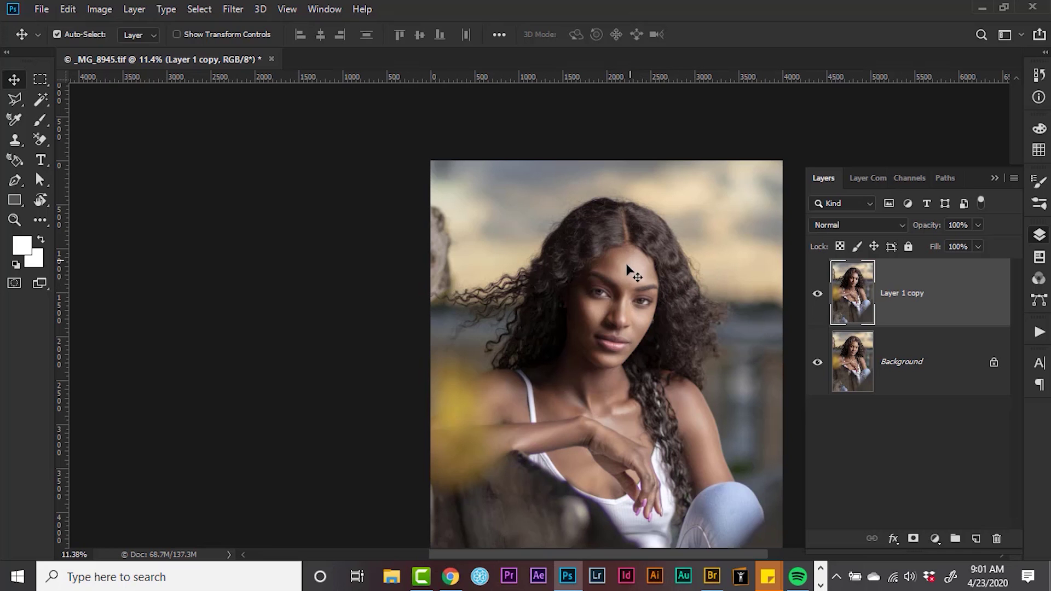
Play the Apply Blue Boost action from the Edit Like AI set, adding Color Lookup 1 at 25%
click(1039, 334)
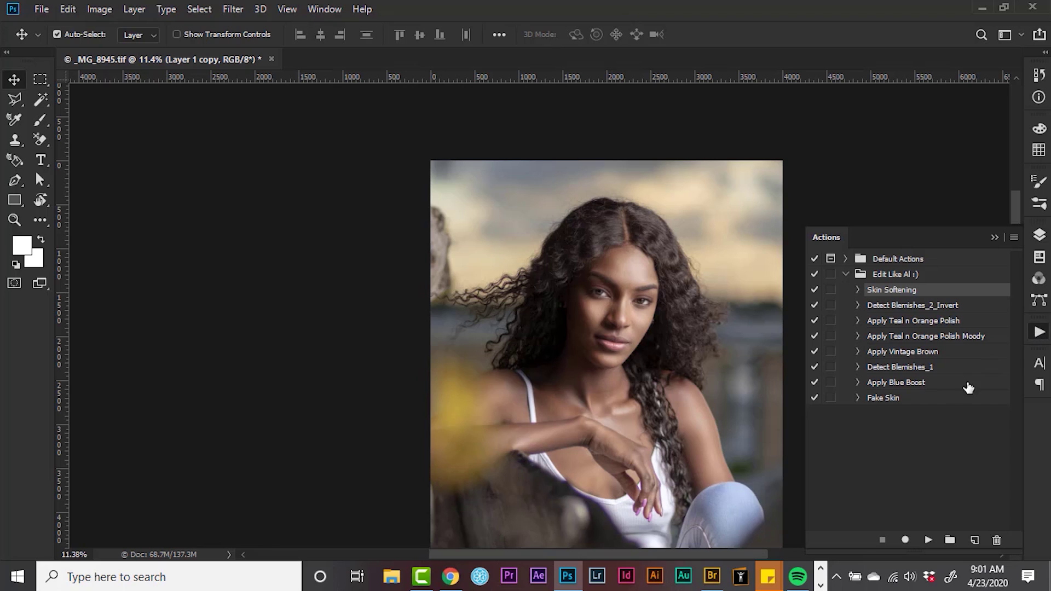
click(883, 383)
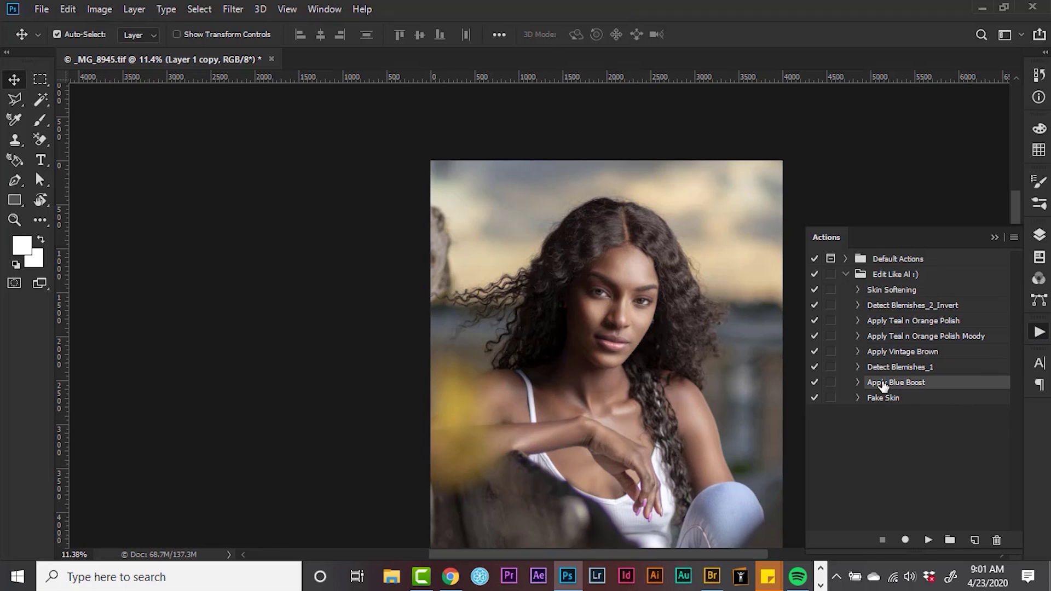
click(925, 541)
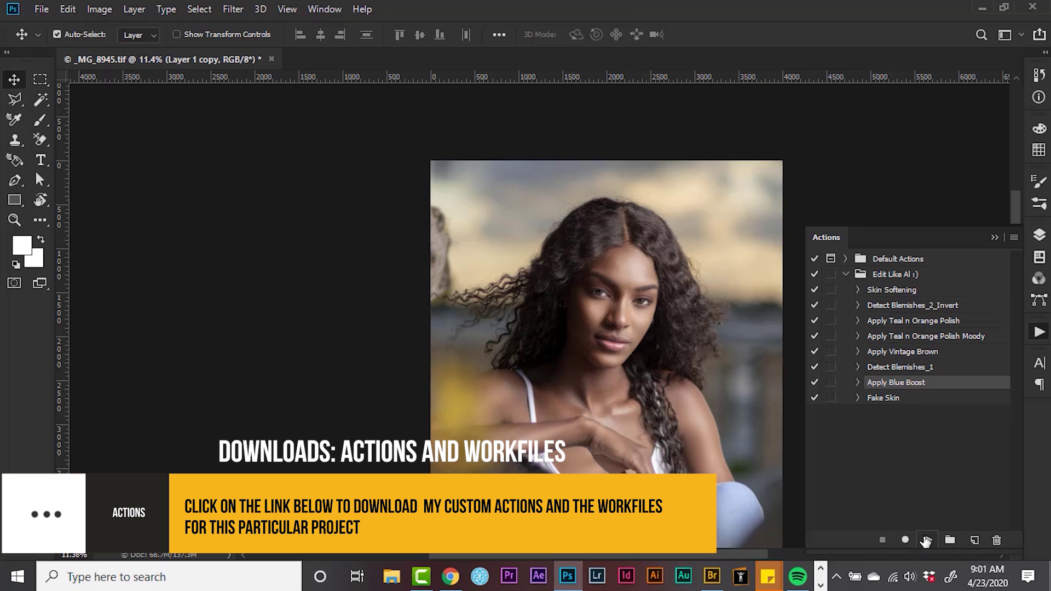
click(1042, 238)
scroll(791, 329, up, 3)
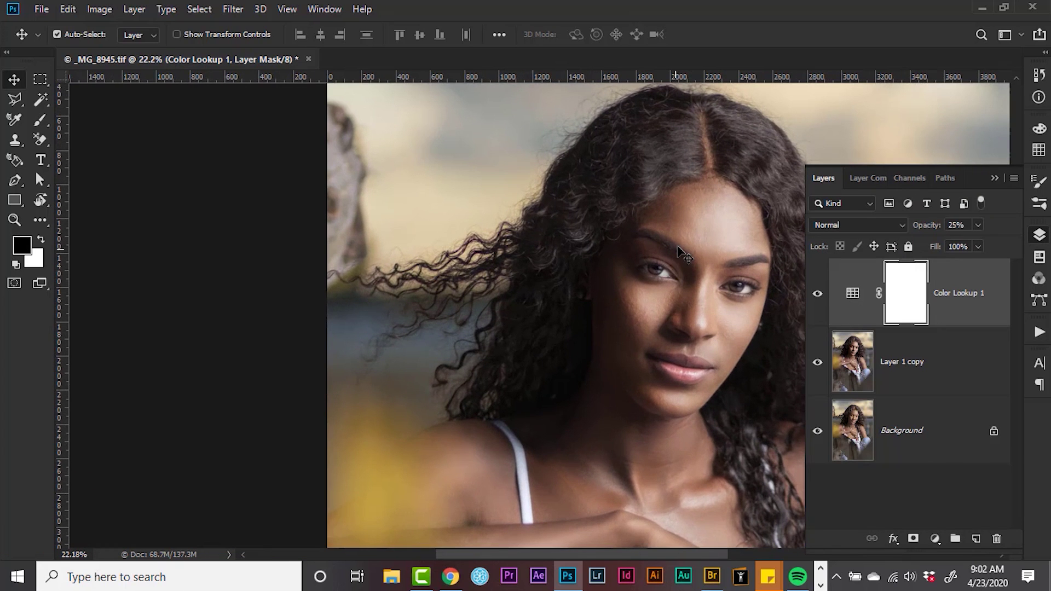
Inspect the graded face, then turn all layers back on after comparing with the Background
drag(688, 178, 530, 197)
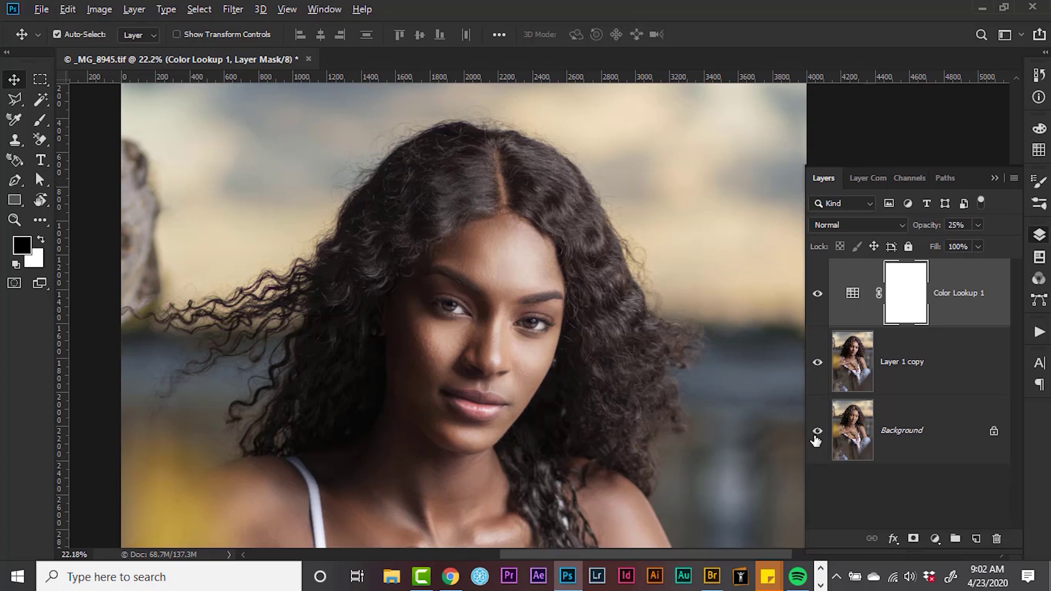
scroll(678, 421, up, 1)
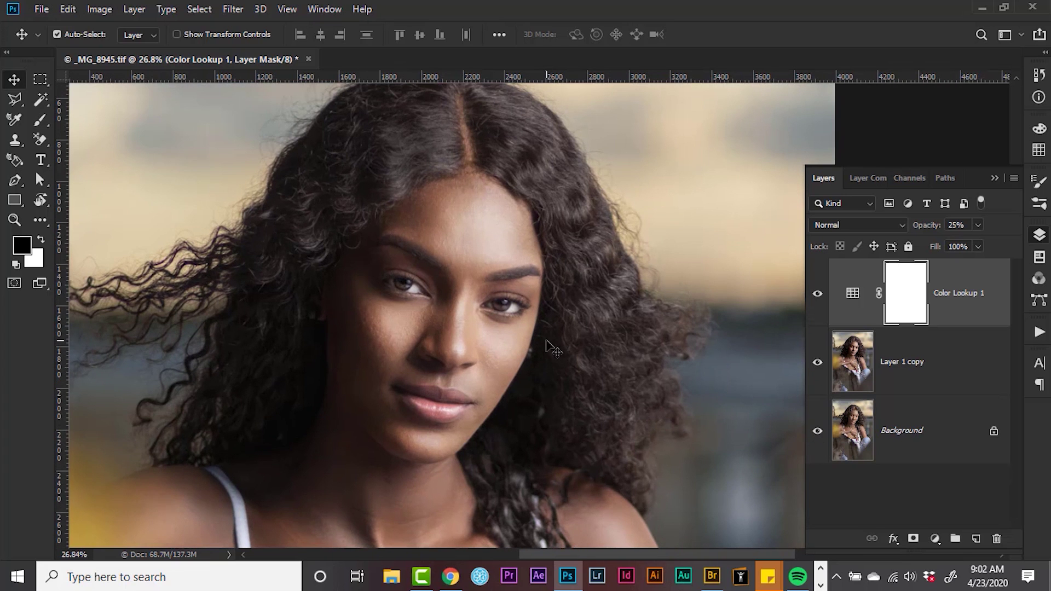
drag(572, 327, 705, 348)
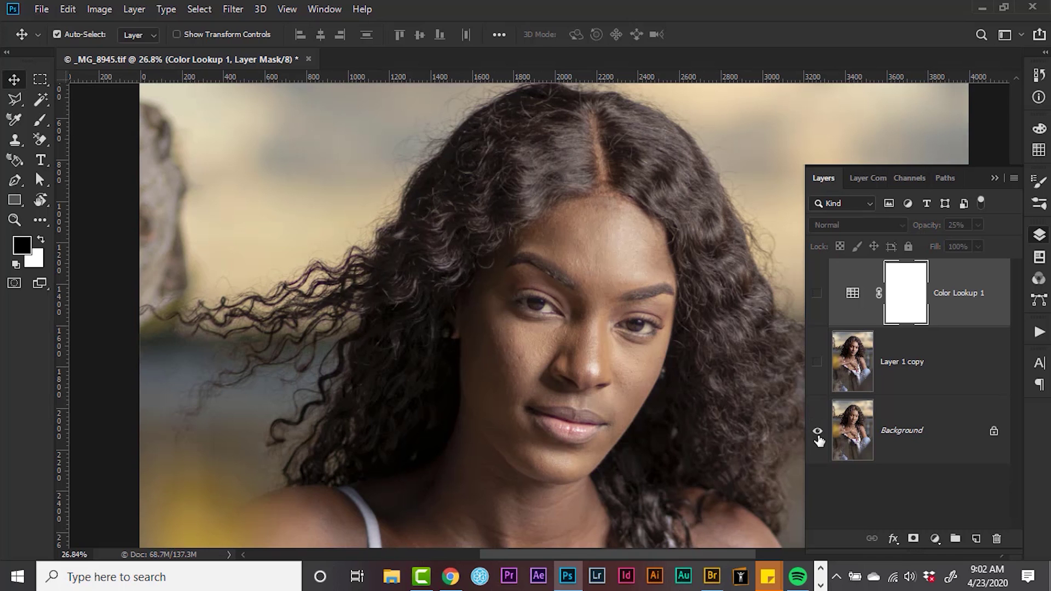
alt+click(817, 432)
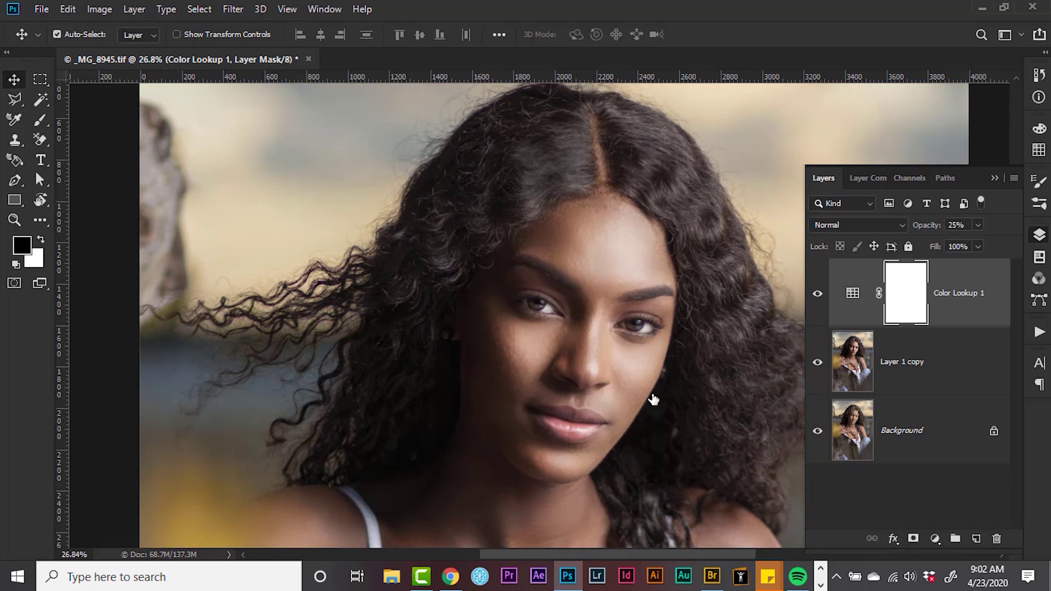
Recentre the portrait and collapse the Layers panel to view the image unobstructed
scroll(657, 400, down, 2)
scroll(657, 399, down, 1)
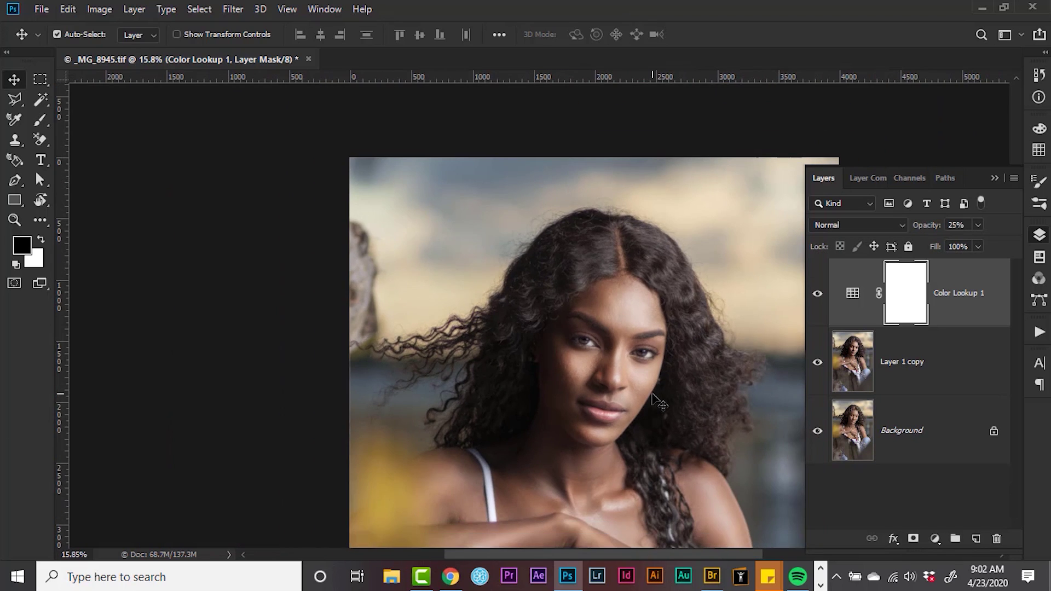
drag(654, 404, 589, 359)
scroll(589, 366, up, 1)
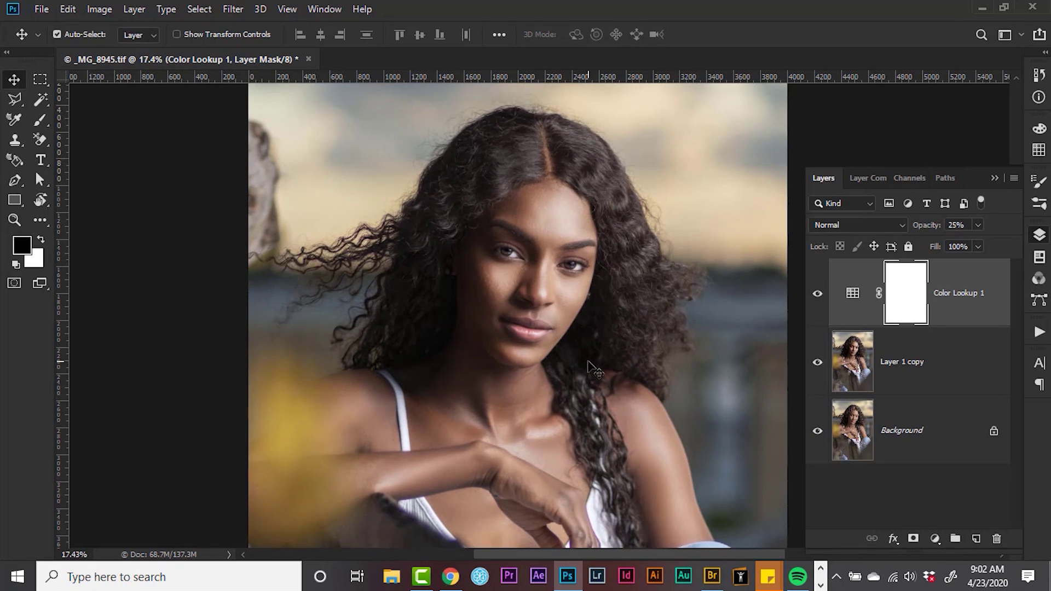
click(994, 179)
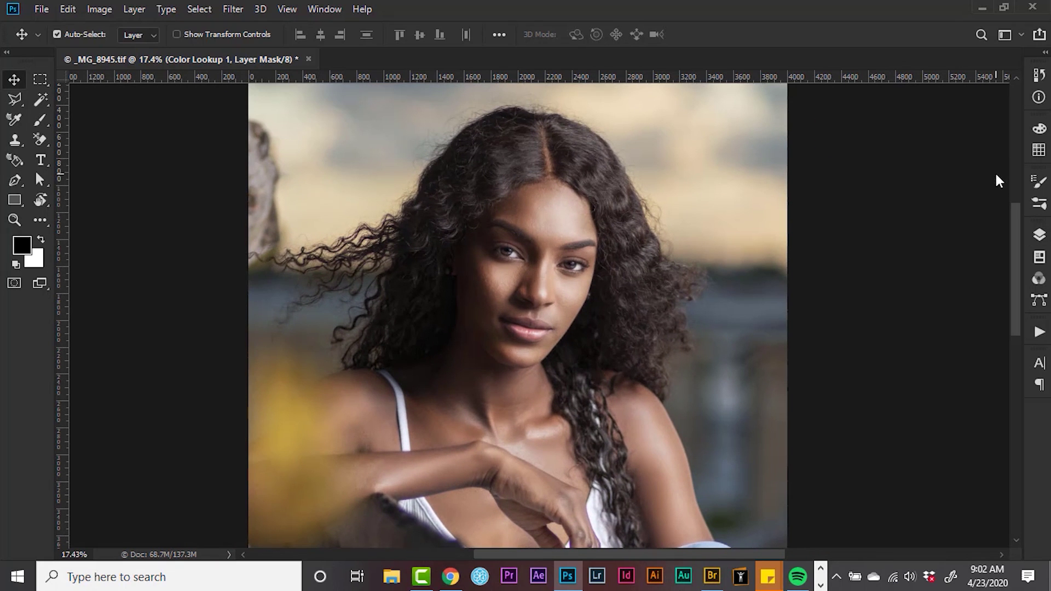
scroll(845, 286, down, 2)
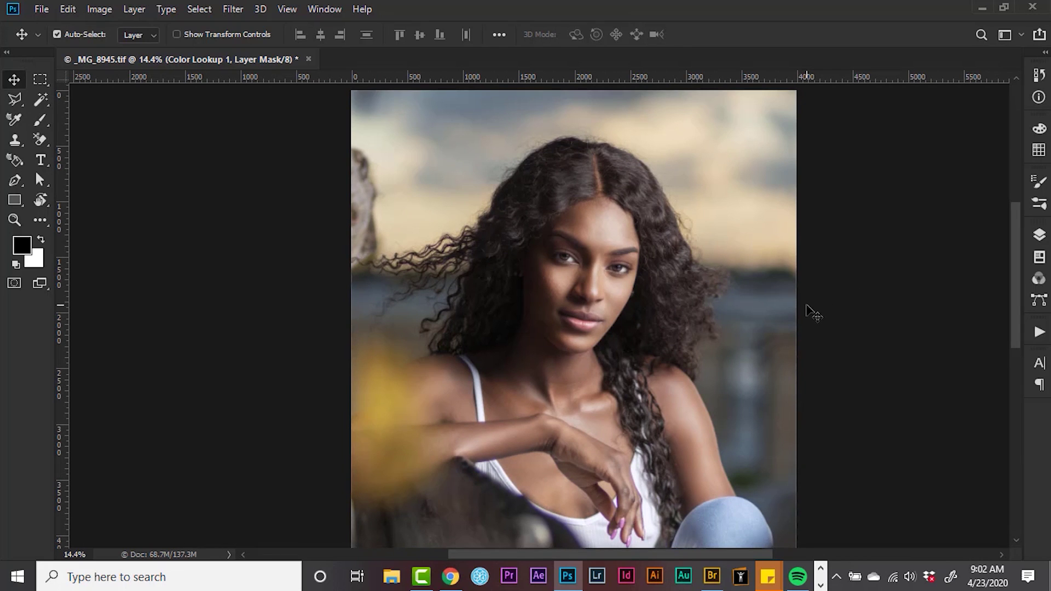
scroll(813, 312, down, 2)
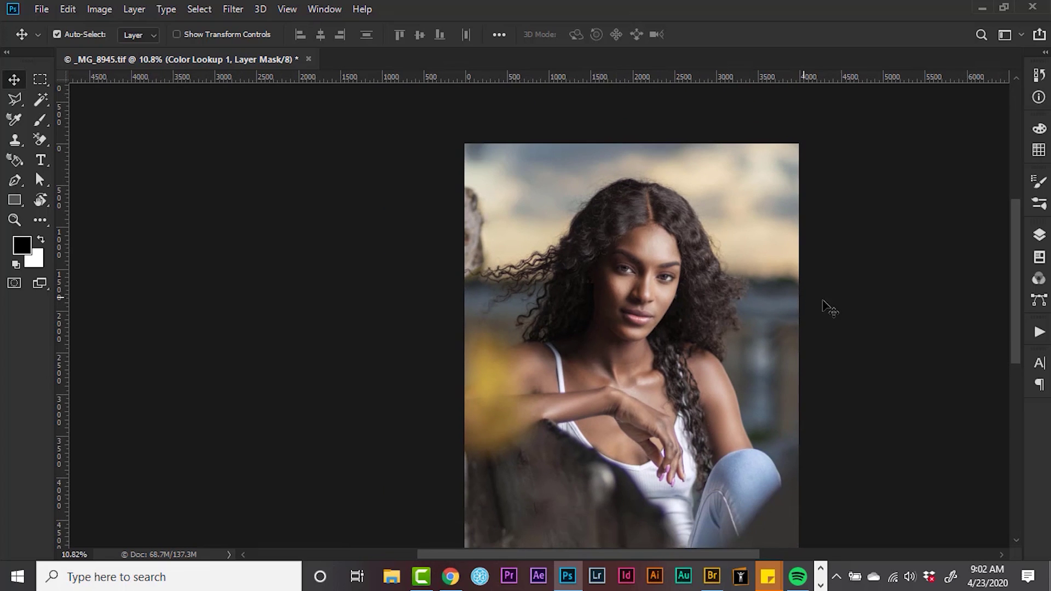
scroll(798, 301, down, 1)
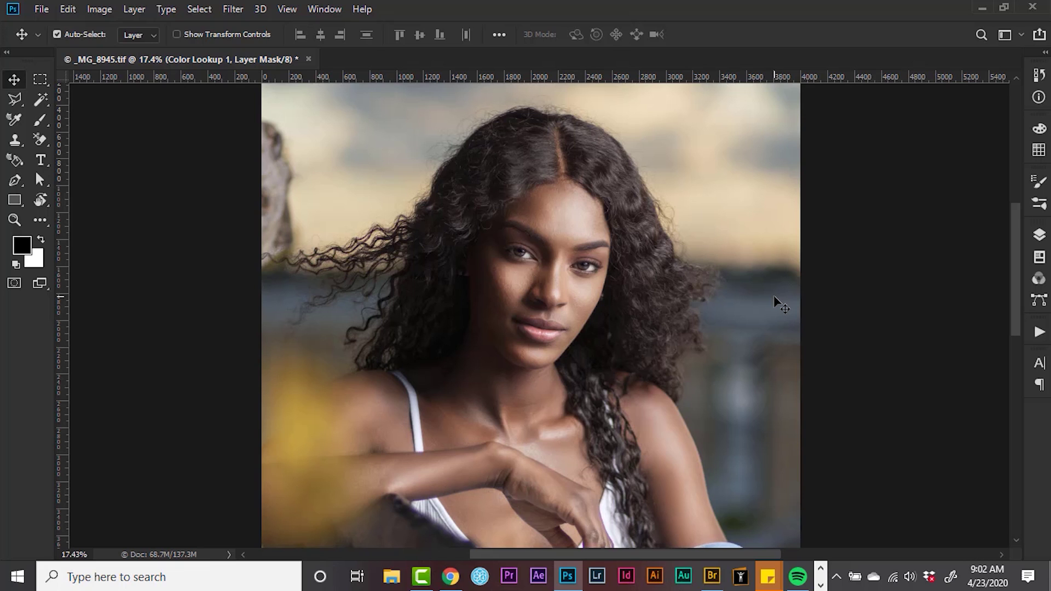
scroll(688, 292, down, 1)
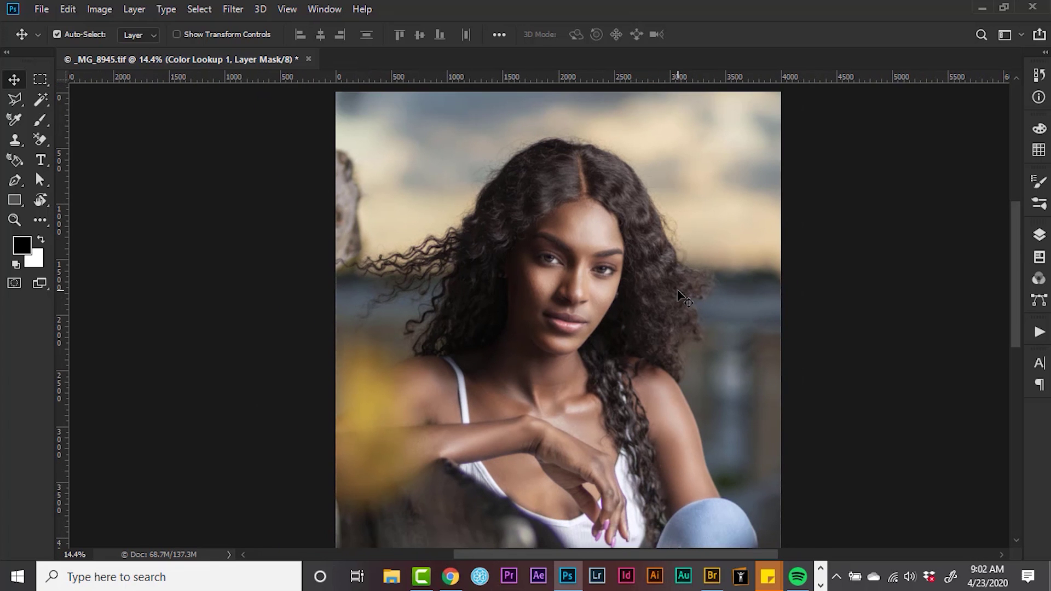
scroll(663, 294, up, 1)
scroll(676, 297, down, 2)
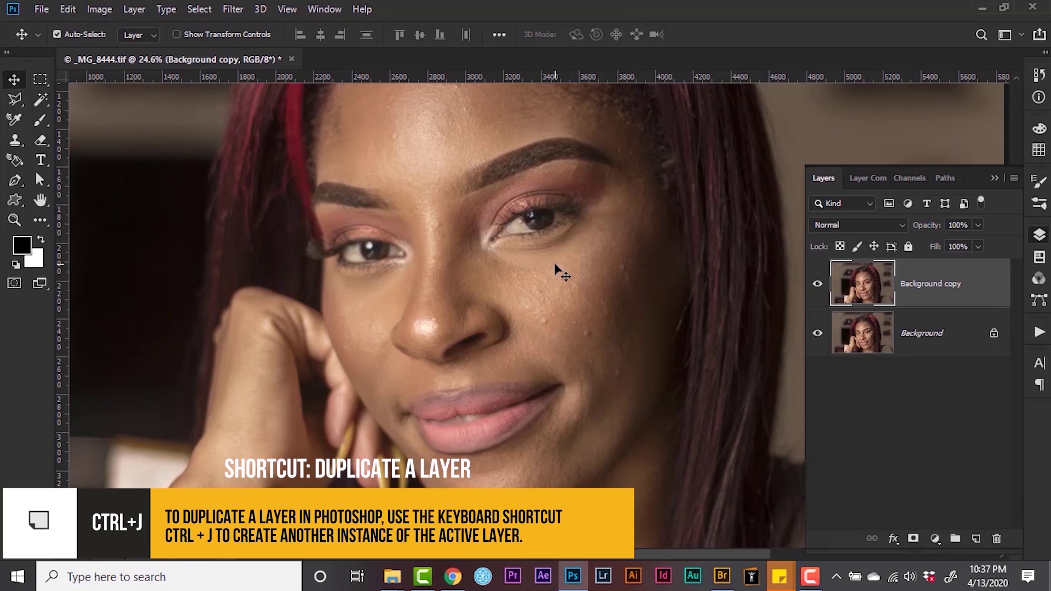
Zoom in on the _MG_8444.tif close-up portrait with the Background copy layer
scroll(555, 266, up, 1)
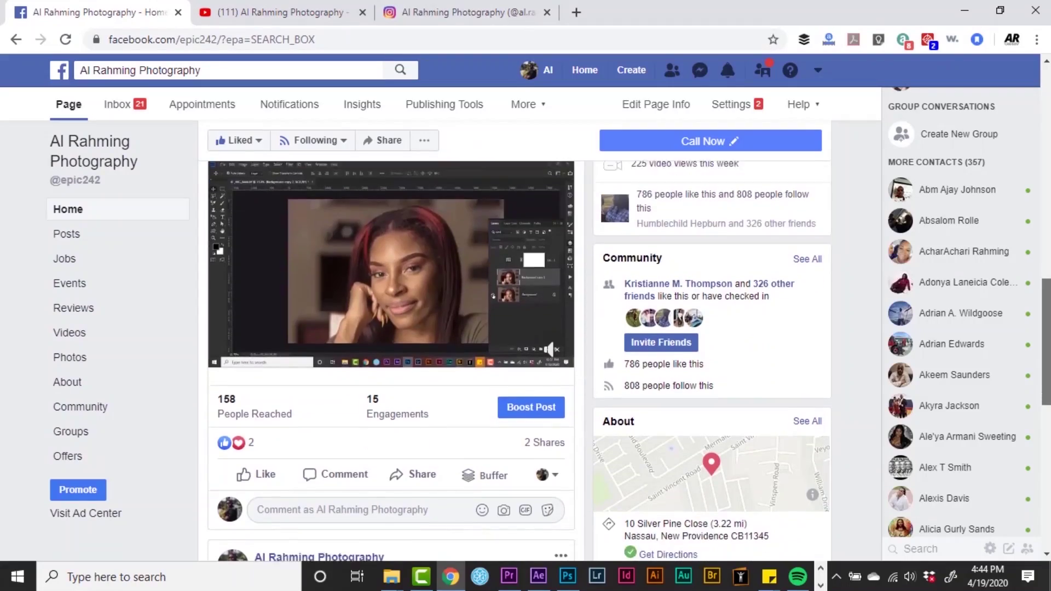
Subscribe to the photography YouTube channel, then browse on to the Photo Works portfolio page
scroll(526, 328, down, 3)
scroll(525, 328, down, 4)
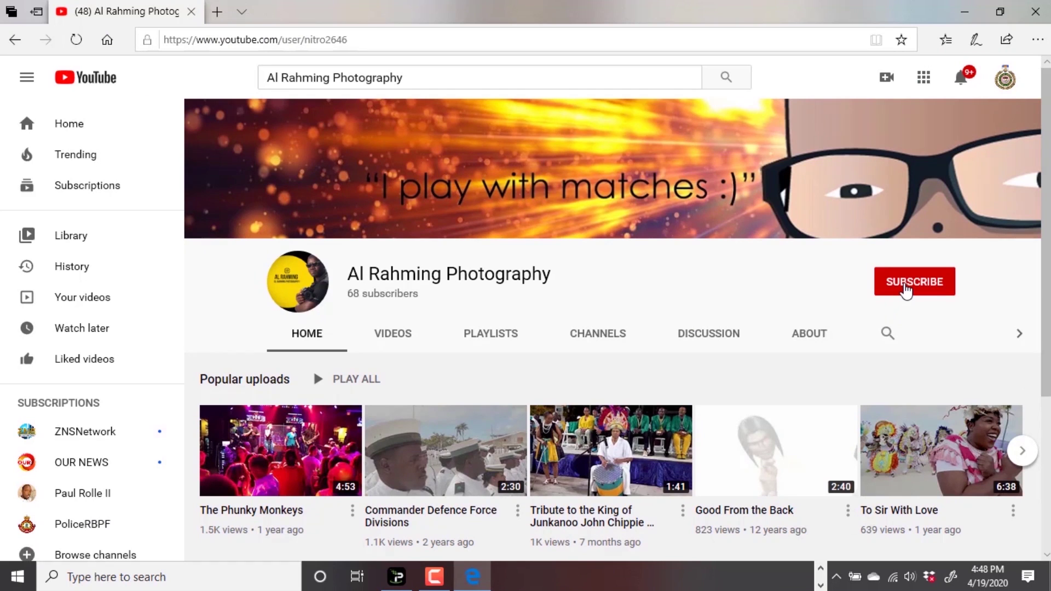
click(906, 291)
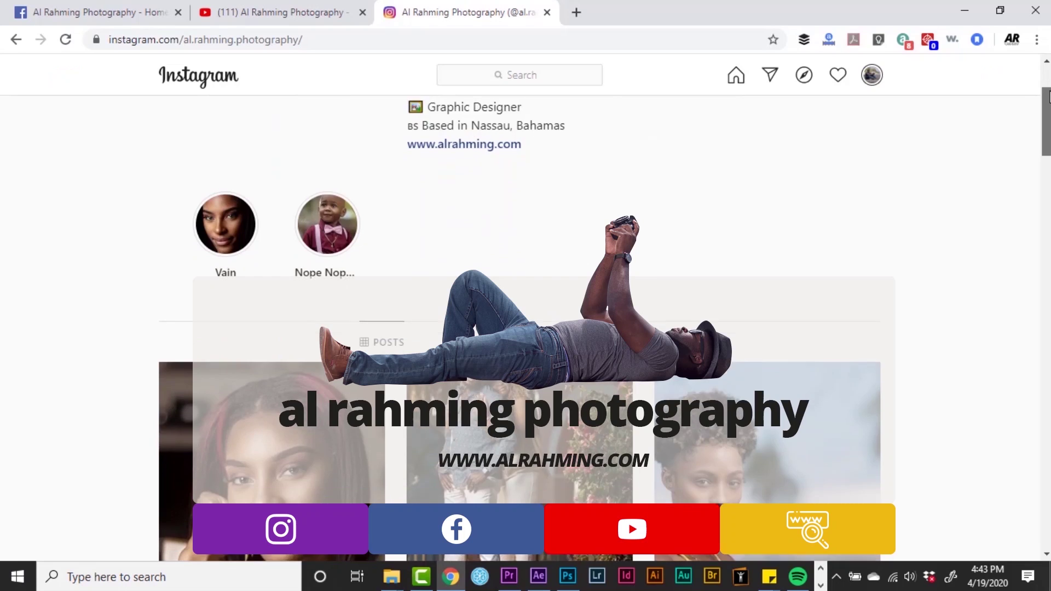
scroll(525, 328, down, 3)
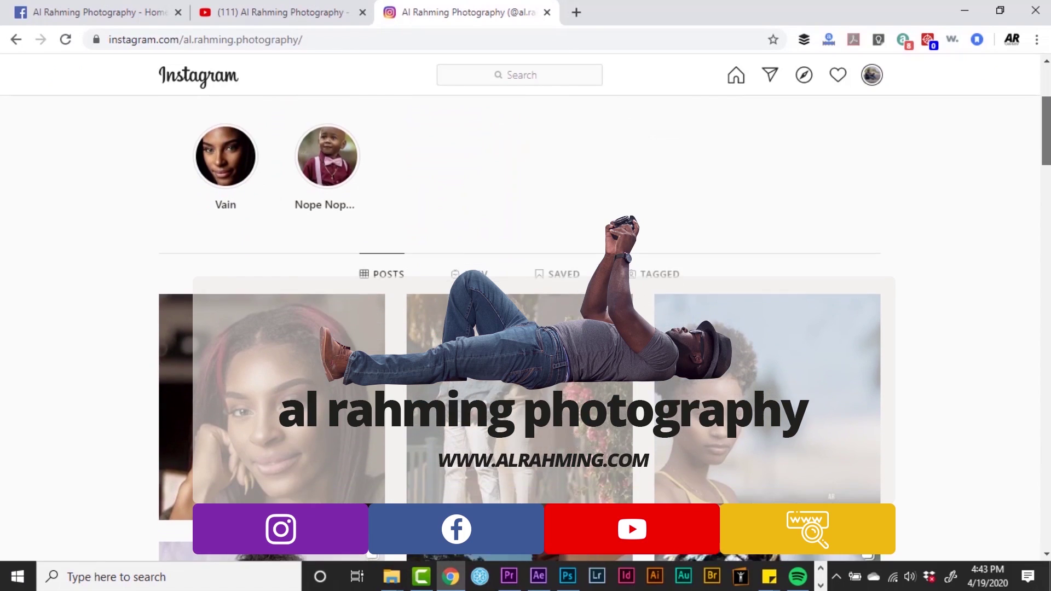
scroll(525, 329, down, 5)
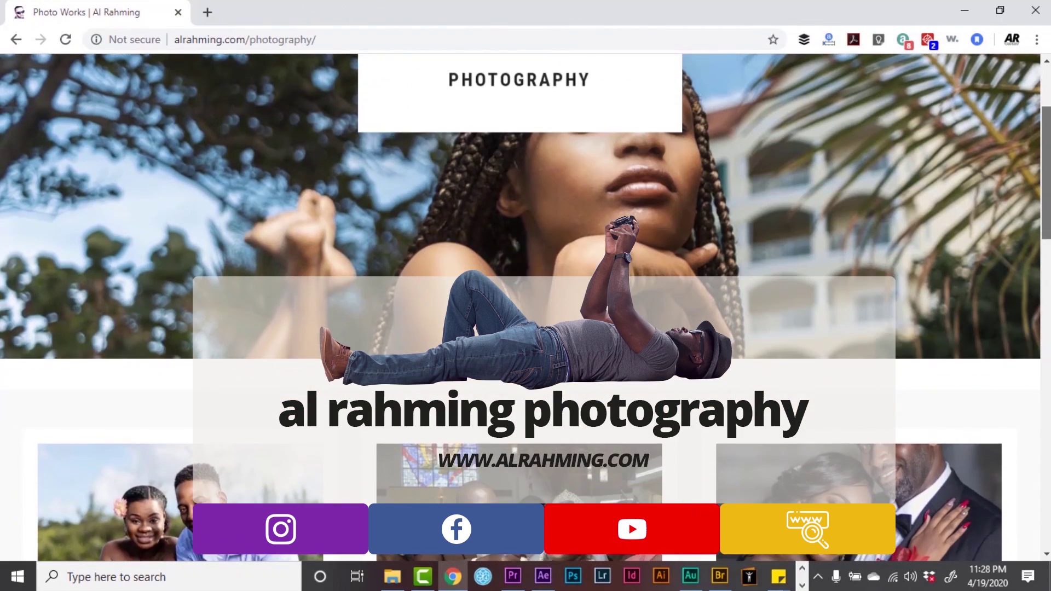
scroll(525, 328, down, 3)
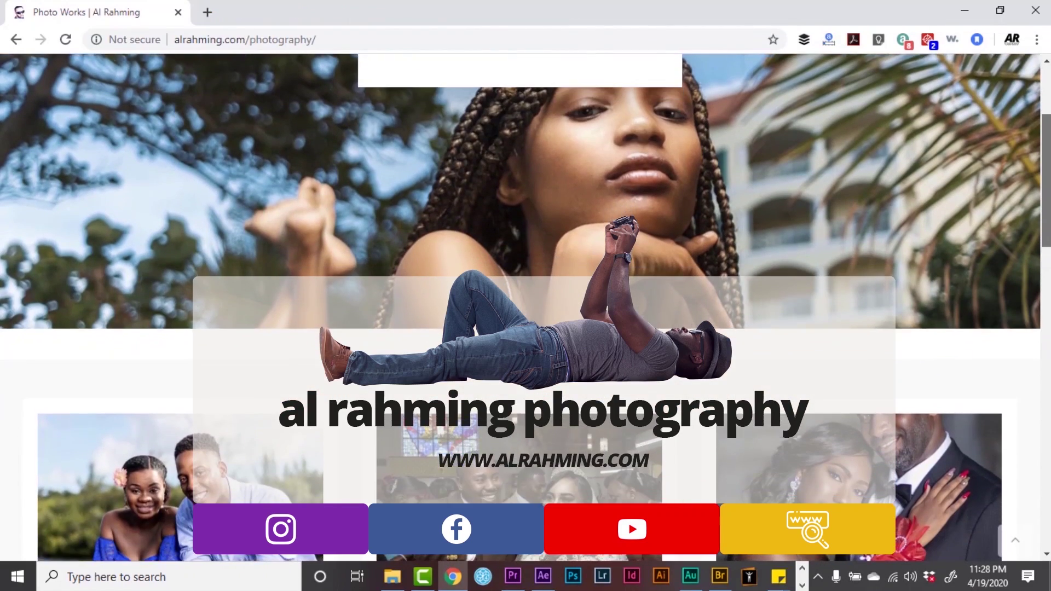